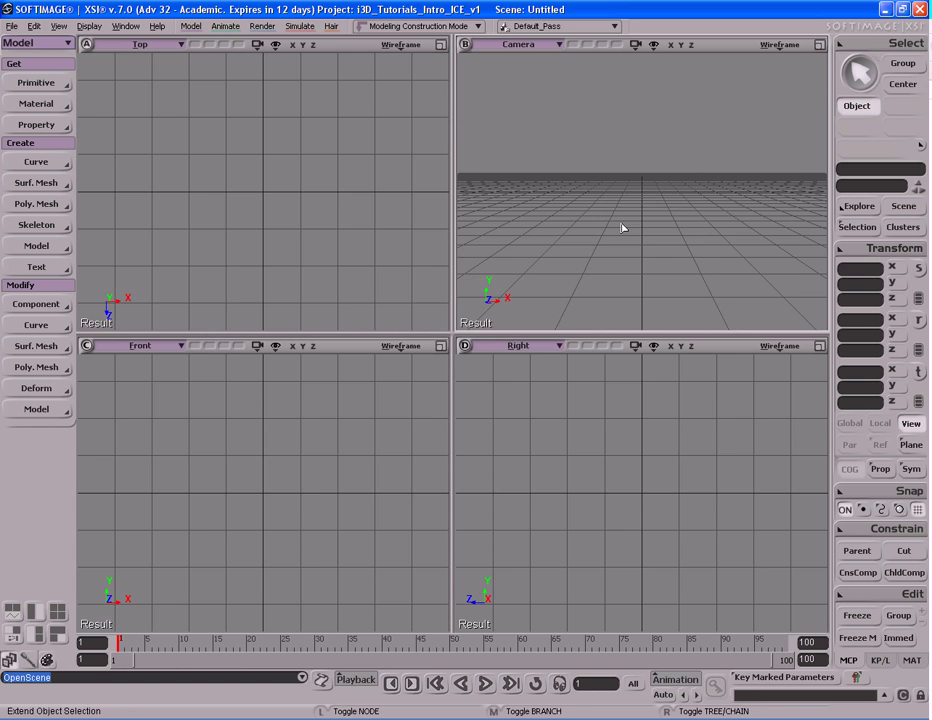
# Open the FlameThrower_START scene from the project's Scenes folder.
pyautogui.hotkey('ctrl', 'o')
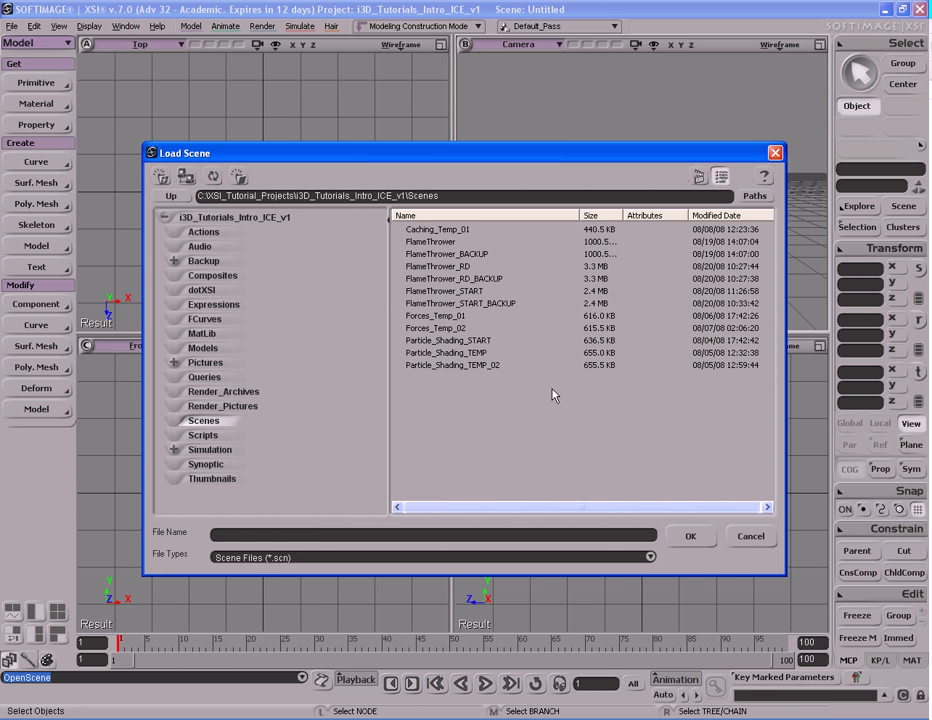
pyautogui.click(424, 291)
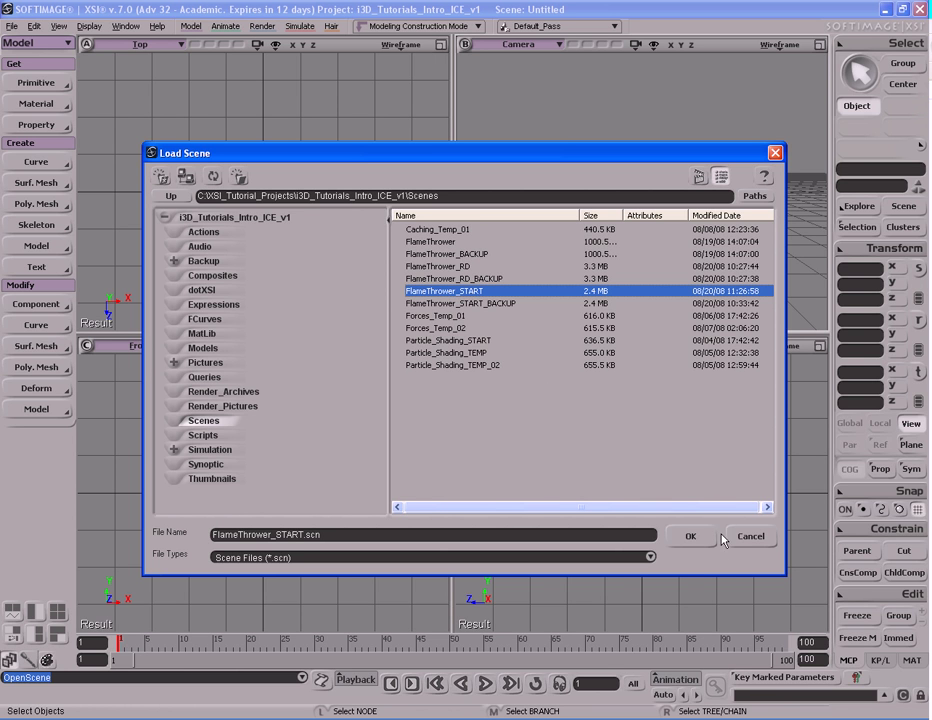
pyautogui.click(690, 536)
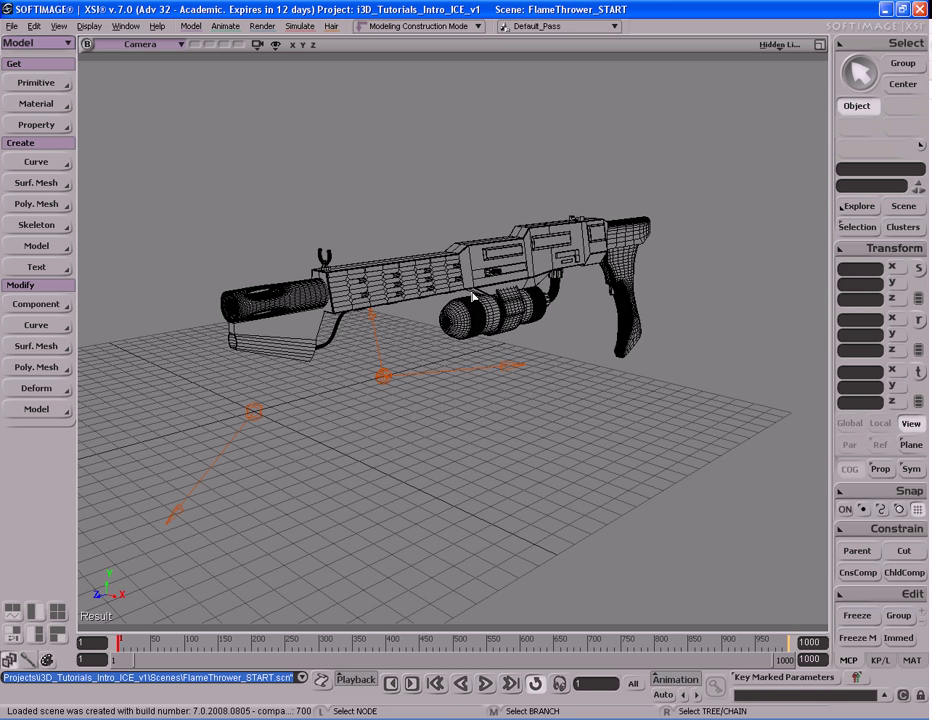
# Preview a render region drawn around the whole flamethrower in the camera view, and close the region.
pyautogui.press('q')
pyautogui.moveTo(220, 172)
pyautogui.mouseDown()
pyautogui.moveTo(453, 374)
pyautogui.moveTo(658, 444)
pyautogui.mouseUp()
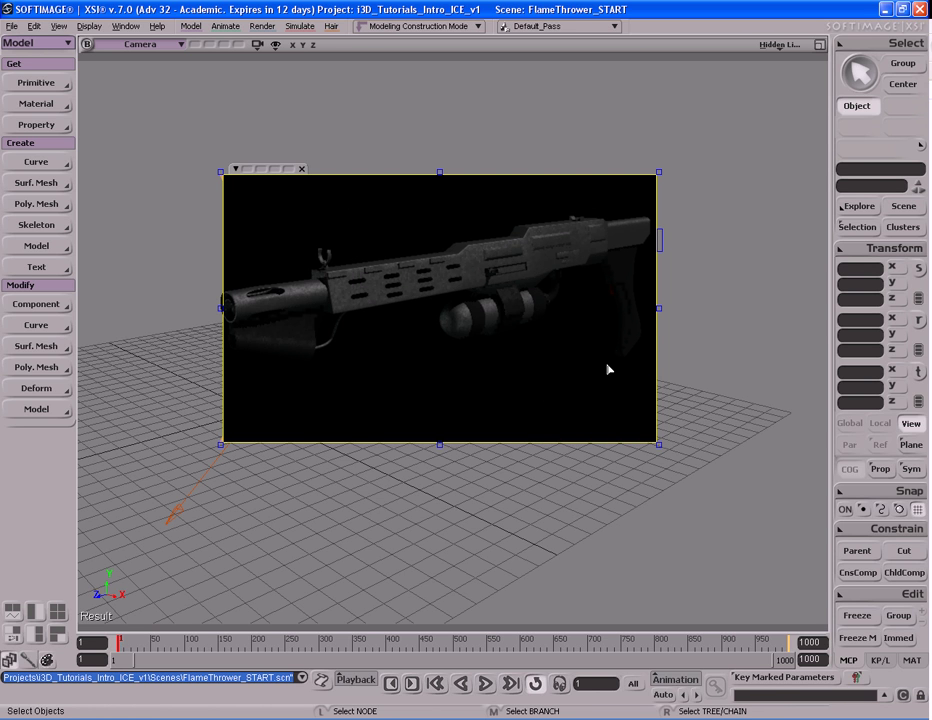
pyautogui.press('q')
pyautogui.middleClick(697, 296)
# Examine the whole flamethrower model in the camera view from the front, the side and a distance.
pyautogui.press('s')
pyautogui.moveTo(493, 387); pyautogui.dragTo(556, 395, button='right')
pyautogui.moveTo(639, 401); pyautogui.dragTo(578, 406, button='middle')
pyautogui.moveTo(578, 406); pyautogui.dragTo(577, 399)
pyautogui.moveTo(577, 399); pyautogui.dragTo(547, 397, button='right')
pyautogui.moveTo(449, 399); pyautogui.dragTo(532, 389, button='middle')
pyautogui.moveTo(545, 388); pyautogui.dragTo(563, 399)
pyautogui.moveTo(563, 399)
pyautogui.mouseDown(button='middle')
pyautogui.moveTo(526, 412)
pyautogui.moveTo(555, 395)
pyautogui.mouseUp(button='middle')
pyautogui.moveTo(612, 403); pyautogui.dragTo(581, 406, button='middle')
pyautogui.moveTo(581, 407); pyautogui.dragTo(569, 385, button='right')
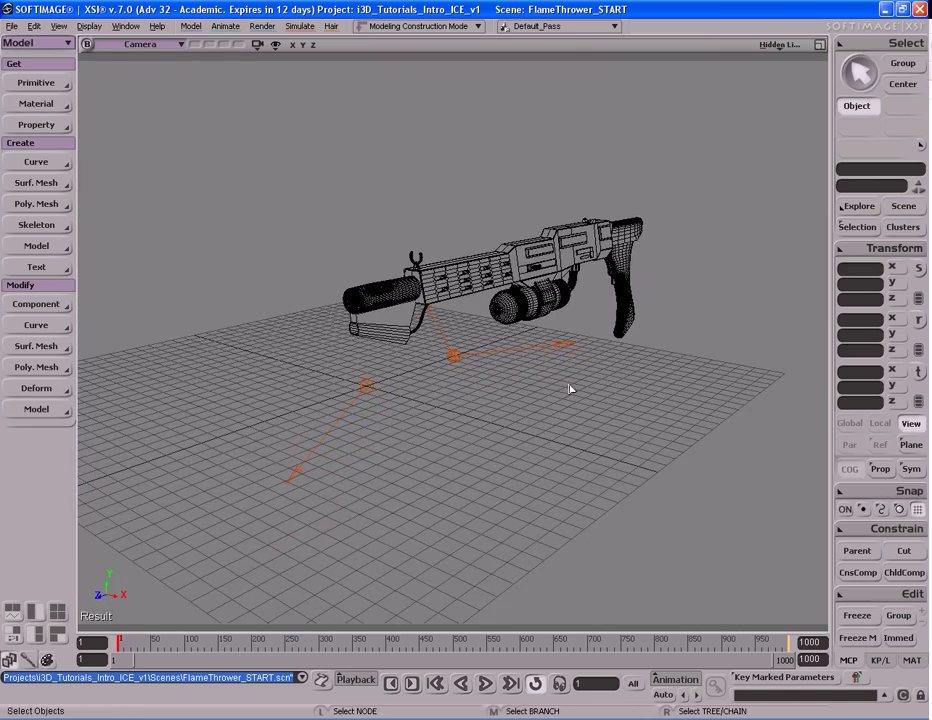
pyautogui.press('s')
pyautogui.moveTo(573, 387); pyautogui.dragTo(591, 395)
pyautogui.moveTo(591, 395); pyautogui.dragTo(562, 381, button='right')
pyautogui.press('s')
pyautogui.moveTo(564, 383); pyautogui.dragTo(477, 373, button='middle')
pyautogui.moveTo(477, 373); pyautogui.dragTo(551, 366)
pyautogui.moveTo(551, 366); pyautogui.dragTo(500, 362, button='middle')
pyautogui.moveTo(500, 362); pyautogui.dragTo(514, 356, button='right')
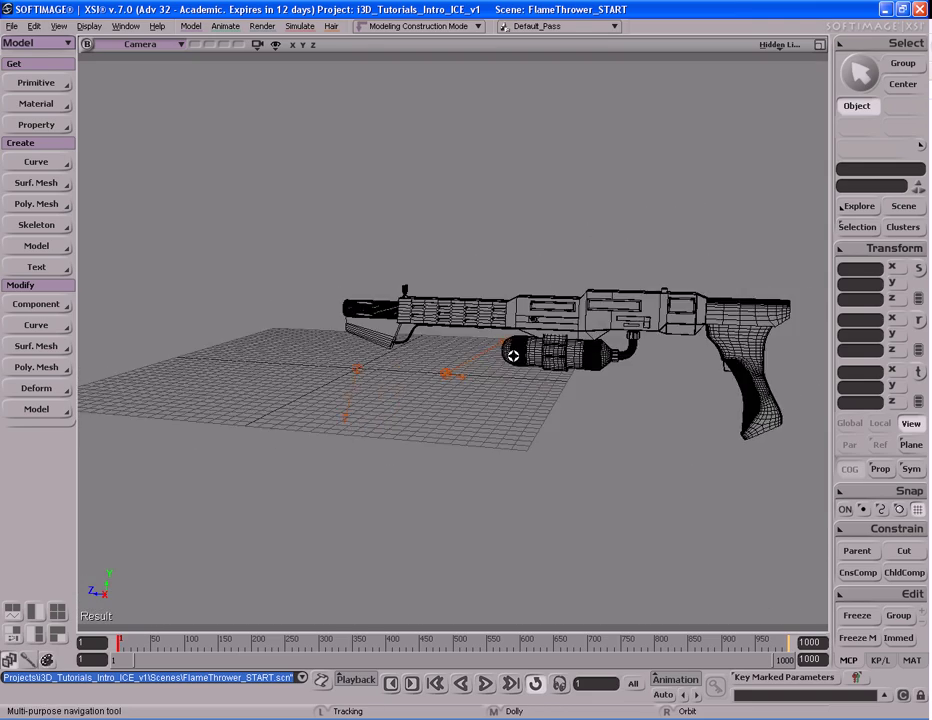
pyautogui.moveTo(514, 356); pyautogui.dragTo(601, 354, button='middle')
pyautogui.moveTo(601, 354); pyautogui.dragTo(542, 358, button='right')
pyautogui.moveTo(415, 350); pyautogui.dragTo(501, 345)
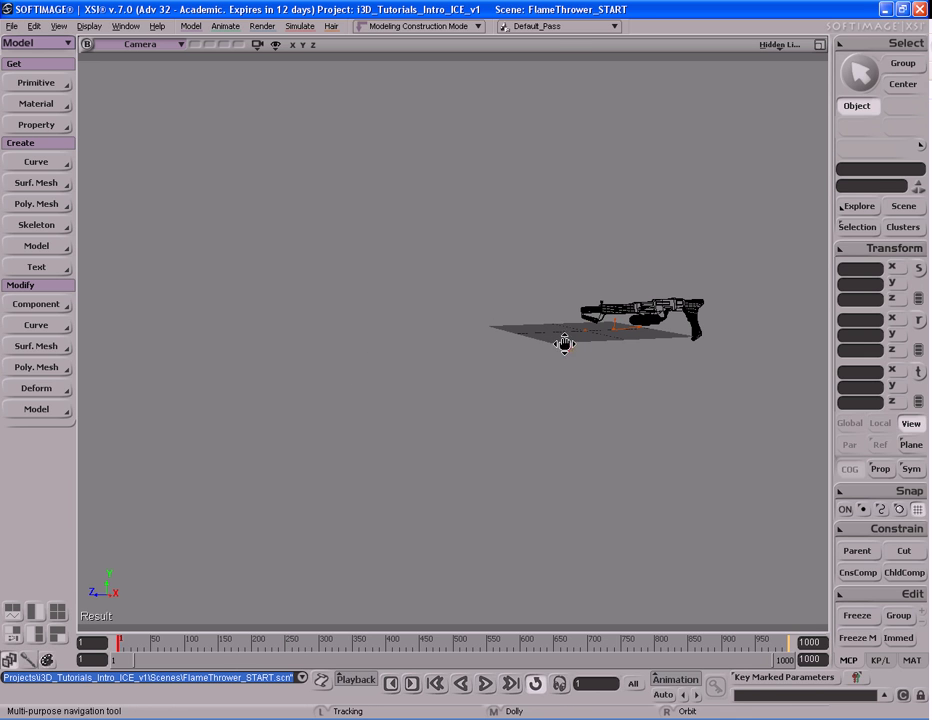
pyautogui.press('space')
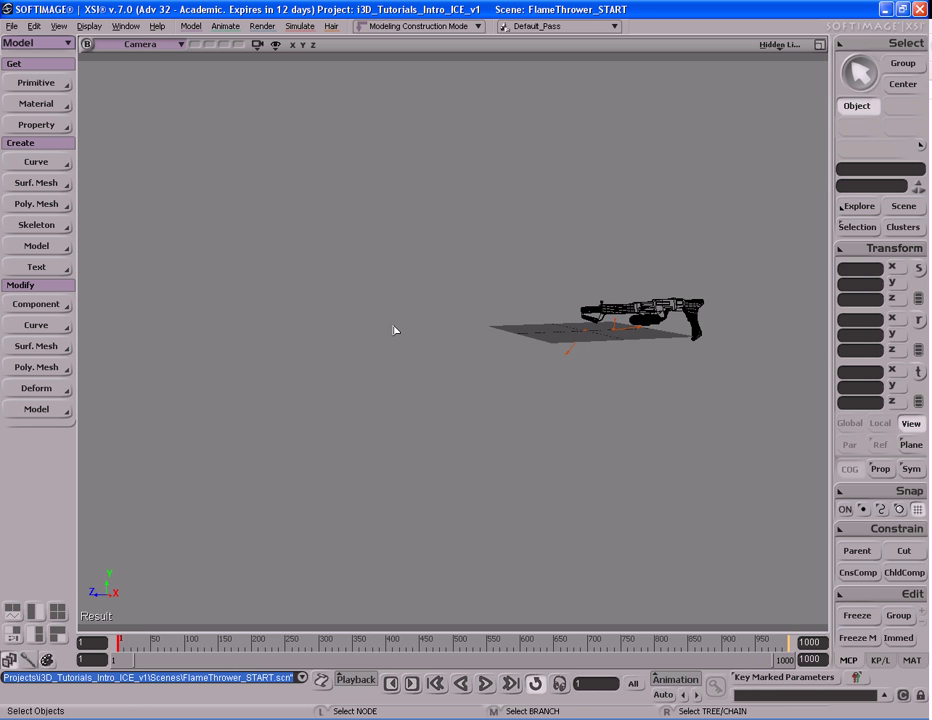
pyautogui.press('s')
pyautogui.moveTo(562, 354); pyautogui.dragTo(533, 352)
pyautogui.moveTo(533, 352); pyautogui.dragTo(674, 364, button='right')
pyautogui.moveTo(674, 364); pyautogui.dragTo(591, 377, button='middle')
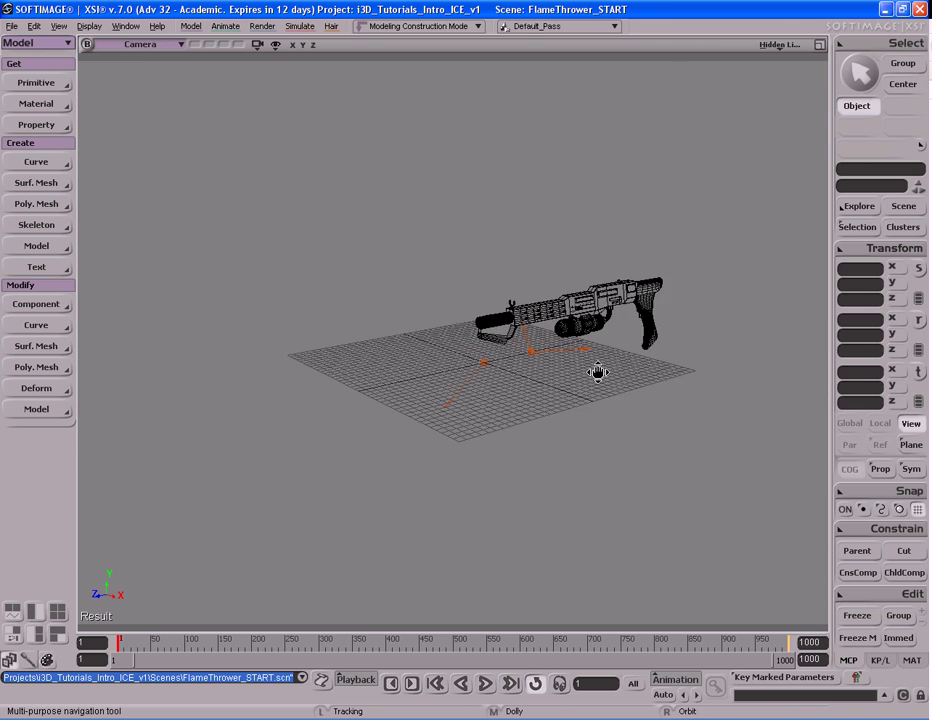
pyautogui.moveTo(591, 377); pyautogui.dragTo(535, 372)
pyautogui.press('space')
# Frame the middle part of the flamethrower, clear the selection and inspect the complete gun from the front.
pyautogui.click(521, 308)
pyautogui.press('f')
pyautogui.press('s')
pyautogui.moveTo(487, 358); pyautogui.dragTo(468, 362, button='right')
pyautogui.moveTo(468, 362); pyautogui.dragTo(581, 364, button='middle')
pyautogui.moveTo(581, 364); pyautogui.dragTo(562, 338, button='right')
pyautogui.press('space')
pyautogui.click(698, 300)
pyautogui.press('s')
pyautogui.moveTo(624, 325); pyautogui.dragTo(622, 308, button='right')
pyautogui.press('space')
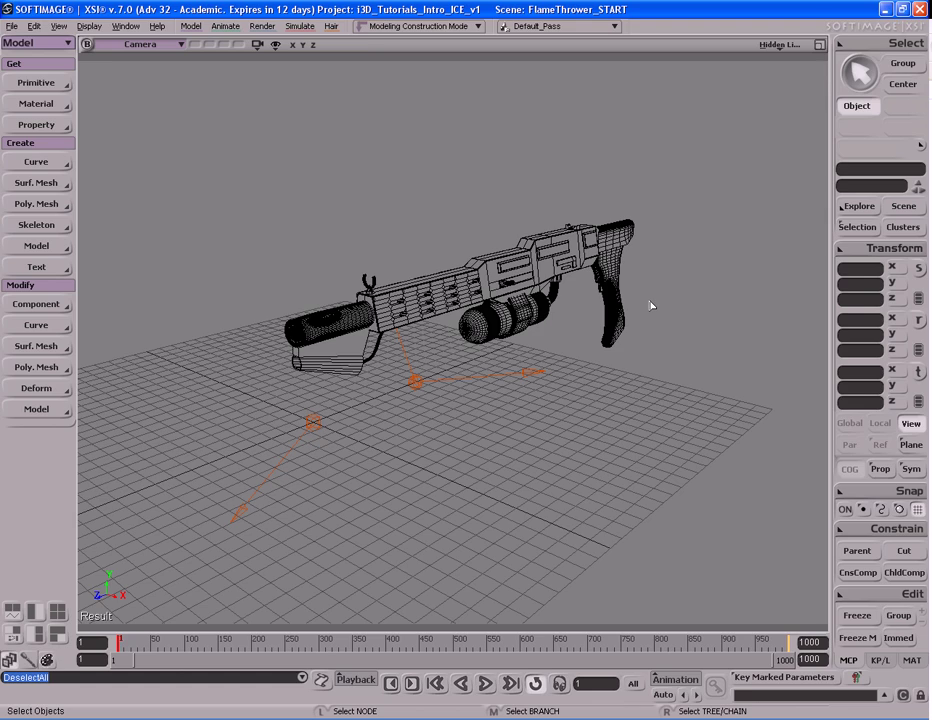
pyautogui.press('s')
pyautogui.moveTo(668, 310); pyautogui.dragTo(573, 336, button='right')
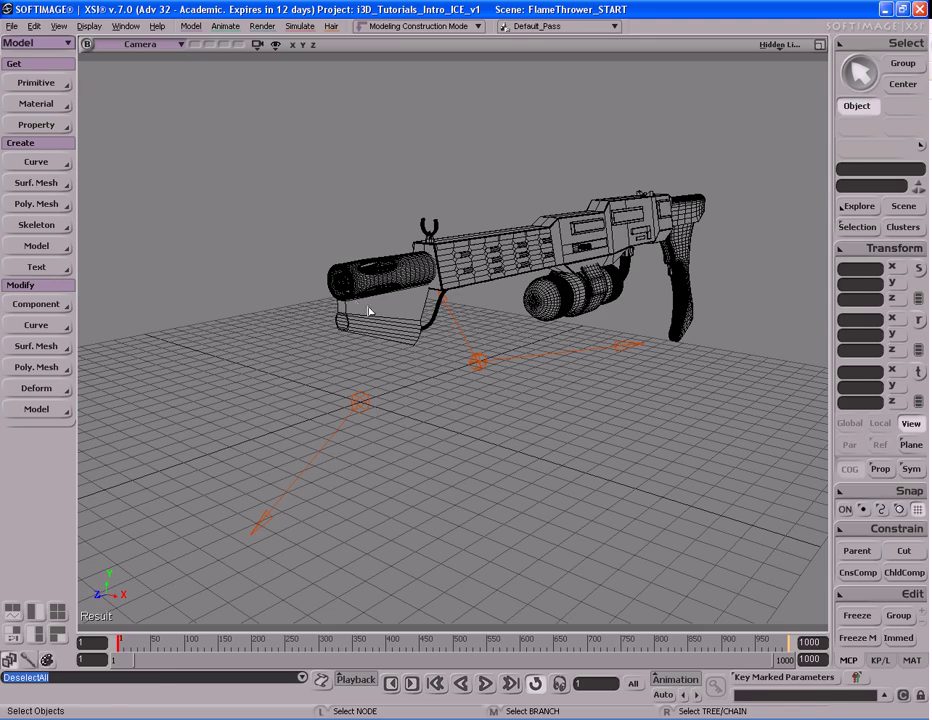
# Select and frame the barrel, inspect its front end up close and clear the selection.
pyautogui.click(388, 276)
pyautogui.press('f')
pyautogui.press('s')
pyautogui.moveTo(332, 360); pyautogui.dragTo(545, 321, button='middle')
pyautogui.moveTo(545, 321); pyautogui.dragTo(537, 318)
pyautogui.moveTo(537, 318); pyautogui.dragTo(526, 327, button='middle')
pyautogui.moveTo(526, 327); pyautogui.dragTo(526, 319)
pyautogui.click(320, 185)
pyautogui.press('s')
pyautogui.moveTo(388, 248); pyautogui.dragTo(325, 252, button='right')
pyautogui.moveTo(325, 252); pyautogui.dragTo(456, 259, button='middle')
pyautogui.moveTo(456, 259); pyautogui.dragTo(452, 256, button='right')
pyautogui.moveTo(452, 256); pyautogui.dragTo(449, 256, button='middle')
pyautogui.moveTo(449, 256); pyautogui.dragTo(470, 263, button='right')
pyautogui.press('space')
# Select the fuel canister under the gun and examine how it sits on the body.
pyautogui.press('s')
pyautogui.moveTo(524, 307); pyautogui.dragTo(690, 318, button='right')
pyautogui.moveTo(690, 318); pyautogui.dragTo(366, 277)
pyautogui.click(553, 316)
pyautogui.click(613, 317)
pyautogui.press('s')
pyautogui.moveTo(485, 317); pyautogui.dragTo(530, 318, button='right')
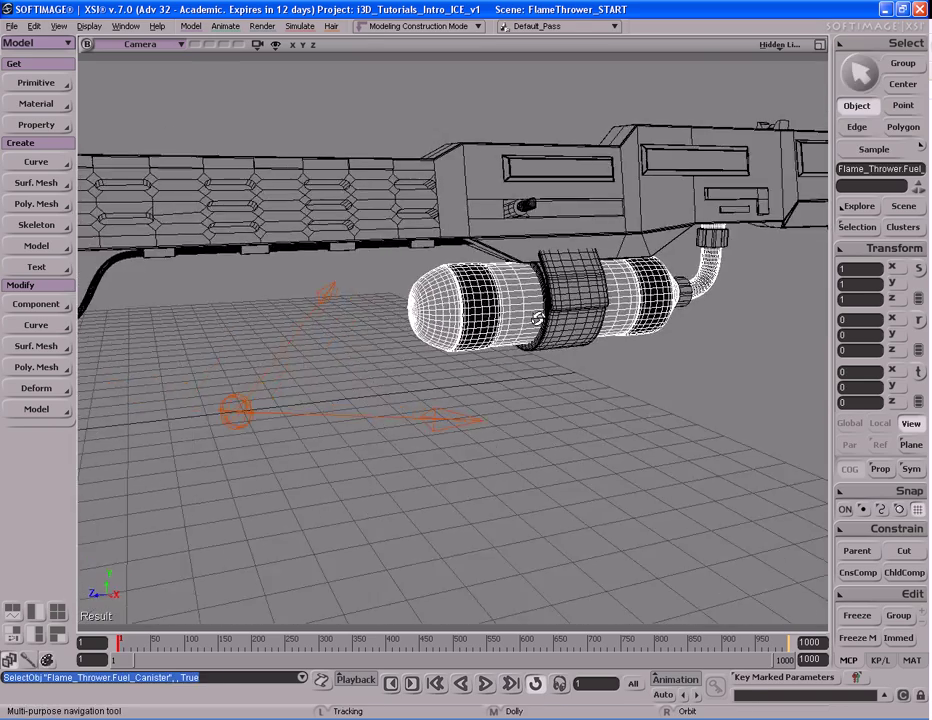
pyautogui.moveTo(530, 318); pyautogui.dragTo(587, 302, button='middle')
pyautogui.moveTo(485, 302); pyautogui.dragTo(545, 295)
pyautogui.moveTo(480, 296); pyautogui.dragTo(536, 294, button='right')
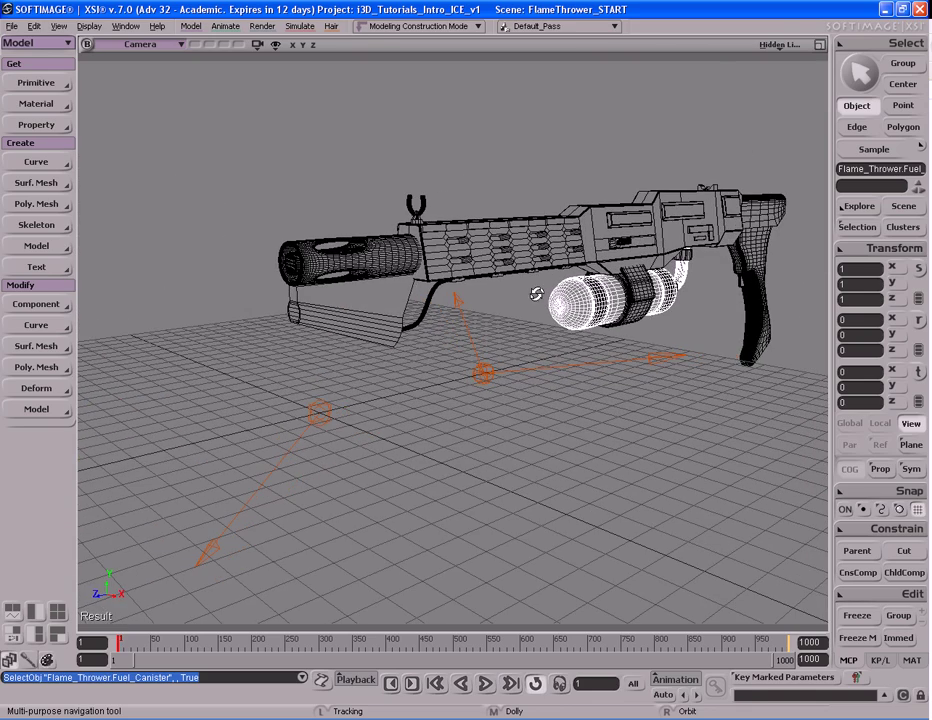
pyautogui.press('space')
pyautogui.press('s')
pyautogui.moveTo(539, 304); pyautogui.dragTo(535, 304, button='middle')
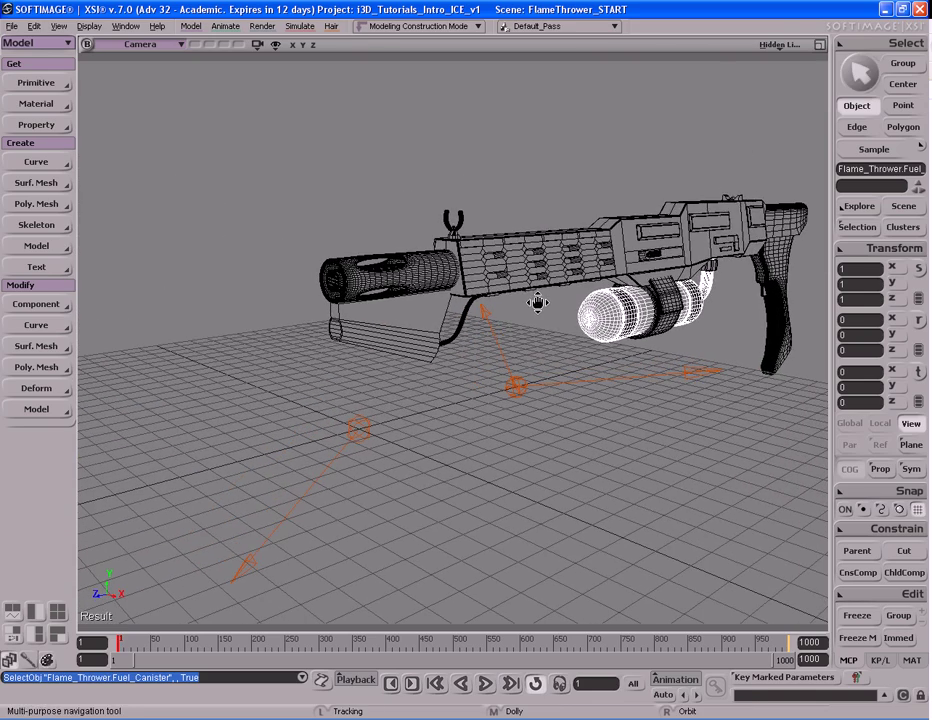
# Point out the gun's parts by selecting the frame, the fuel canister, the frame again and the barrel.
pyautogui.click(676, 258)
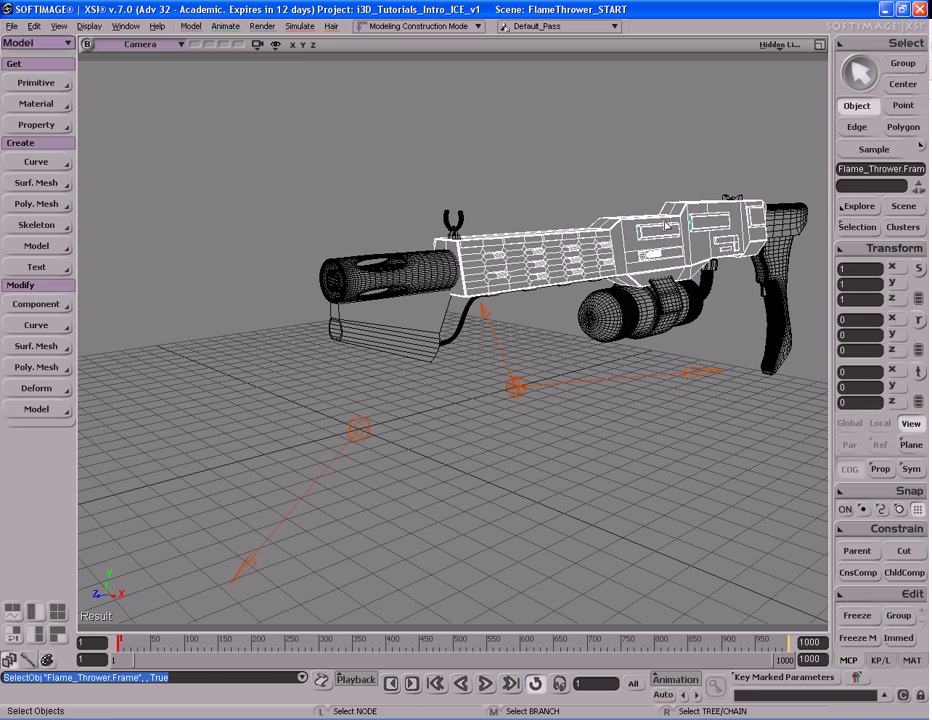
pyautogui.press('s')
pyautogui.moveTo(622, 280); pyautogui.dragTo(572, 264, button='right')
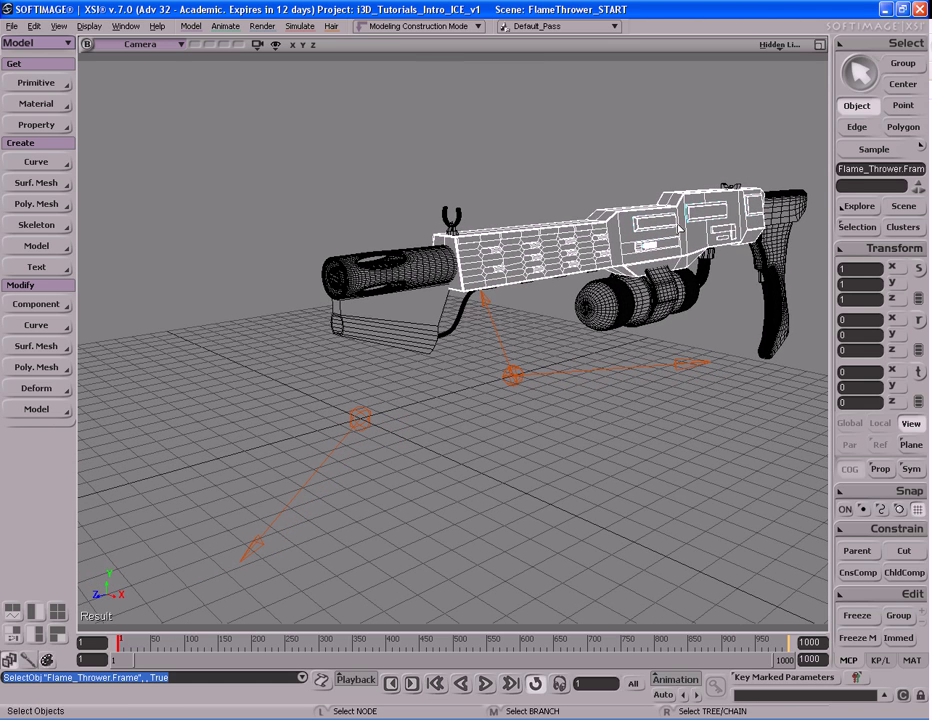
pyautogui.click(634, 300)
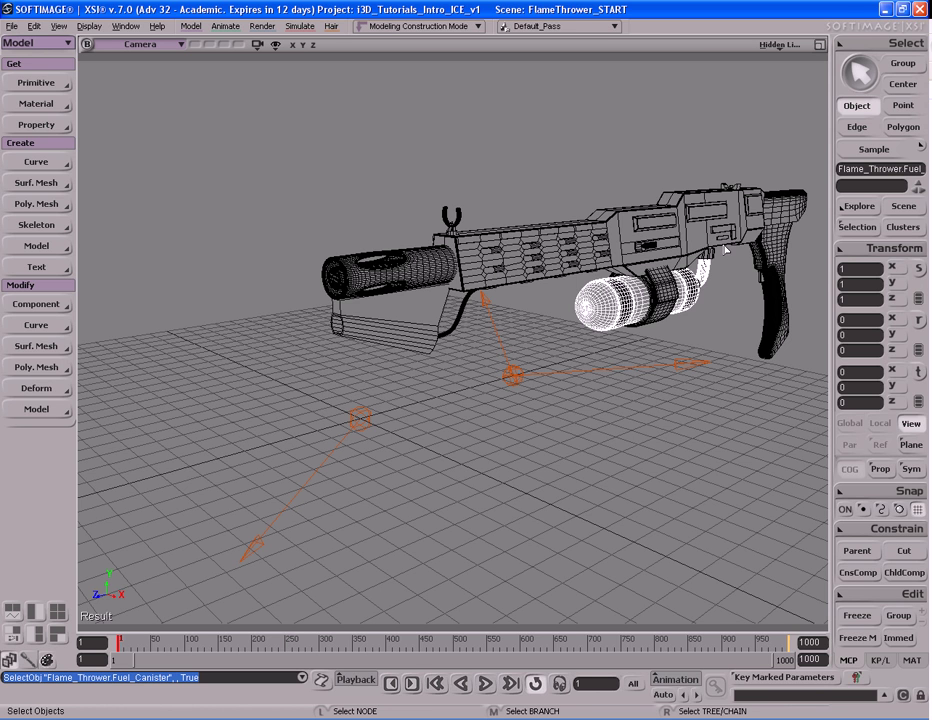
pyautogui.click(677, 217)
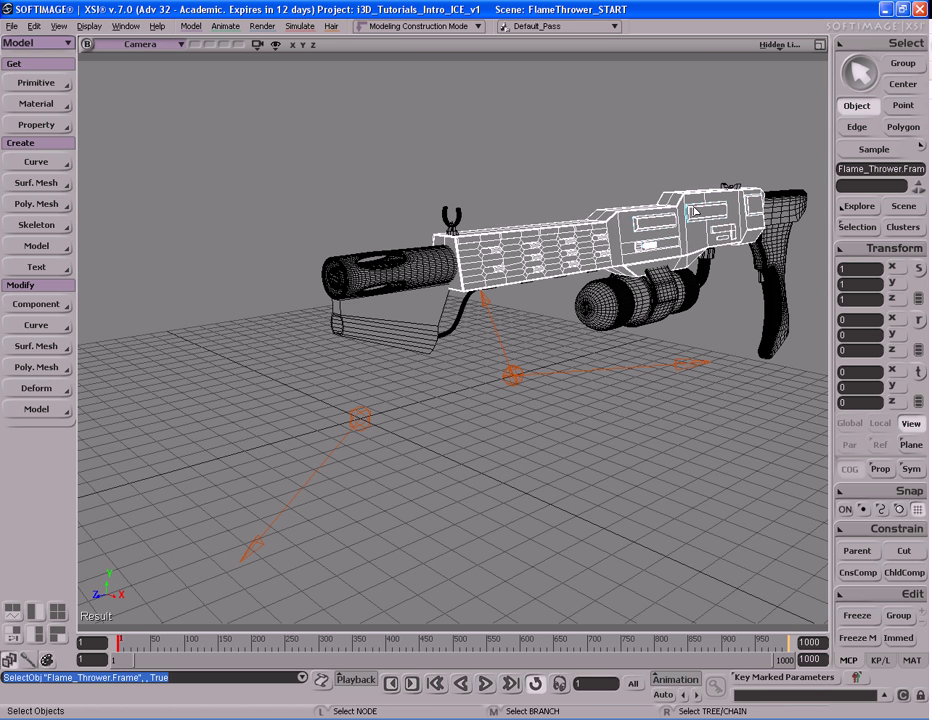
pyautogui.click(424, 270)
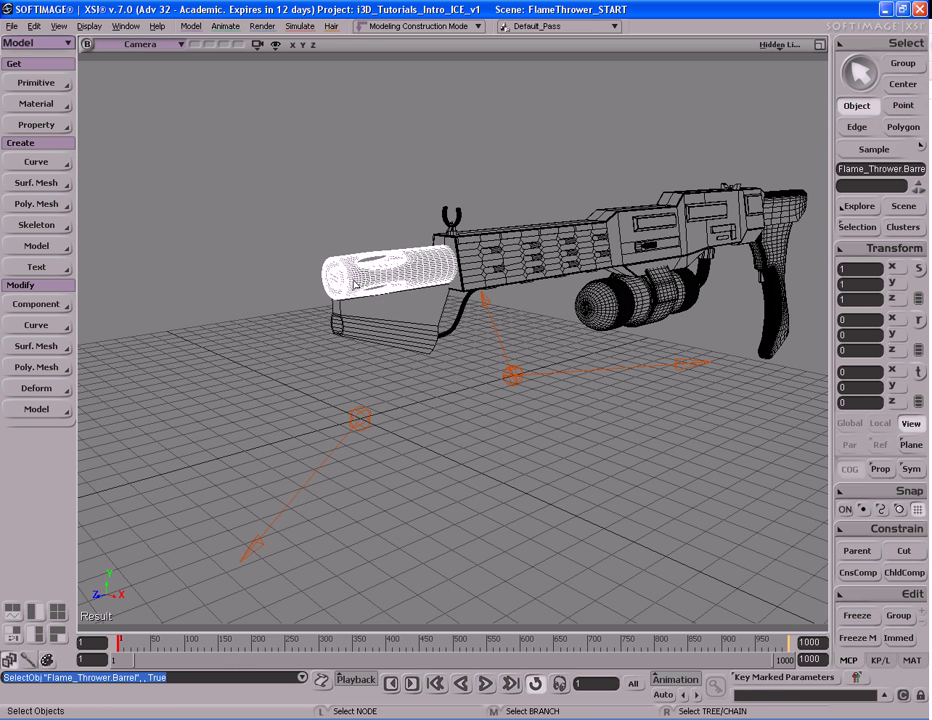
# Select and frame the flame nozzle below the barrel, and examine it together with the barrel opening.
pyautogui.press('s')
pyautogui.moveTo(338, 358); pyautogui.dragTo(394, 326)
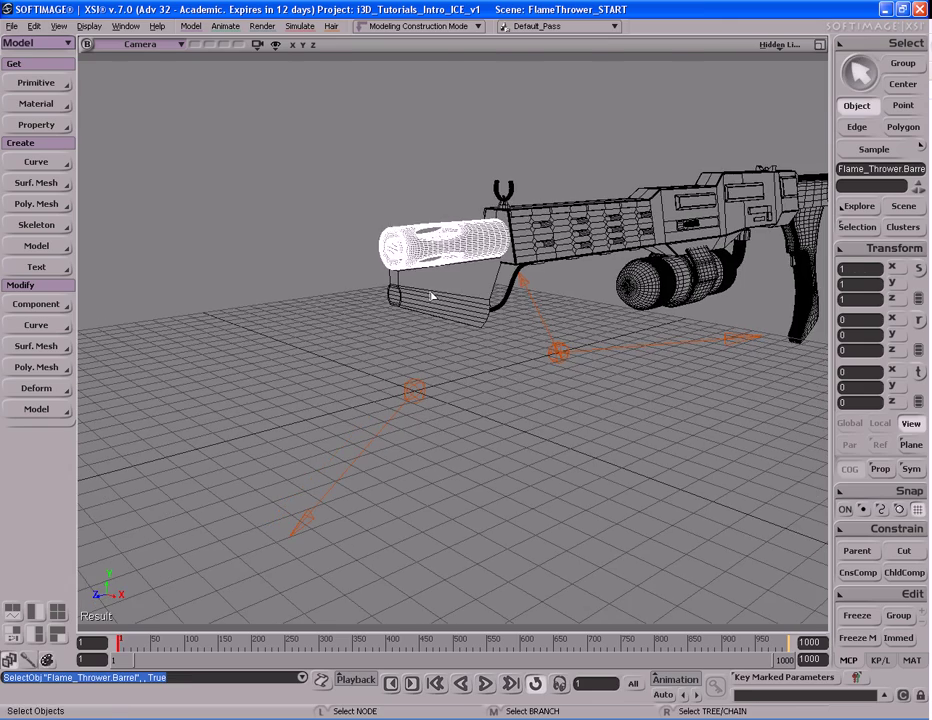
pyautogui.click(433, 322)
pyautogui.press('f')
pyautogui.moveTo(435, 329); pyautogui.dragTo(385, 338, button='middle')
pyautogui.moveTo(385, 338); pyautogui.dragTo(408, 322)
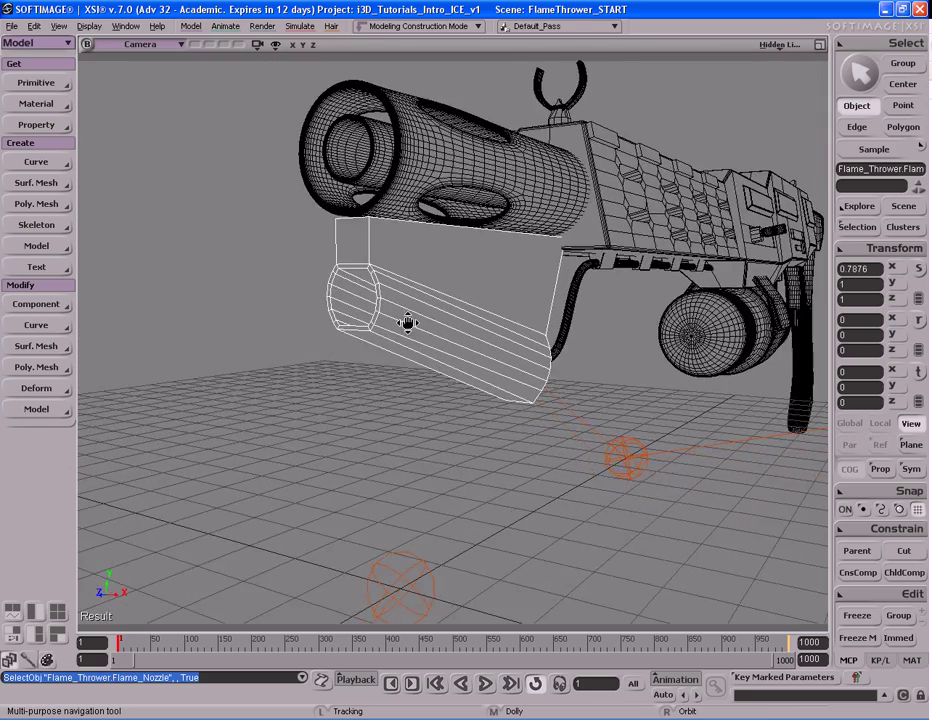
pyautogui.moveTo(452, 334); pyautogui.dragTo(410, 328, button='right')
pyautogui.moveTo(260, 317); pyautogui.dragTo(370, 317, button='middle')
pyautogui.moveTo(370, 317); pyautogui.dragTo(393, 302)
pyautogui.press('space')
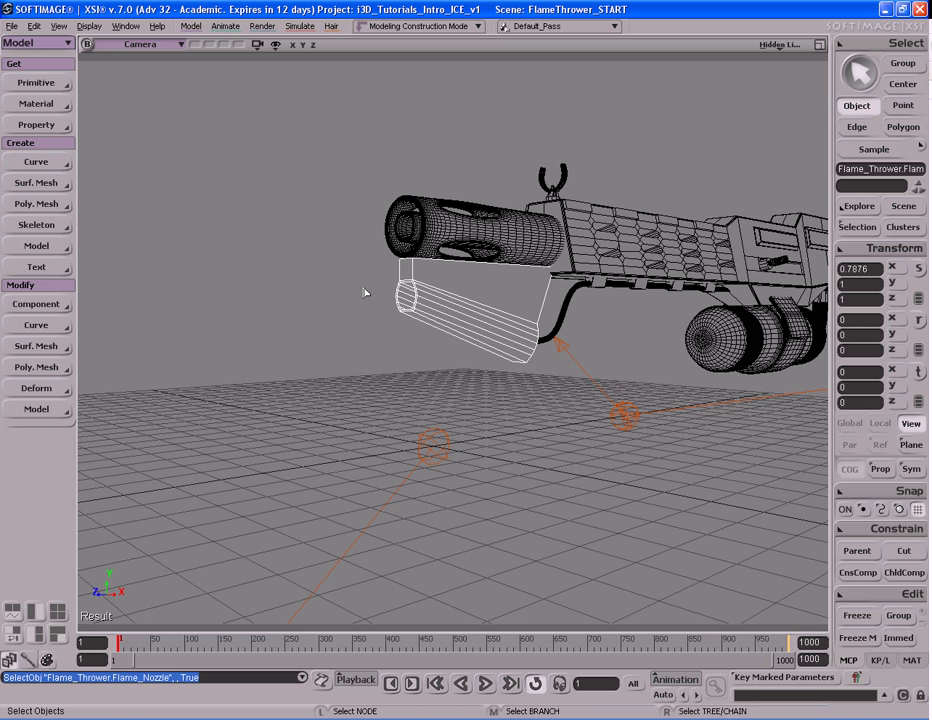
pyautogui.press('s')
pyautogui.moveTo(424, 289); pyautogui.dragTo(393, 277, button='right')
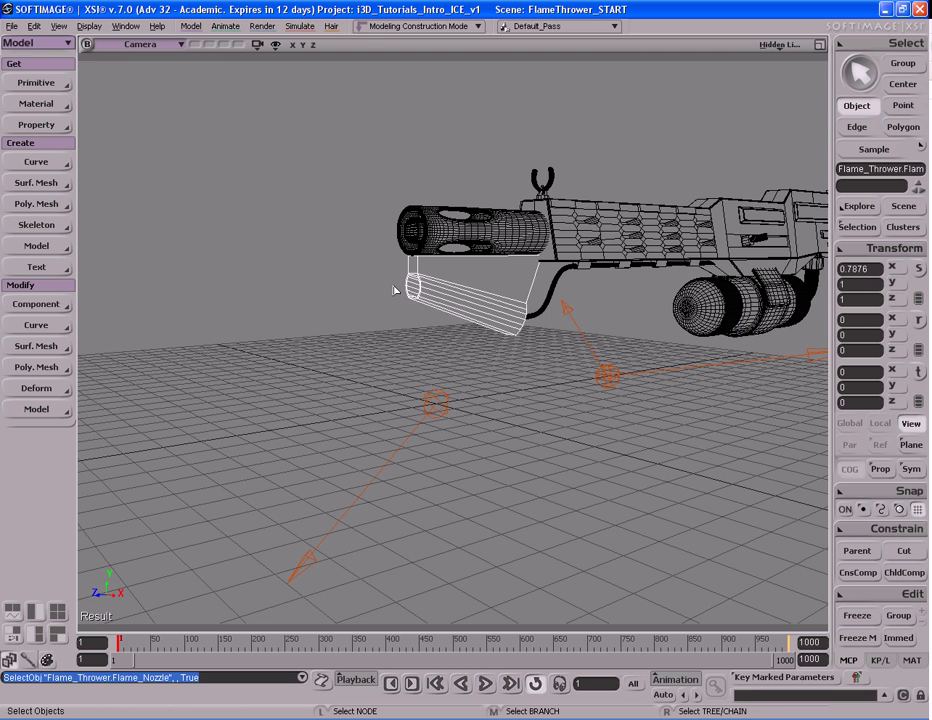
pyautogui.press('s')
pyautogui.moveTo(395, 290); pyautogui.dragTo(420, 283, button='right')
# Trace the fuel path by selecting the barrel, the fuel canister, the barrel again and the flame nozzle.
pyautogui.click(425, 273)
pyautogui.press('s')
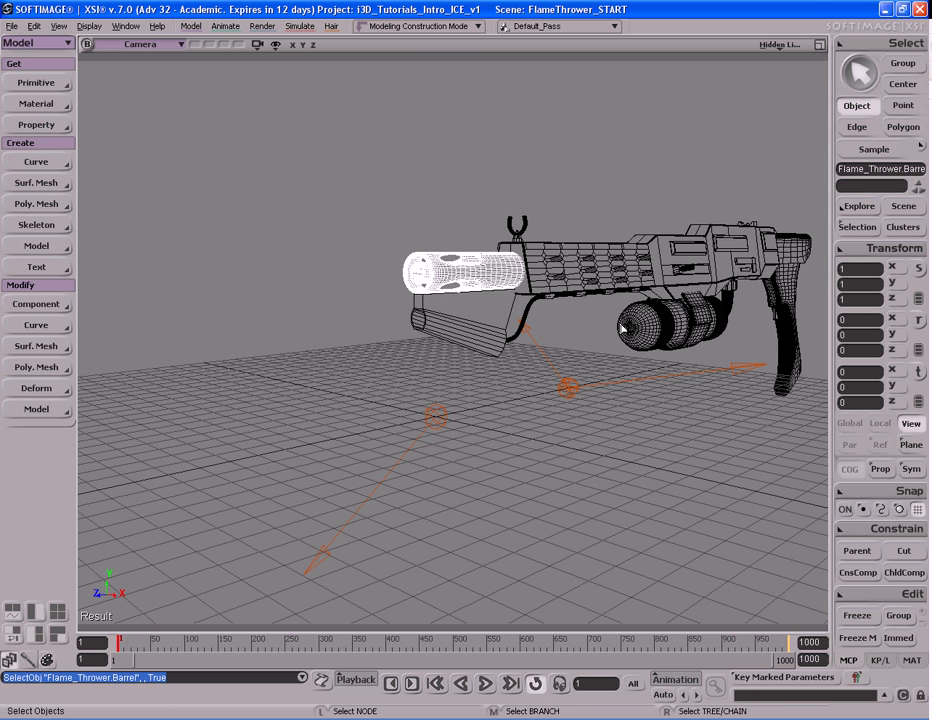
pyautogui.click(675, 330)
pyautogui.click(420, 281)
pyautogui.click(430, 331)
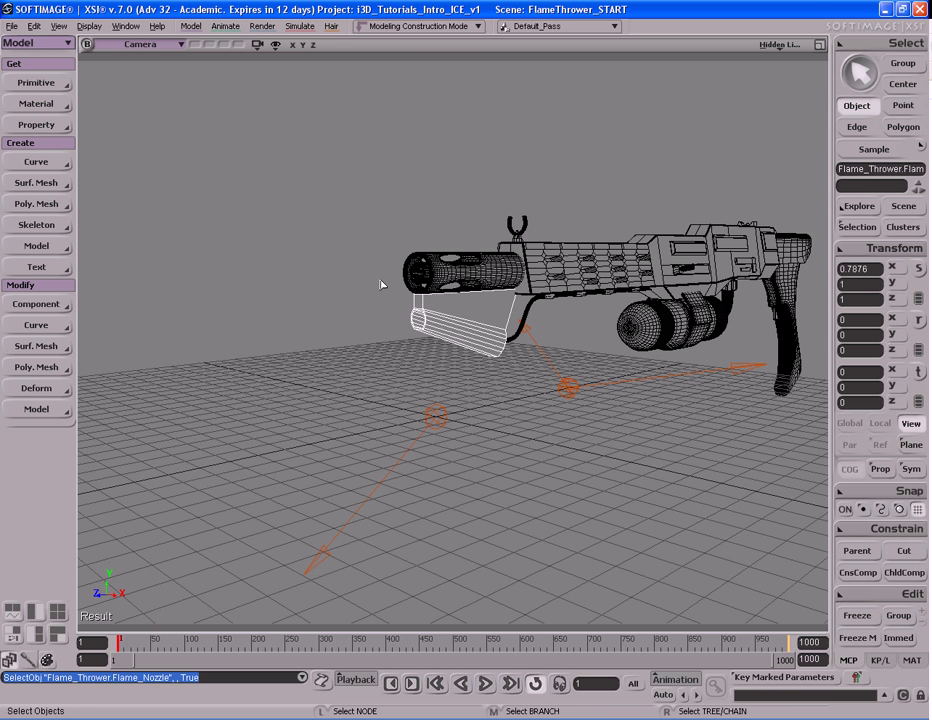
# Inspect the flame nozzle's position from the side and front of the gun, and clear the selection.
pyautogui.press('s')
pyautogui.moveTo(414, 279)
pyautogui.mouseDown(button='right')
pyautogui.moveTo(335, 281)
pyautogui.moveTo(426, 273)
pyautogui.mouseUp(button='right')
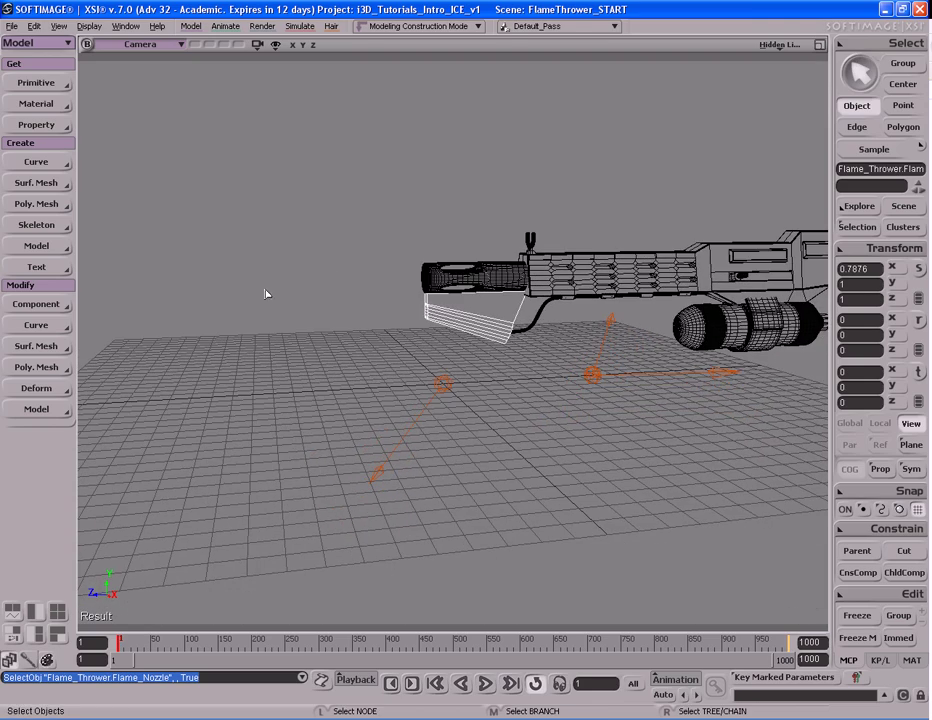
pyautogui.press('s')
pyautogui.moveTo(272, 285); pyautogui.dragTo(303, 272, button='middle')
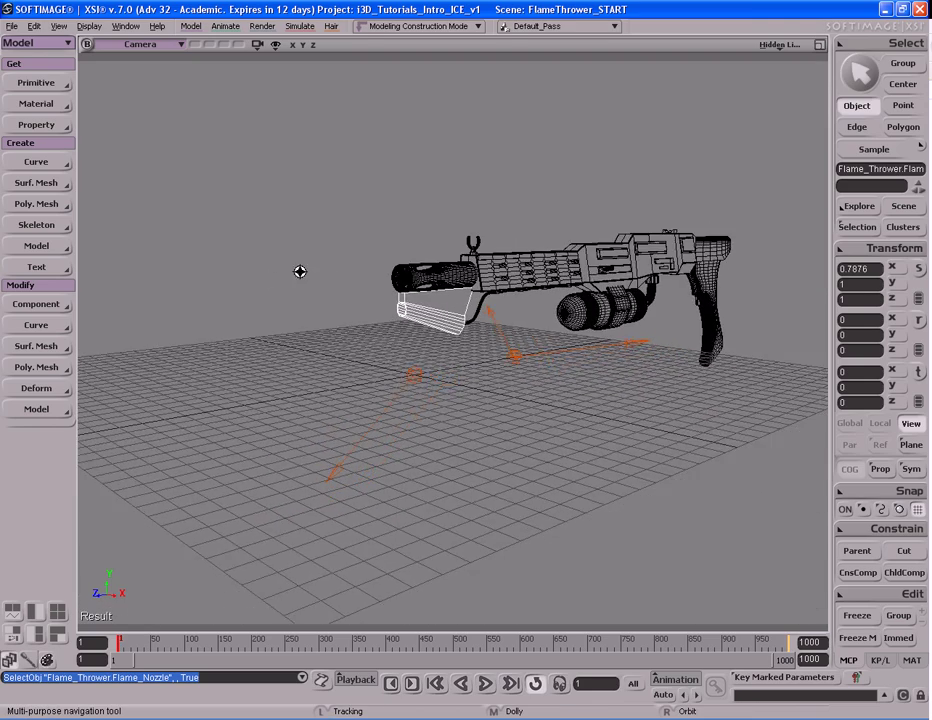
pyautogui.moveTo(303, 272); pyautogui.dragTo(302, 267, button='right')
pyautogui.moveTo(462, 284); pyautogui.dragTo(320, 264, button='middle')
pyautogui.moveTo(320, 264); pyautogui.dragTo(327, 290)
pyautogui.click(342, 216)
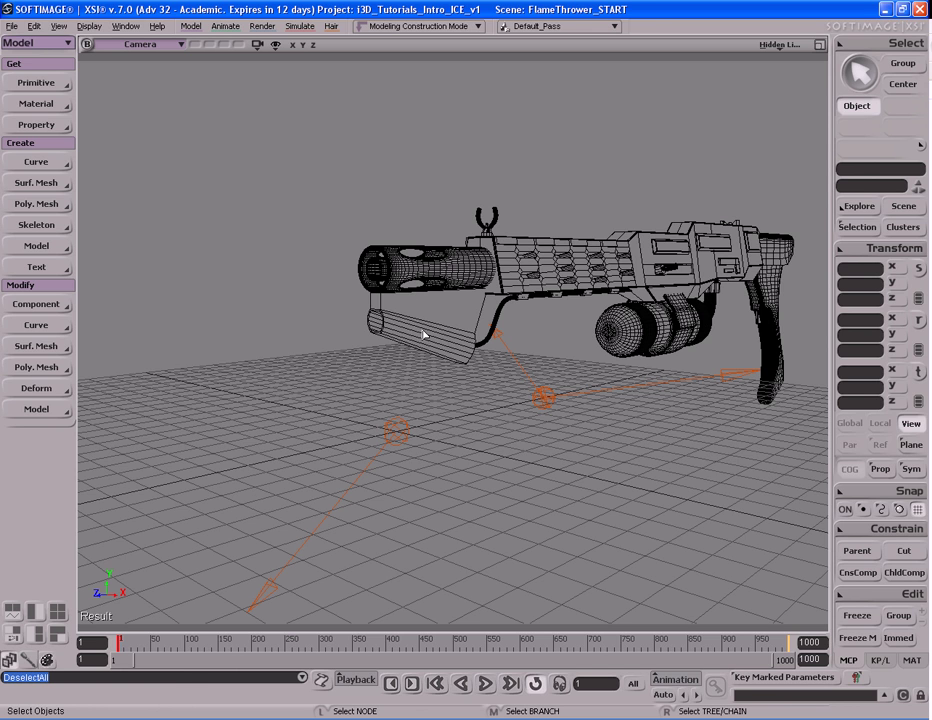
# Compare the flame nozzle with the barrel by selecting each, and examine the reselected nozzle from a low angle.
pyautogui.click(388, 349)
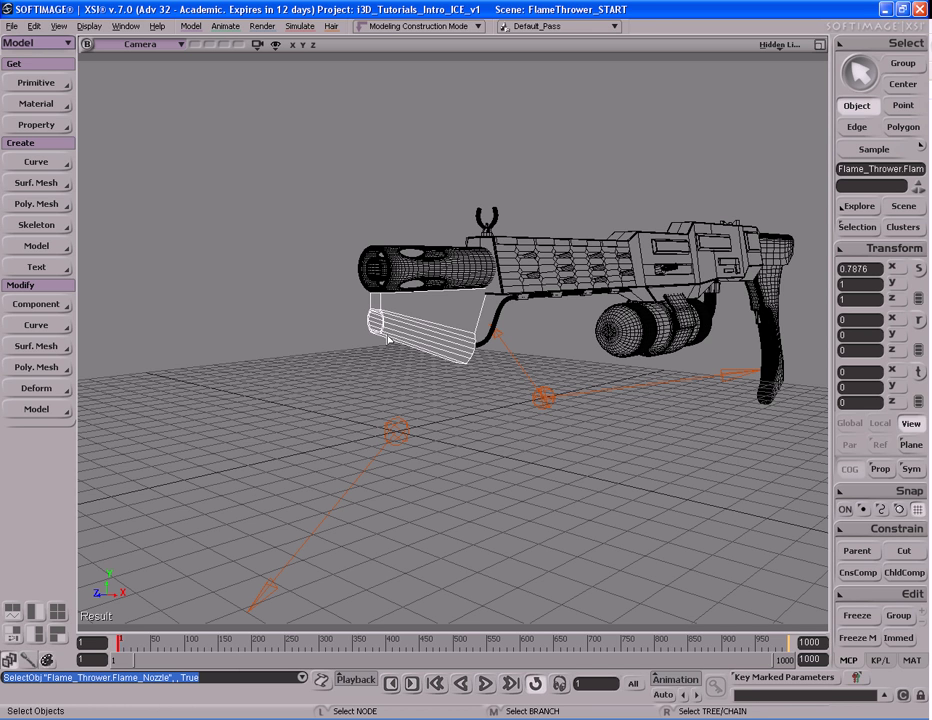
pyautogui.press('s')
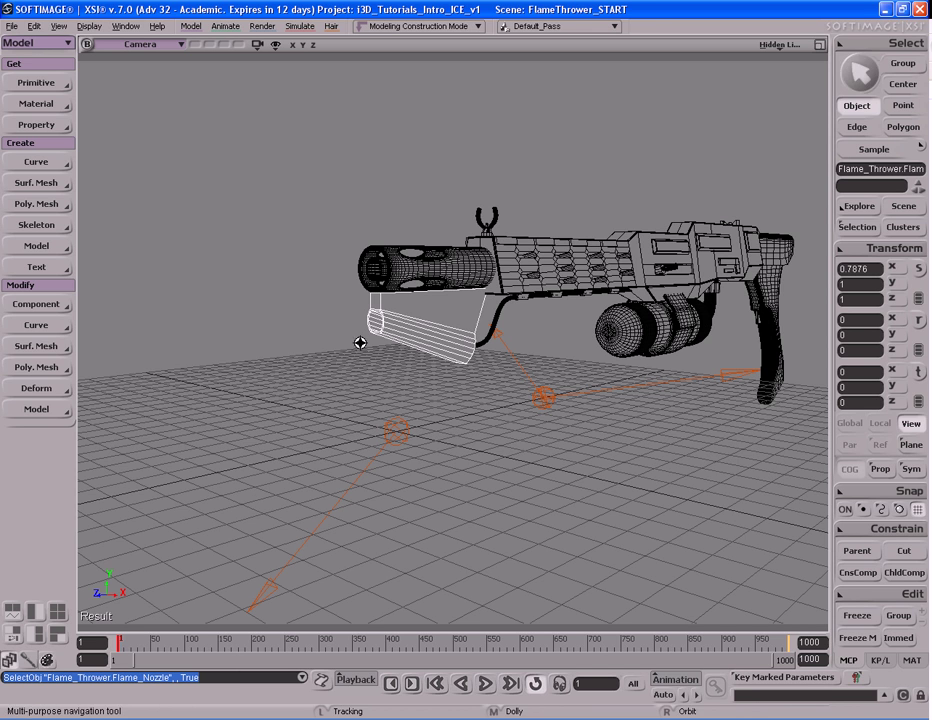
pyautogui.moveTo(366, 343); pyautogui.dragTo(410, 337)
pyautogui.click(450, 272)
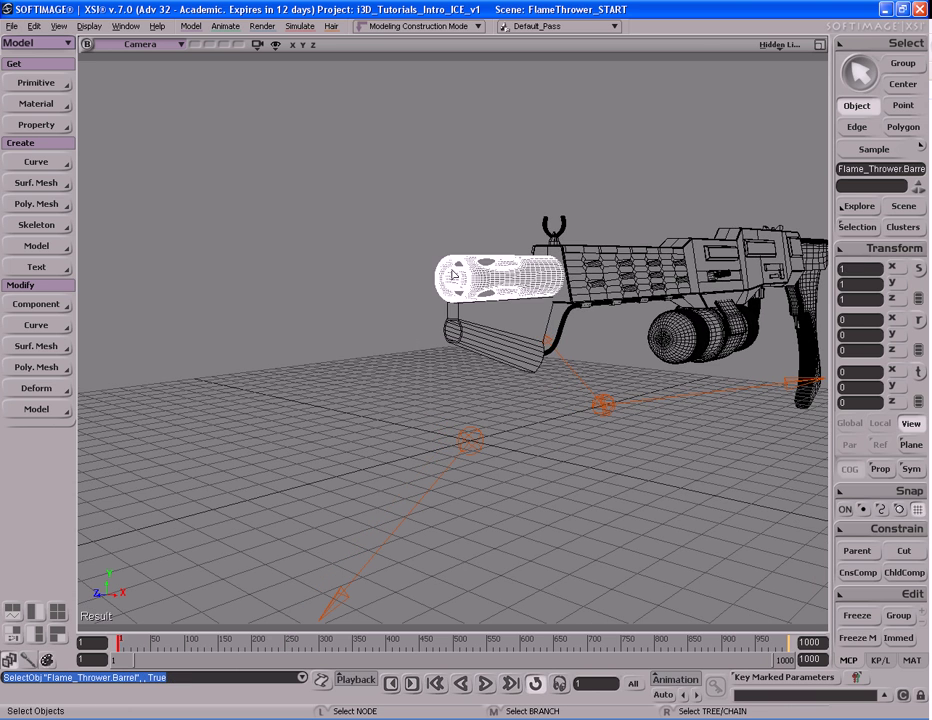
pyautogui.click(461, 336)
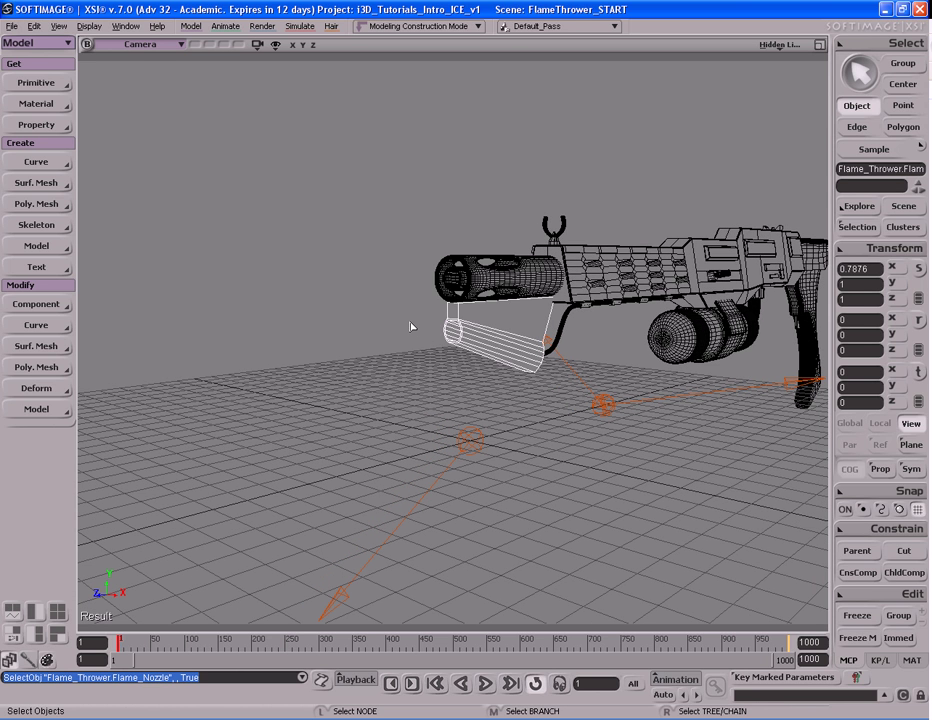
pyautogui.press('s')
pyautogui.moveTo(416, 320); pyautogui.dragTo(404, 310)
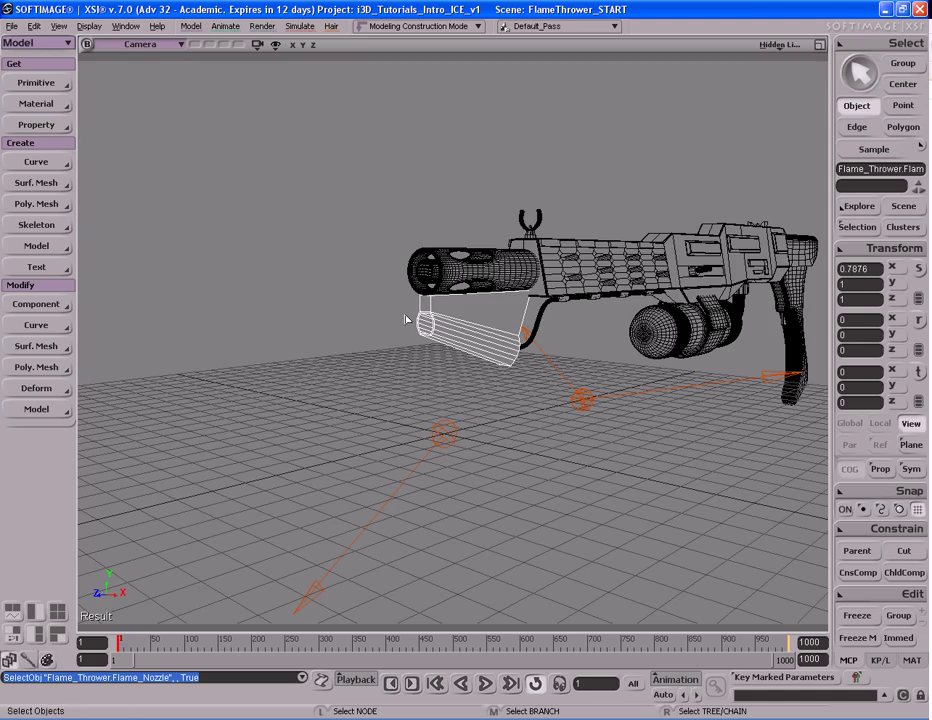
pyautogui.moveTo(404, 307)
pyautogui.mouseDown(button='right')
pyautogui.moveTo(388, 325)
pyautogui.moveTo(380, 296)
pyautogui.moveTo(392, 289)
pyautogui.mouseUp(button='right')
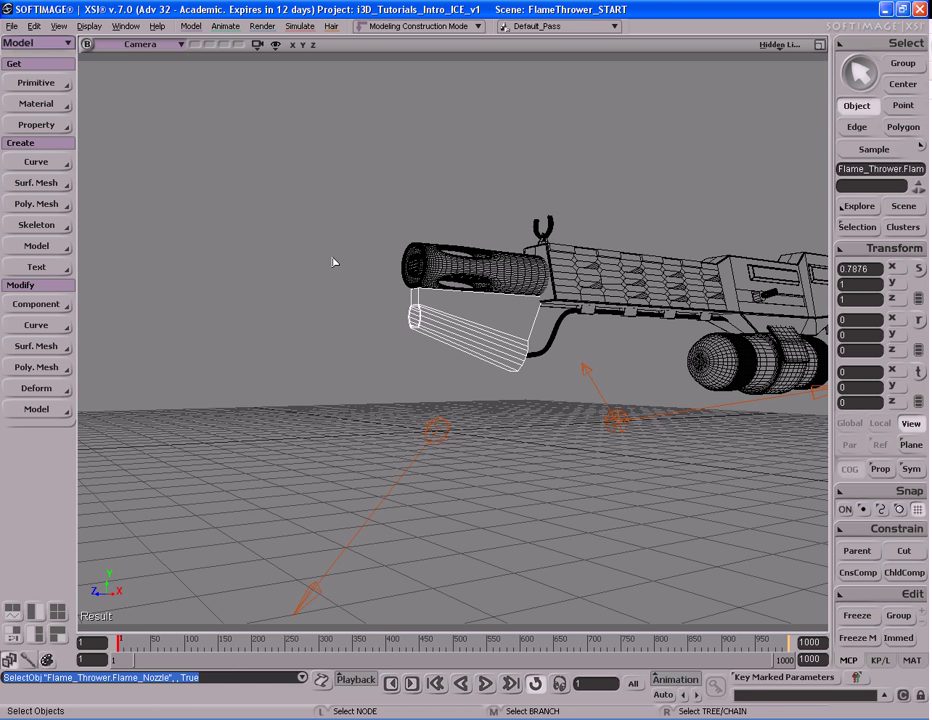
pyautogui.press('s')
pyautogui.moveTo(364, 287)
pyautogui.mouseDown(button='right')
pyautogui.moveTo(363, 266)
pyautogui.moveTo(380, 294)
pyautogui.mouseUp(button='right')
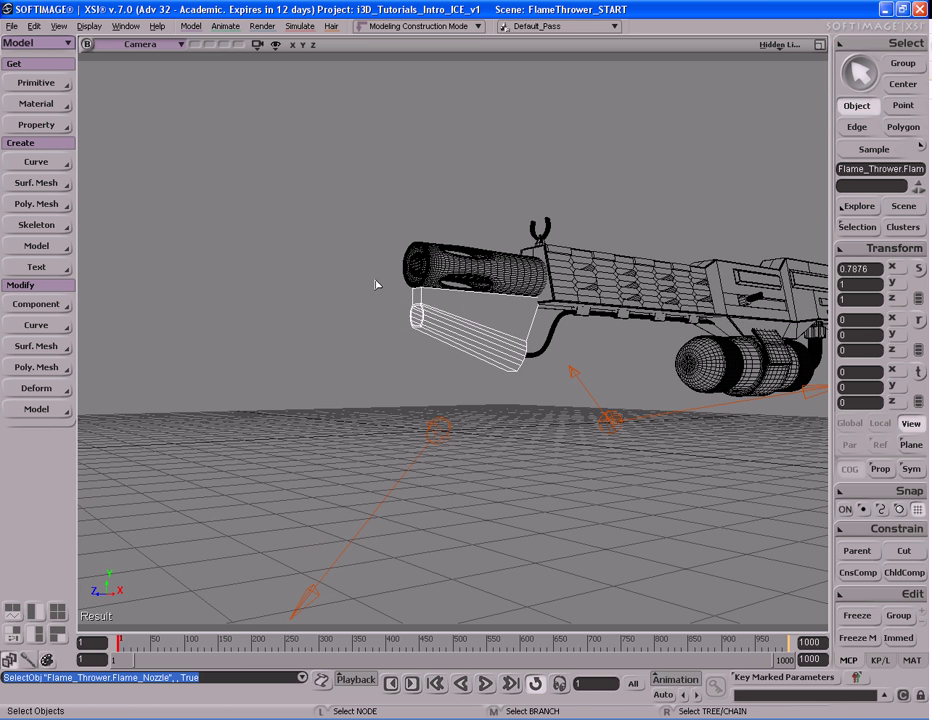
# Create a polygon mesh disc with an inner radius of 0.01.
pyautogui.click(48, 83)
pyautogui.moveTo(158, 115)
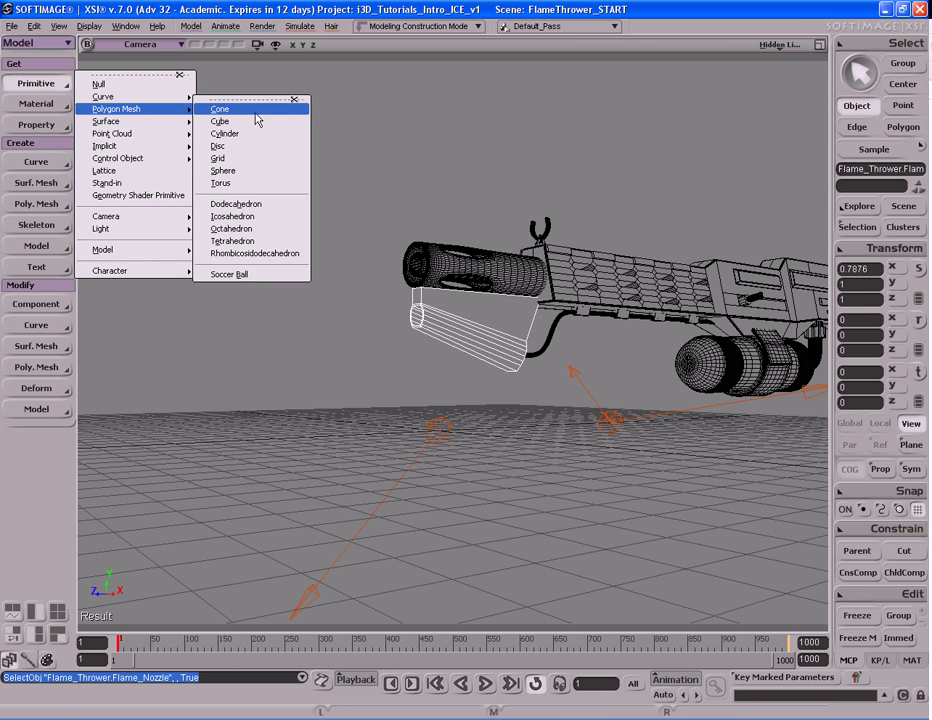
pyautogui.click(255, 152)
pyautogui.press('s')
pyautogui.moveTo(372, 379); pyautogui.dragTo(418, 377, button='right')
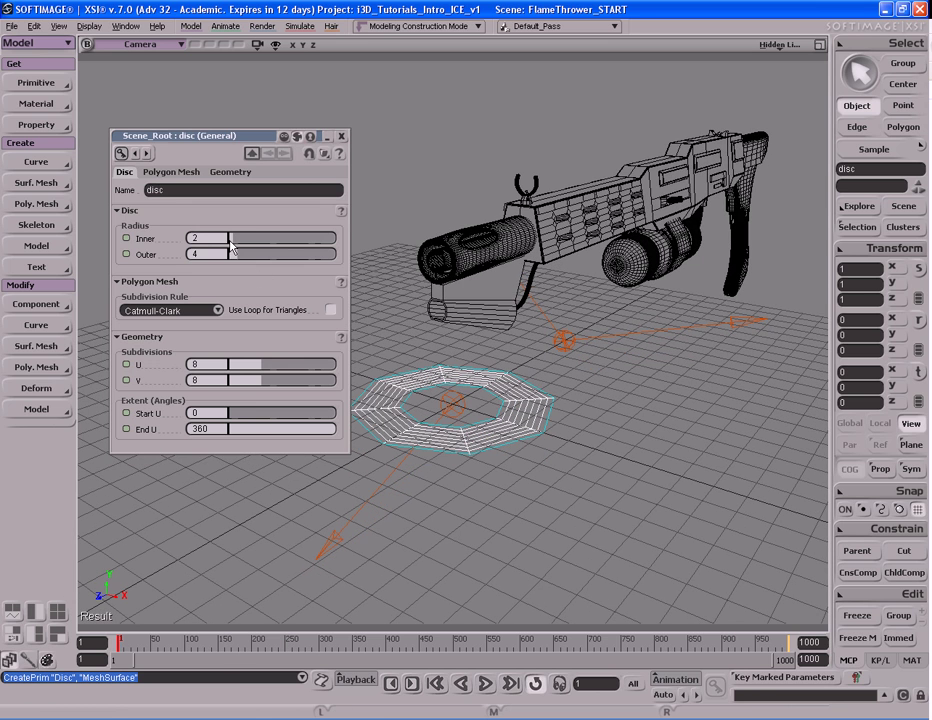
pyautogui.moveTo(232, 246); pyautogui.dragTo(178, 246)
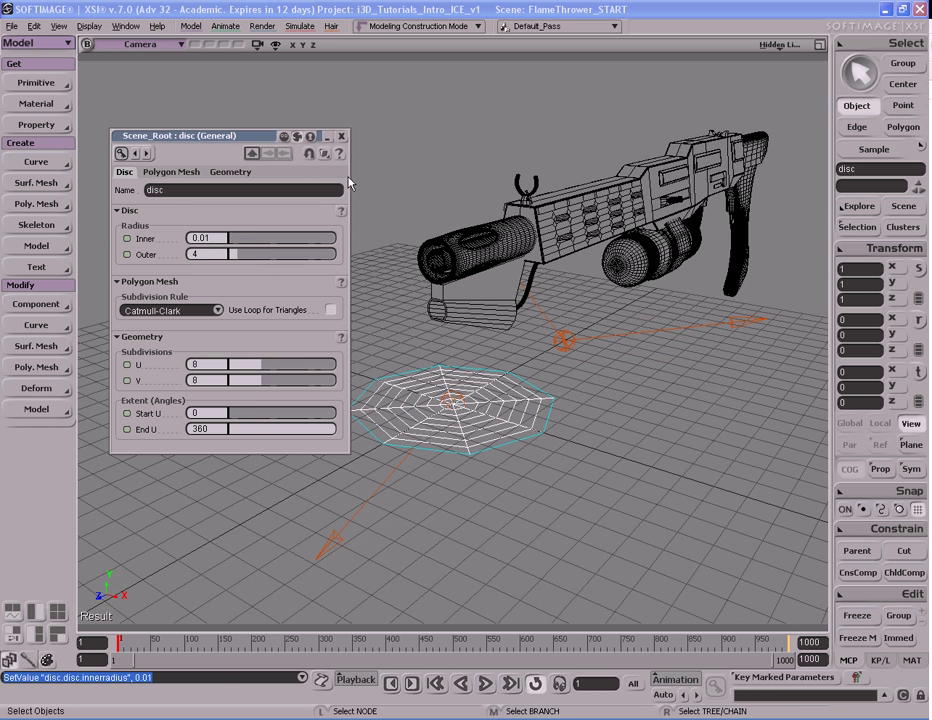
pyautogui.click(342, 137)
# Raise the disc along Y to a height of about 3.826, level with the flame nozzle.
pyautogui.press('s')
pyautogui.moveTo(575, 425); pyautogui.dragTo(455, 425, button='middle')
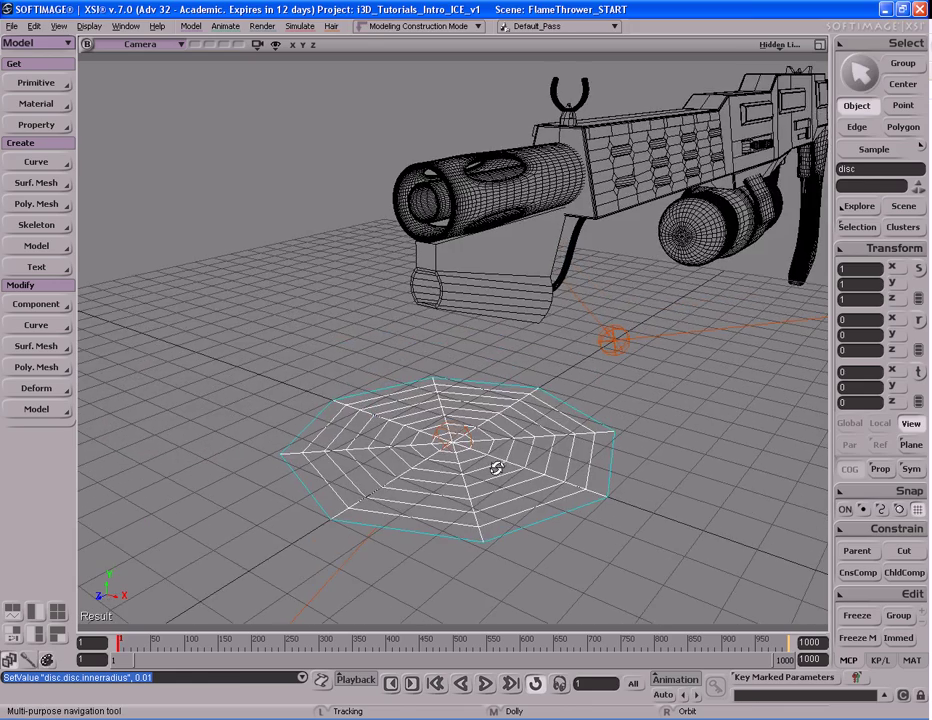
pyautogui.moveTo(485, 458); pyautogui.dragTo(541, 451, button='right')
pyautogui.press('v')
pyautogui.moveTo(491, 493); pyautogui.dragTo(474, 366)
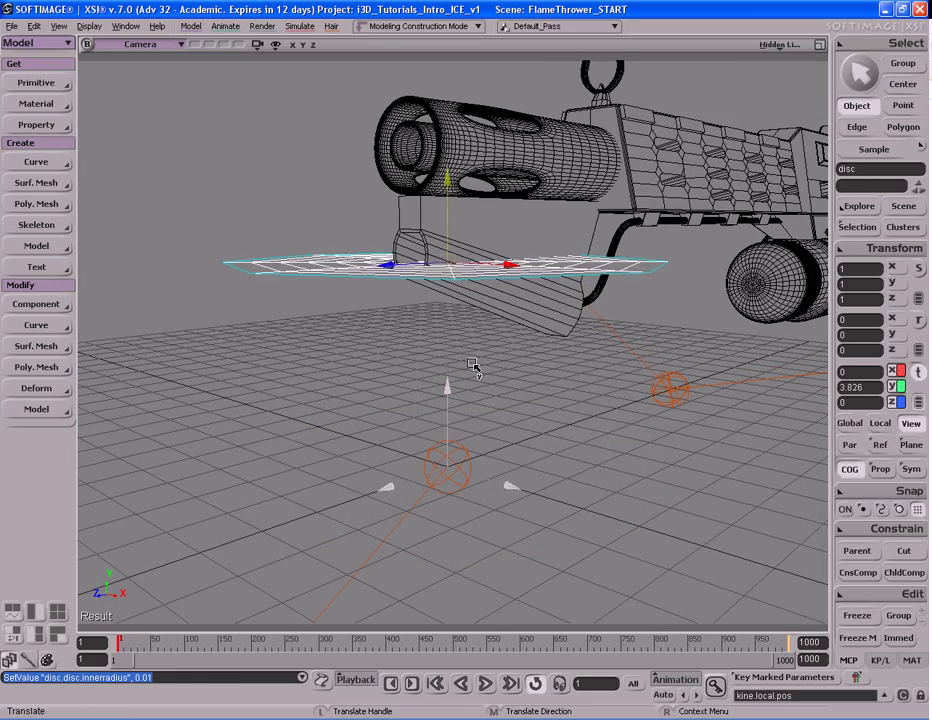
# Rotate the disc 90 degrees about X so it stands upright.
pyautogui.press('c')
pyautogui.press('x')
pyautogui.press('c')
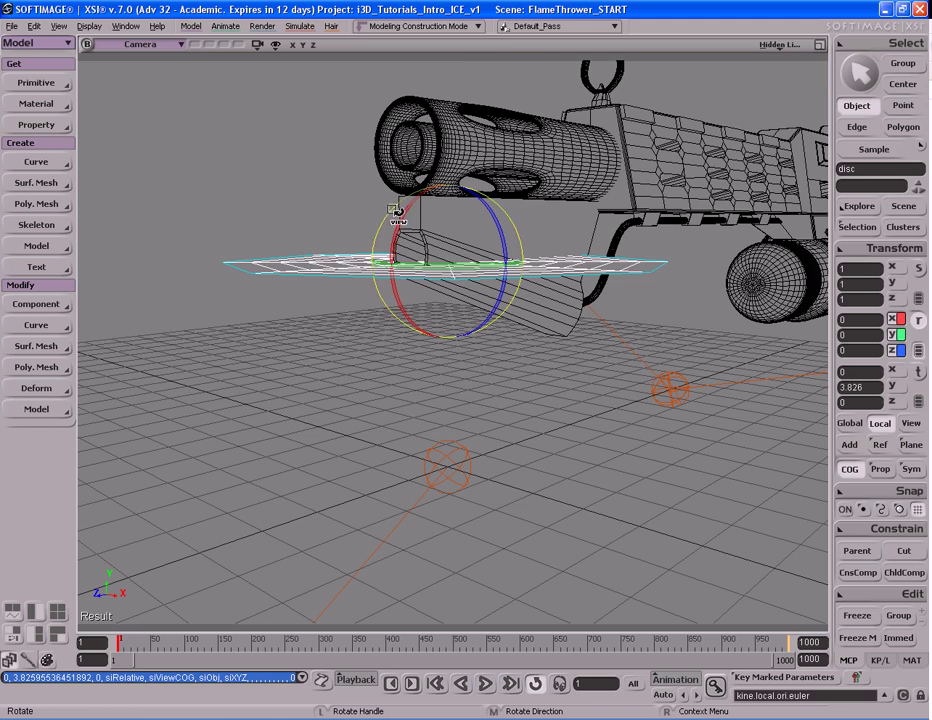
pyautogui.moveTo(412, 203); pyautogui.dragTo(395, 311)
pyautogui.press('space')
# Move the upright disc along Z to about 0.9975, in front of the flame nozzle.
pyautogui.press('s')
pyautogui.moveTo(478, 355); pyautogui.dragTo(498, 354, button='middle')
pyautogui.press('v')
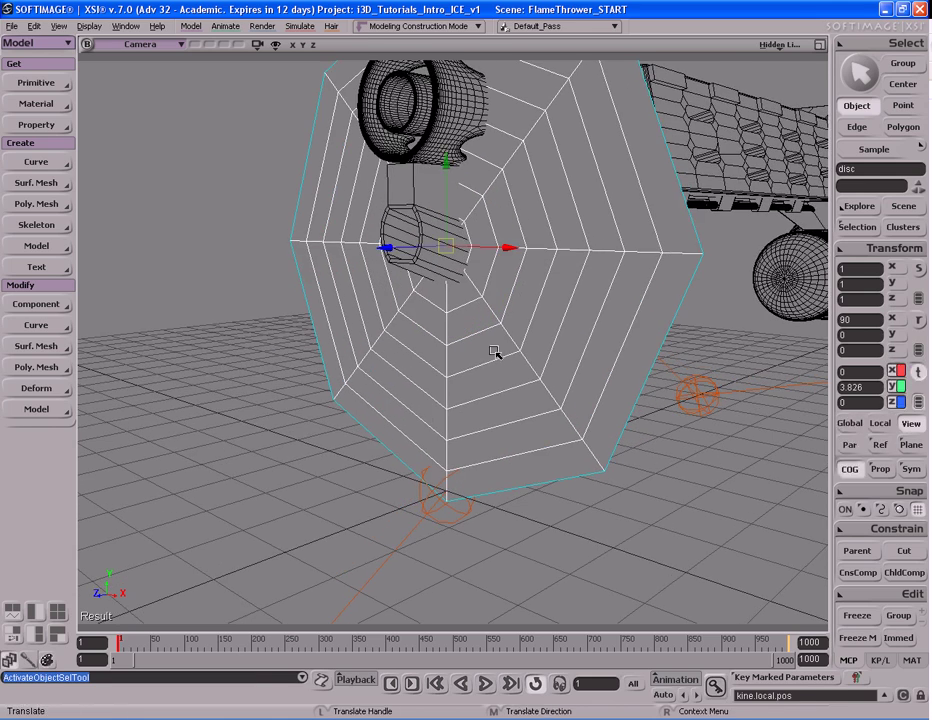
pyautogui.press('s')
pyautogui.moveTo(497, 355); pyautogui.dragTo(544, 331, button='right')
pyautogui.moveTo(542, 328); pyautogui.dragTo(482, 327, button='middle')
# Scale the disc down uniformly to about 0.0774.
pyautogui.press('c')
pyautogui.press('x')
pyautogui.press('s')
pyautogui.moveTo(483, 325); pyautogui.dragTo(564, 320, button='right')
pyautogui.moveTo(568, 319); pyautogui.dragTo(456, 354)
pyautogui.press('f')
pyautogui.press('s')
pyautogui.moveTo(387, 366); pyautogui.dragTo(537, 381, button='middle')
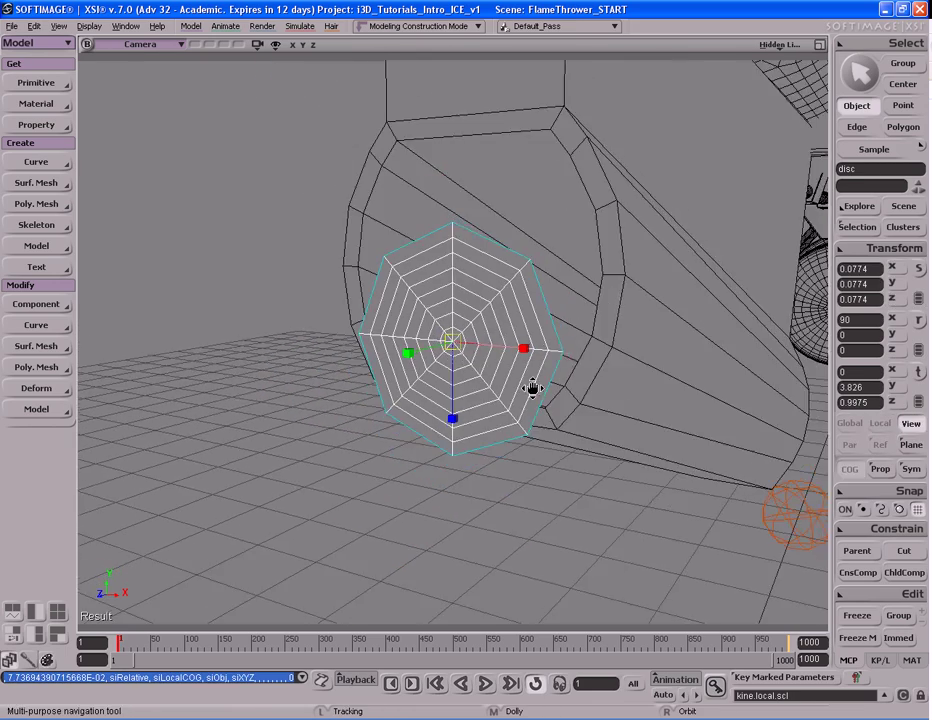
# Center the disc in the flame nozzle's opening, at about Y 4.0034 and Z 0.7885.
pyautogui.moveTo(537, 381); pyautogui.dragTo(527, 374)
pyautogui.press('v')
pyautogui.moveTo(508, 449); pyautogui.dragTo(504, 387, button='middle')
pyautogui.press('s')
pyautogui.moveTo(504, 387); pyautogui.dragTo(408, 378, button='right')
pyautogui.moveTo(364, 376); pyautogui.dragTo(440, 377, button='middle')
pyautogui.press('s')
pyautogui.moveTo(395, 370); pyautogui.dragTo(243, 364, button='right')
pyautogui.moveTo(243, 364); pyautogui.dragTo(522, 356, button='middle')
pyautogui.moveTo(522, 356); pyautogui.dragTo(510, 358, button='right')
pyautogui.press('v')
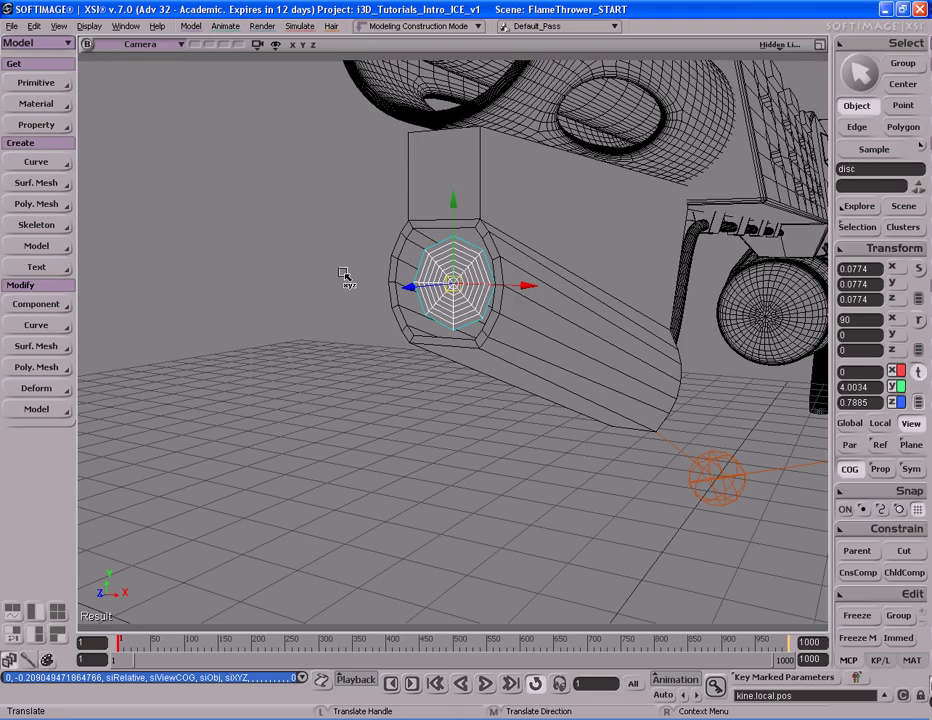
# Shrink the disc uniformly to a scale of about 0.0315 so it sits well inside the nozzle rim.
pyautogui.press('s')
pyautogui.moveTo(555, 371); pyautogui.dragTo(491, 372, button='middle')
pyautogui.moveTo(491, 372); pyautogui.dragTo(493, 389)
pyautogui.moveTo(493, 389); pyautogui.dragTo(560, 377, button='right')
pyautogui.press('x')
pyautogui.press('s')
pyautogui.moveTo(584, 358); pyautogui.dragTo(532, 383)
pyautogui.press('s')
pyautogui.moveTo(529, 383); pyautogui.dragTo(516, 362, button='right')
pyautogui.press('x')
pyautogui.moveTo(607, 350); pyautogui.dragTo(589, 358)
pyautogui.press('s')
pyautogui.moveTo(589, 358); pyautogui.dragTo(505, 335, button='right')
pyautogui.press('x')
pyautogui.press('s')
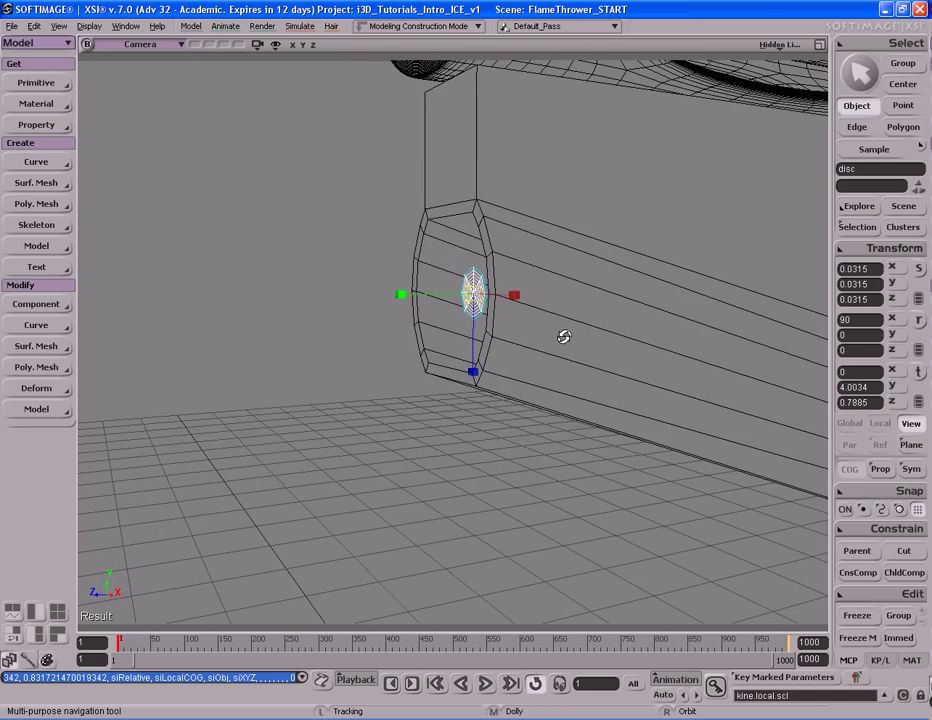
# Tilt the disc upward toward the barrel opening by setting its X rotation to 70.
pyautogui.press('c')
pyautogui.press('s')
pyautogui.moveTo(427, 258); pyautogui.dragTo(591, 264, button='right')
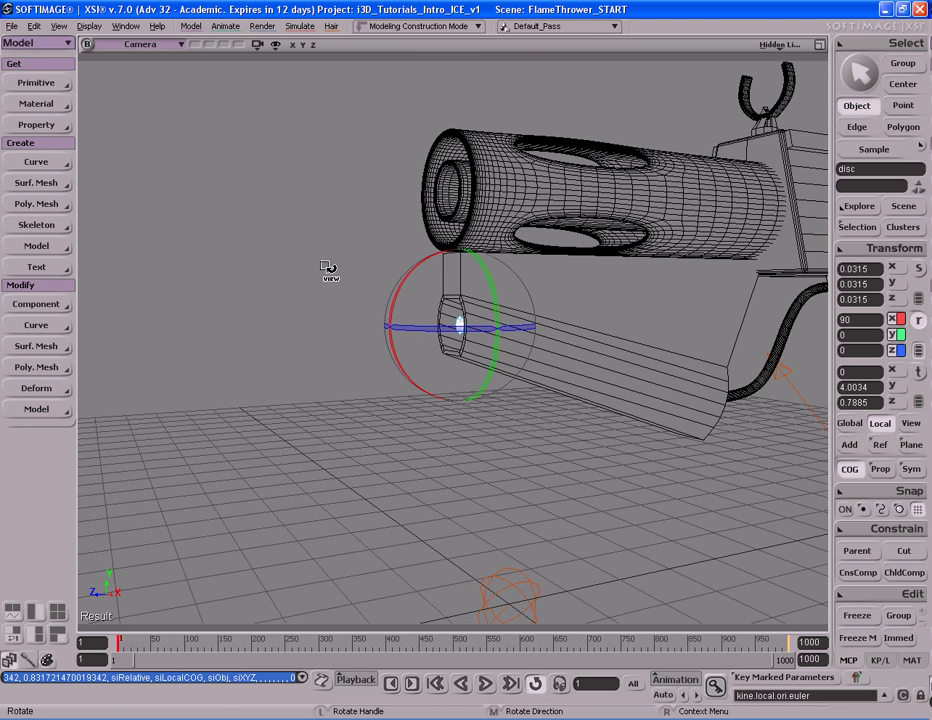
pyautogui.press('s')
pyautogui.moveTo(697, 387); pyautogui.dragTo(404, 386, button='middle')
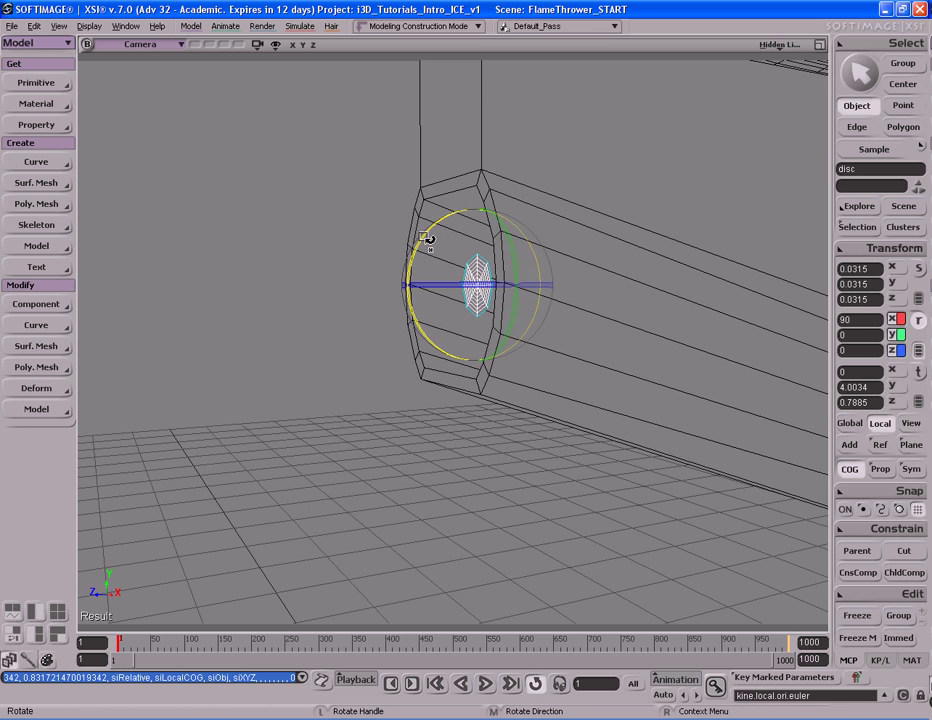
pyautogui.moveTo(426, 237); pyautogui.dragTo(437, 210)
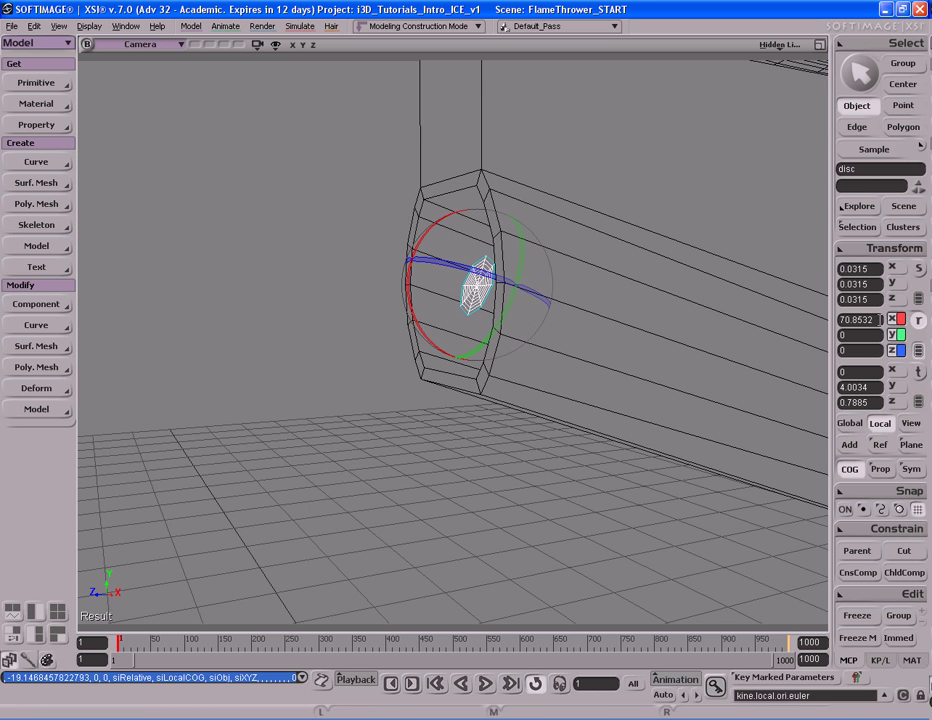
pyautogui.doubleClick(876, 319)
pyautogui.write('70')
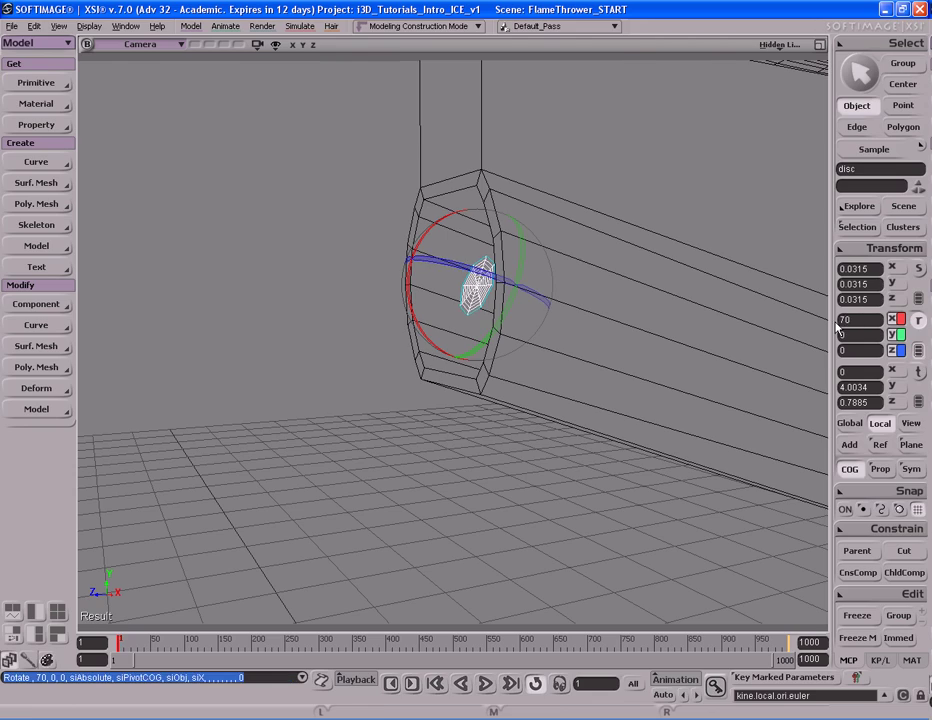
# Enlarge the tilted disc slightly to a uniform scale of about 0.0361.
pyautogui.press('space')
pyautogui.press('s')
pyautogui.moveTo(360, 267); pyautogui.dragTo(432, 328, button='right')
pyautogui.press('c')
pyautogui.press('x')
pyautogui.press('s')
pyautogui.moveTo(578, 350)
pyautogui.mouseDown(button='right')
pyautogui.moveTo(585, 339)
pyautogui.moveTo(592, 346)
pyautogui.mouseUp(button='right')
pyautogui.moveTo(593, 348); pyautogui.dragTo(609, 347)
pyautogui.press('s')
pyautogui.moveTo(610, 350); pyautogui.dragTo(555, 308, button='right')
pyautogui.press('space')
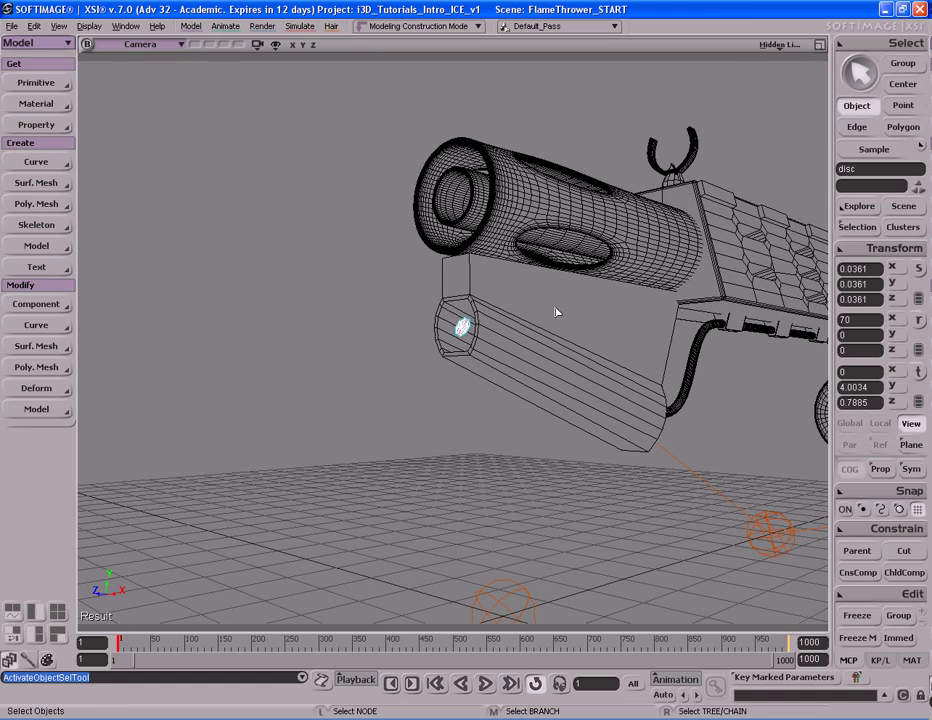
# Rename the disc in the nozzle to Ignition_Emitter.
pyautogui.press('s')
pyautogui.moveTo(584, 352); pyautogui.dragTo(523, 338, button='right')
pyautogui.press('space')
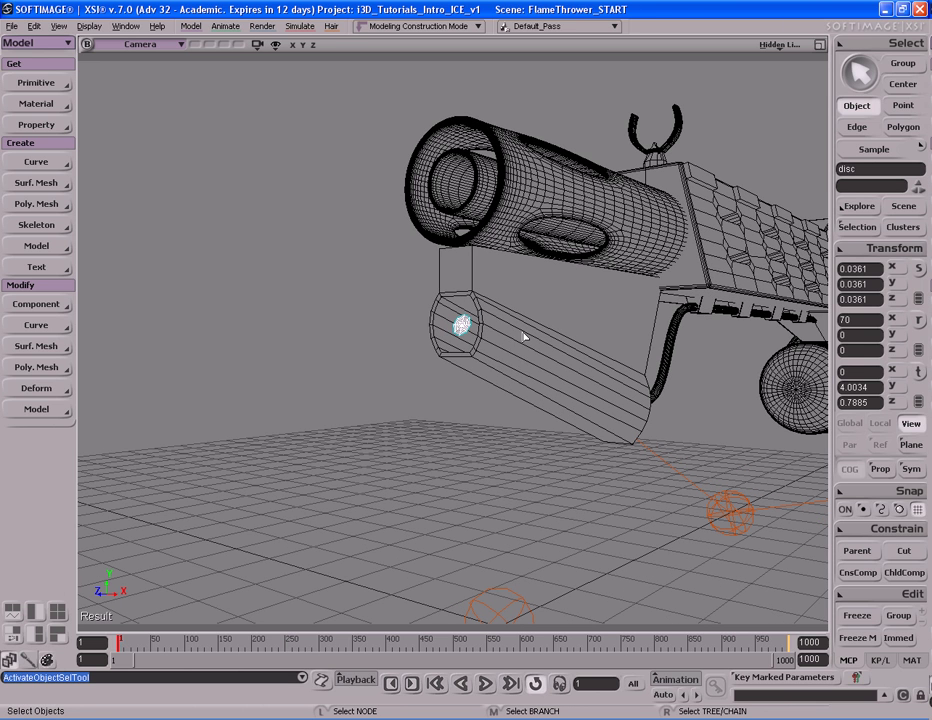
pyautogui.click(463, 335)
pyautogui.press('Return')
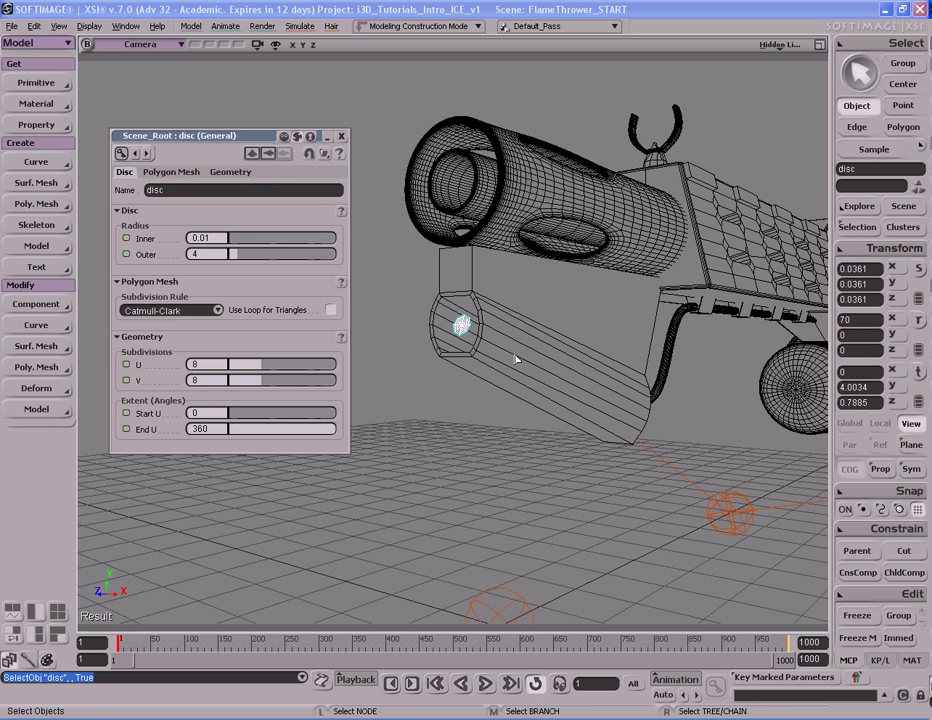
pyautogui.doubleClick(270, 191)
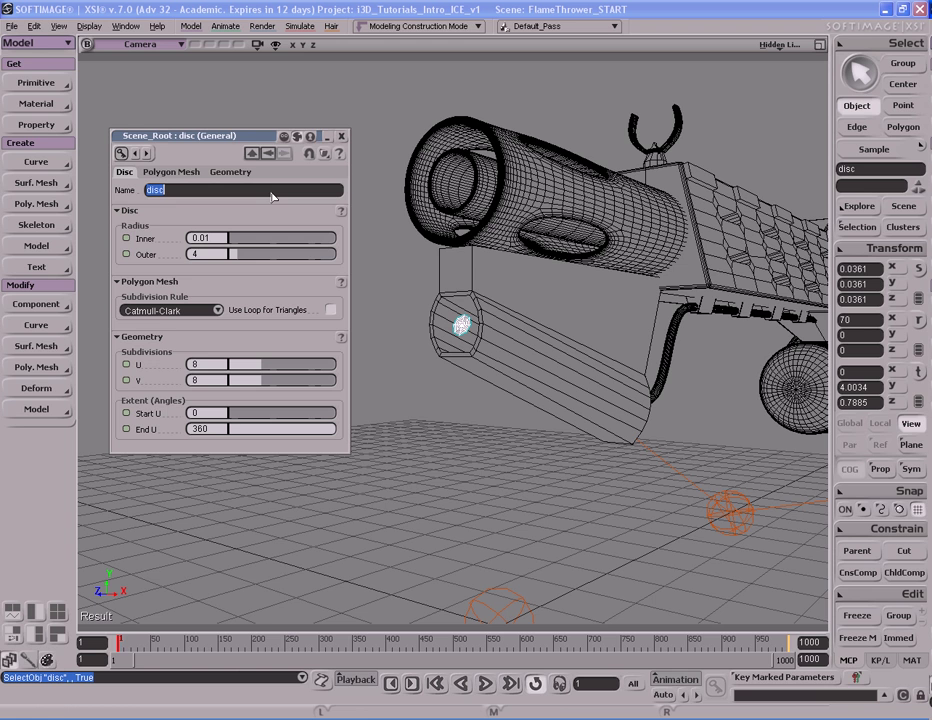
pyautogui.press('BackSpace')
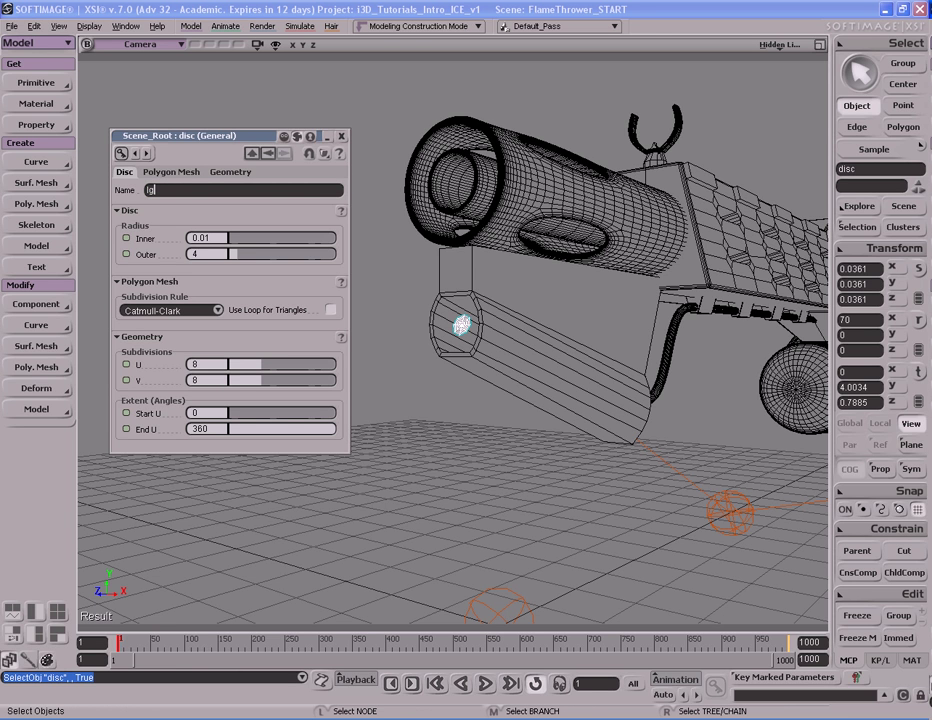
pyautogui.write('Ignition Emitter')
pyautogui.press('Return')
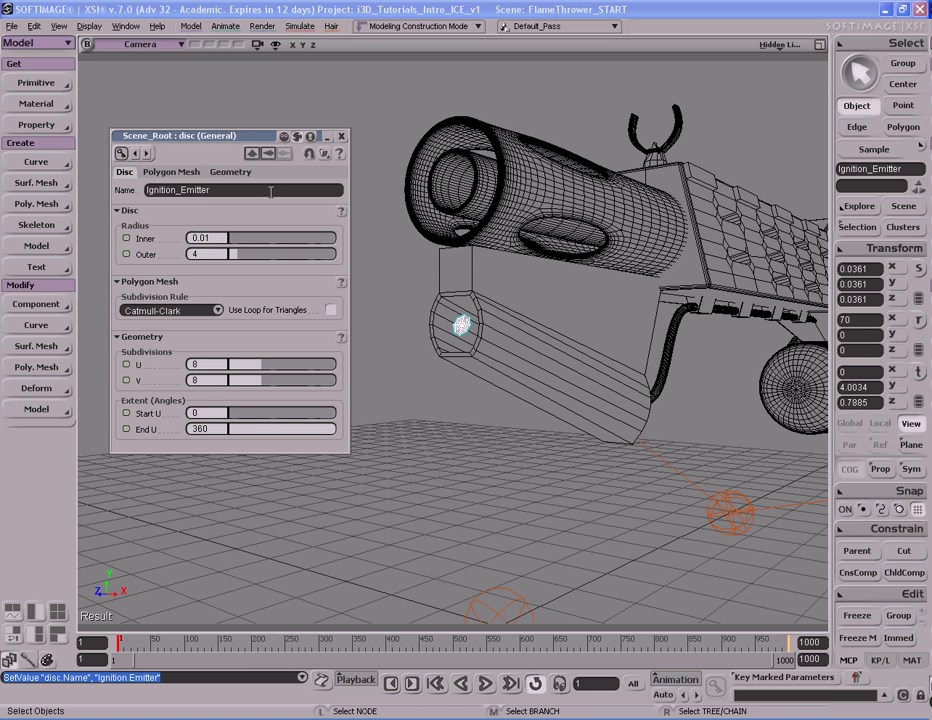
pyautogui.click(342, 136)
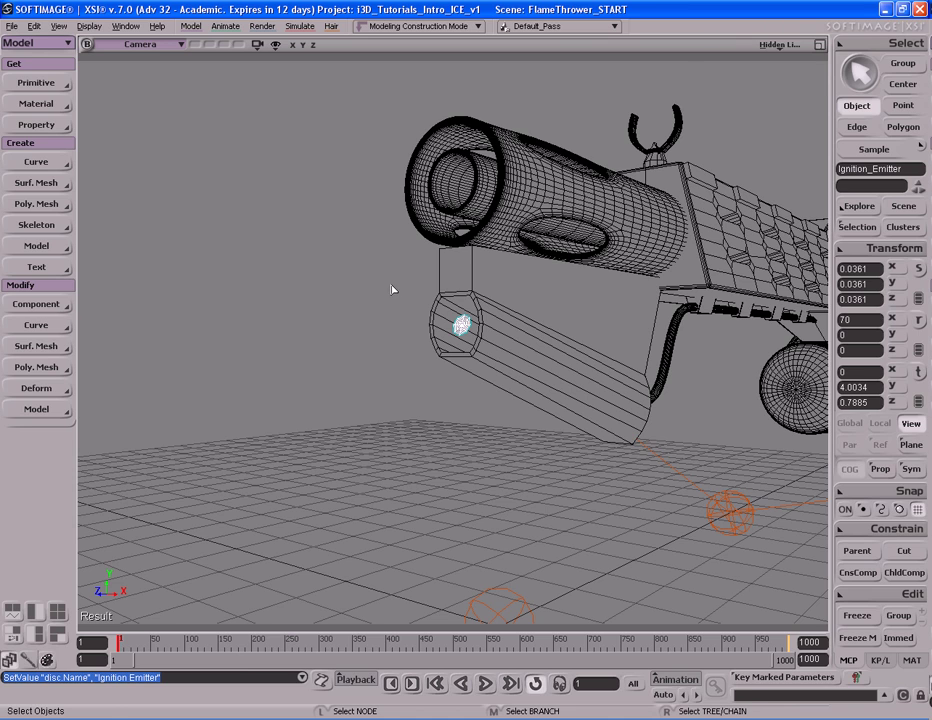
# Select the Ignition_Emitter disc and create an ICE particle emission from it.
pyautogui.press('s')
pyautogui.moveTo(393, 288); pyautogui.dragTo(393, 302)
pyautogui.moveTo(392, 302); pyautogui.dragTo(387, 335, button='right')
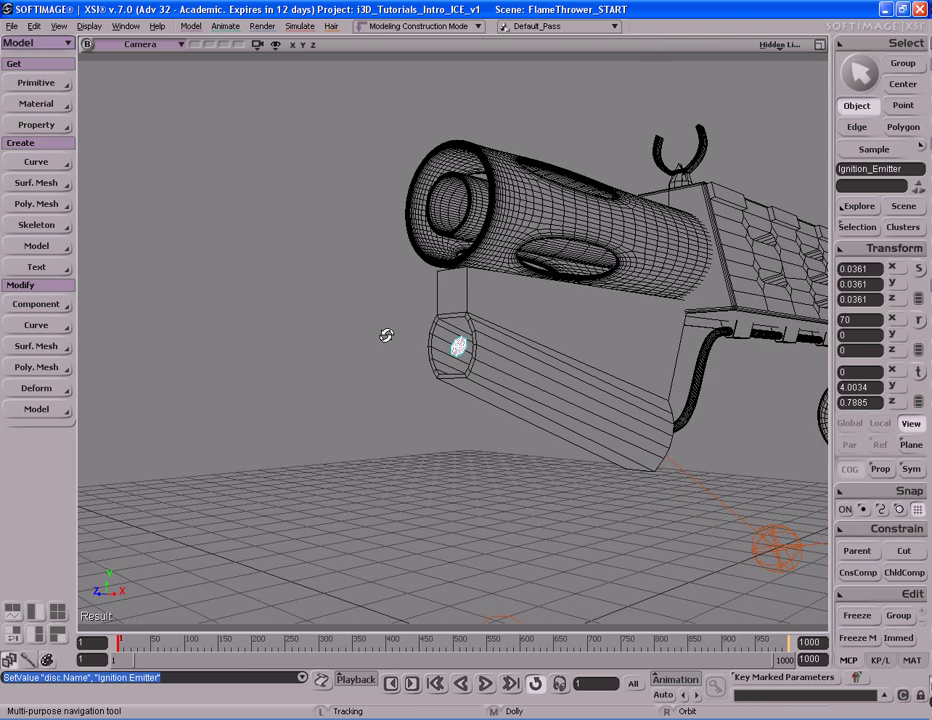
pyautogui.moveTo(387, 335); pyautogui.dragTo(371, 335, button='middle')
pyautogui.moveTo(371, 335)
pyautogui.mouseDown(button='right')
pyautogui.moveTo(370, 325)
pyautogui.moveTo(418, 366)
pyautogui.moveTo(422, 349)
pyautogui.moveTo(410, 347)
pyautogui.moveTo(438, 349)
pyautogui.moveTo(416, 354)
pyautogui.moveTo(377, 318)
pyautogui.moveTo(376, 349)
pyautogui.mouseUp(button='right')
pyautogui.press('s')
pyautogui.press('space')
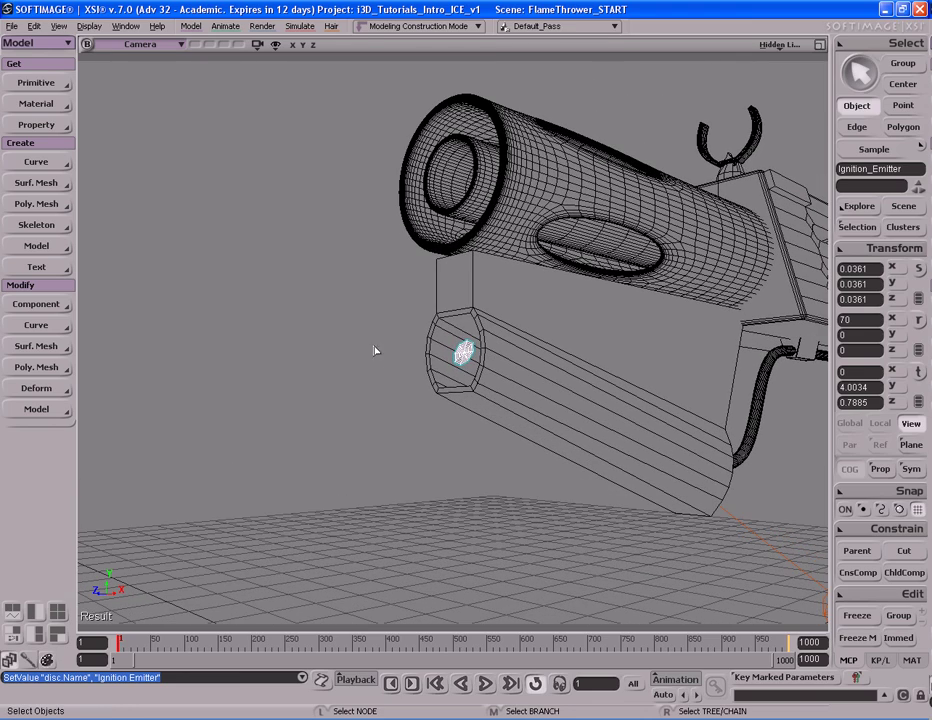
pyautogui.click(465, 354)
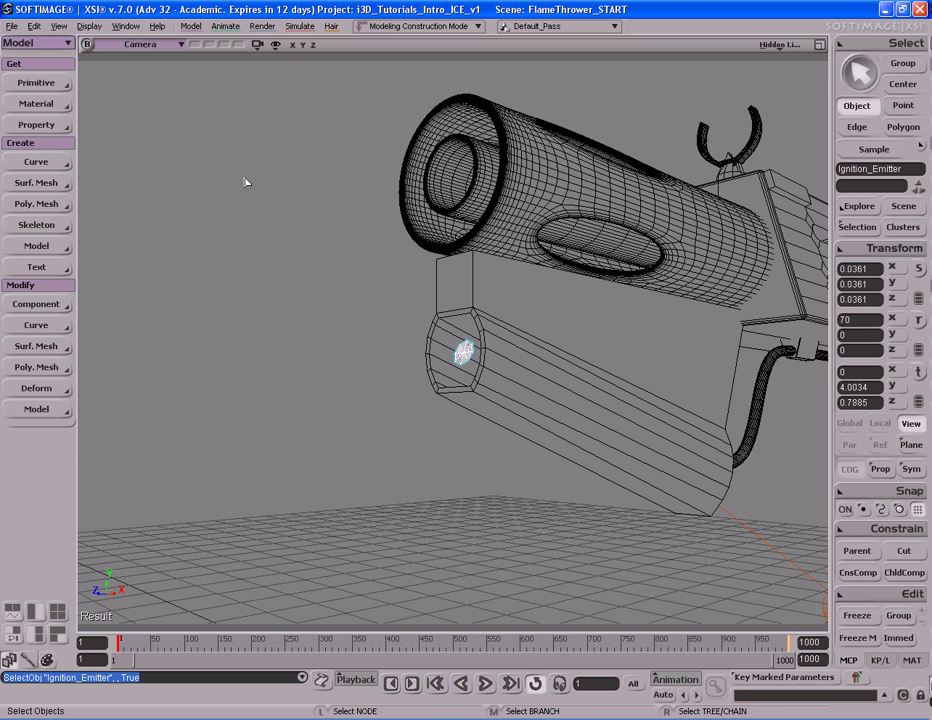
pyautogui.press('4')
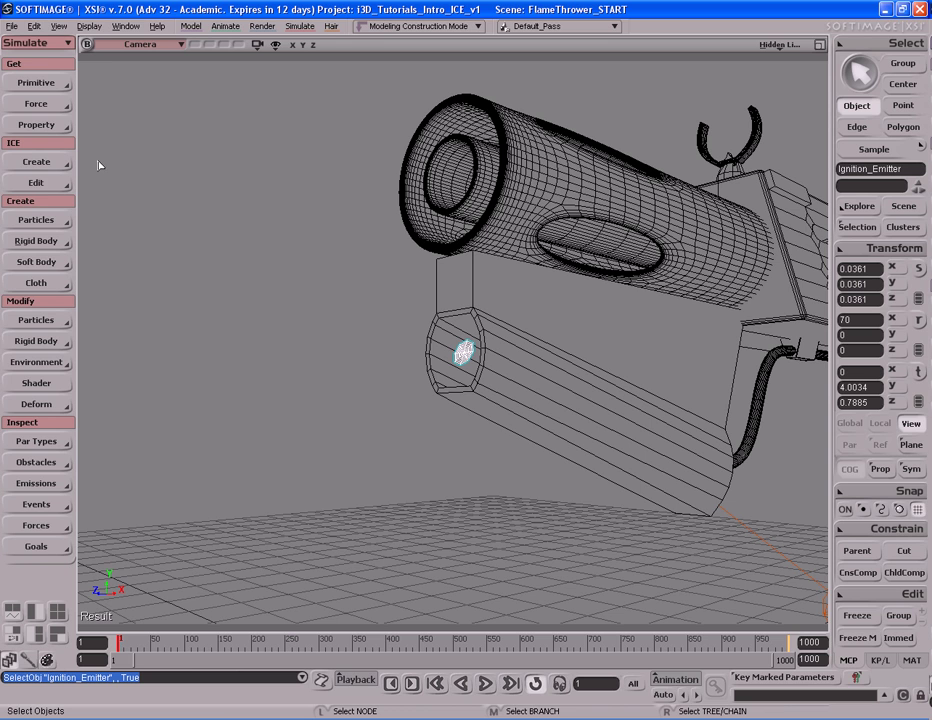
pyautogui.click(42, 164)
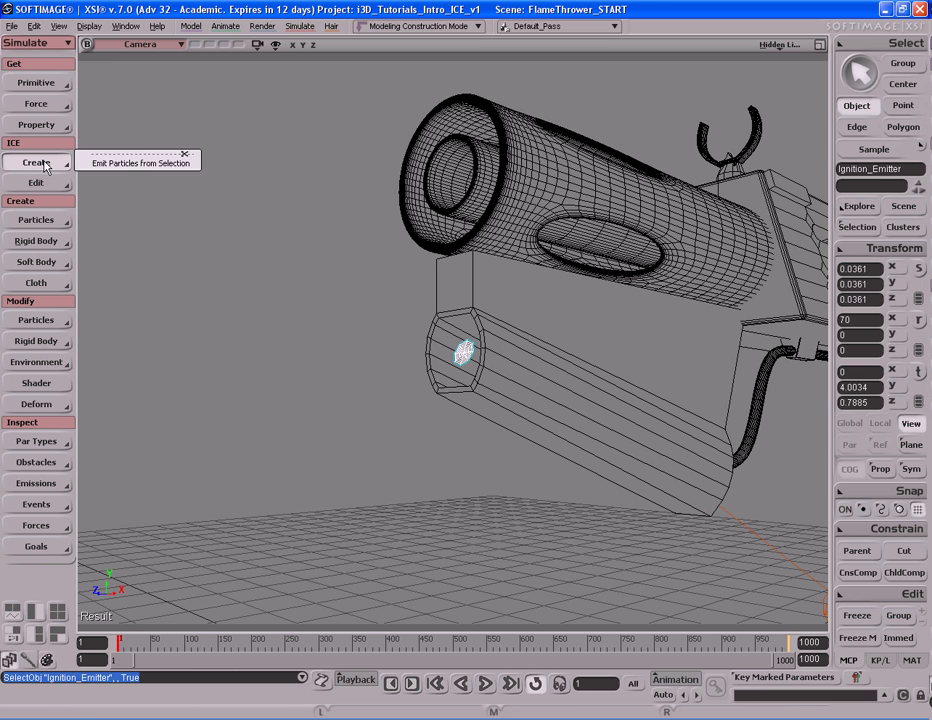
pyautogui.click(147, 165)
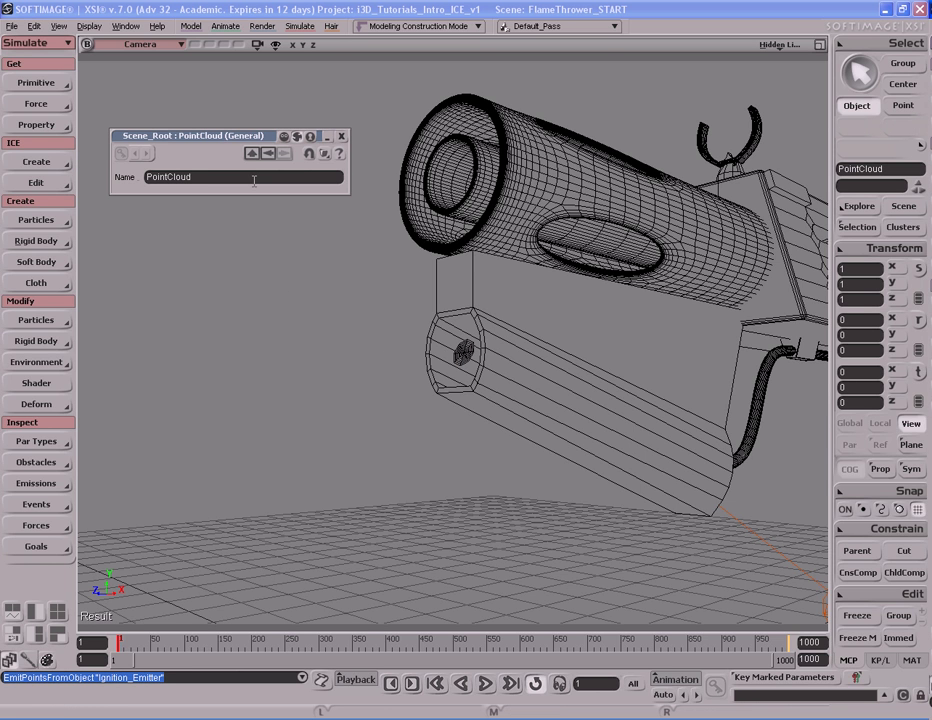
# Rename the new point cloud to Ignition_PointCloud.
pyautogui.click(255, 179)
pyautogui.press('Home')
pyautogui.write('Ignition_')
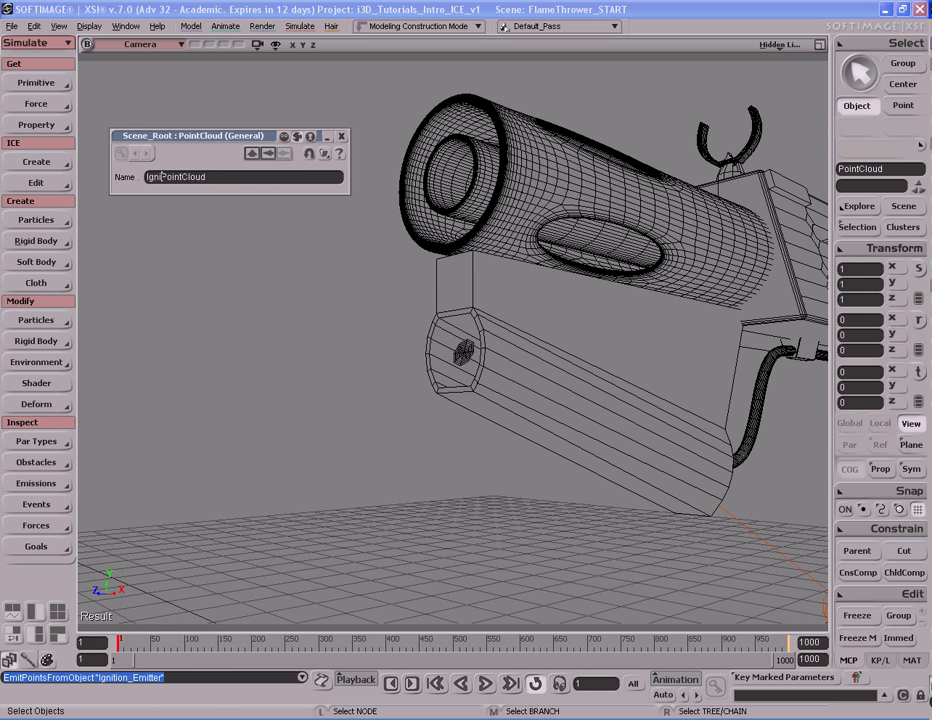
pyautogui.press('Return')
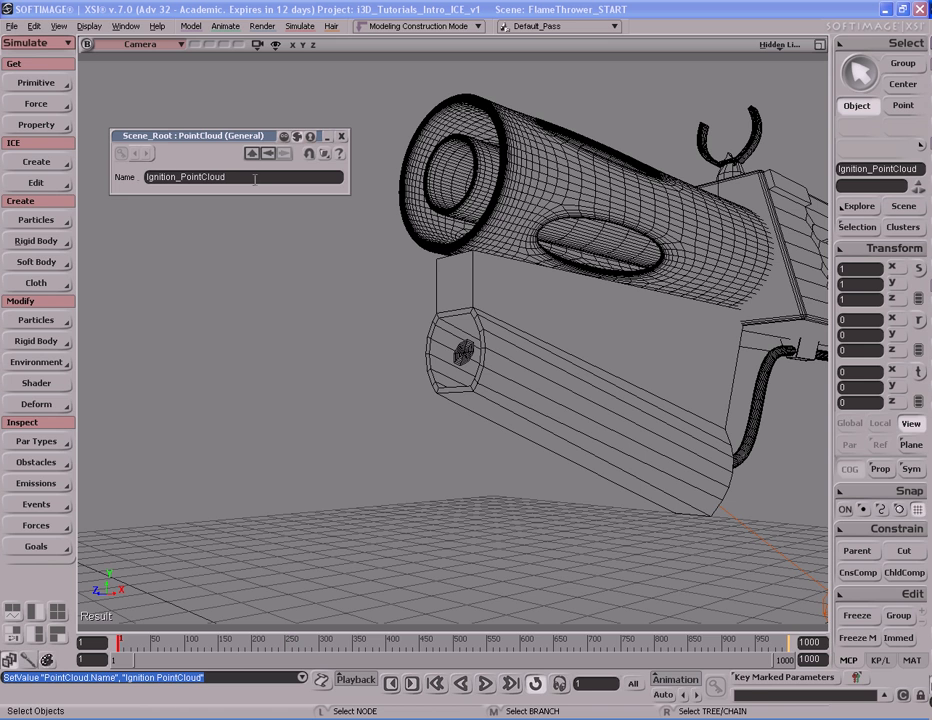
pyautogui.click(342, 137)
# Play the particle simulation to about frame 98 and examine the stream leaving the nozzle.
pyautogui.press('s')
pyautogui.moveTo(327, 352); pyautogui.dragTo(375, 321, button='middle')
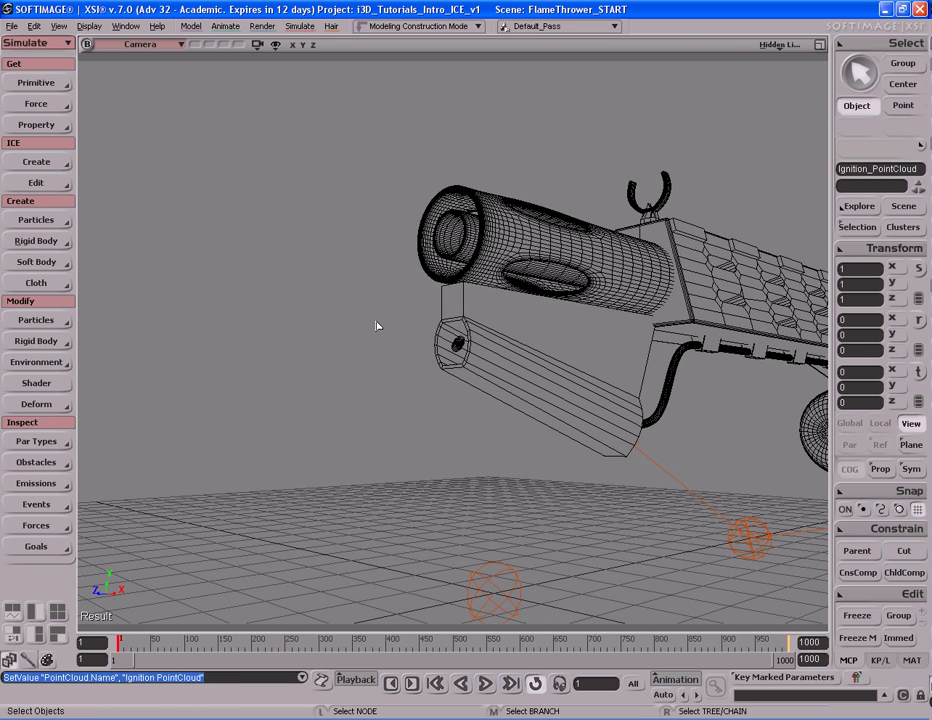
pyautogui.press('Up')
pyautogui.press('Up')
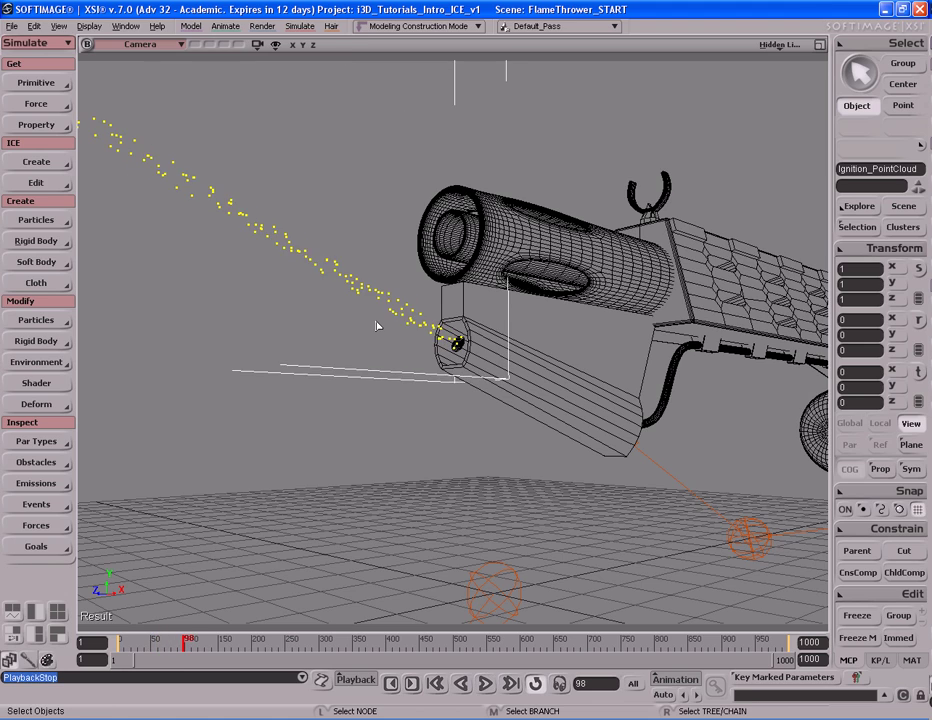
pyautogui.press('s')
pyautogui.moveTo(310, 316); pyautogui.dragTo(377, 312, button='right')
pyautogui.press('space')
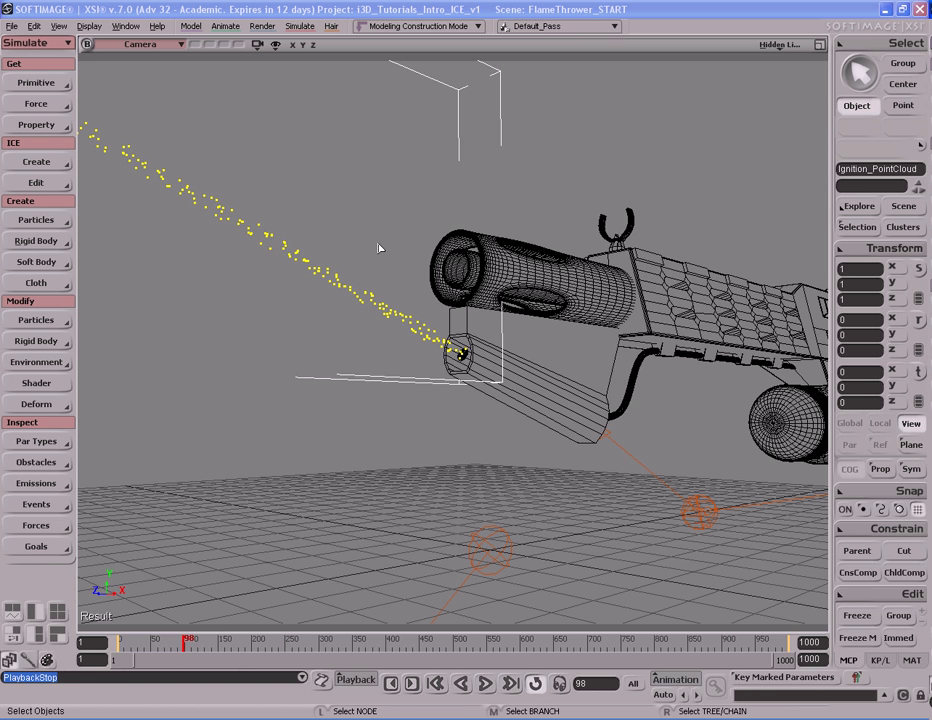
# Open the point cloud's ICE tree and spread out the ICETree and Simulate Particles nodes.
pyautogui.hotkey('alt', '9')
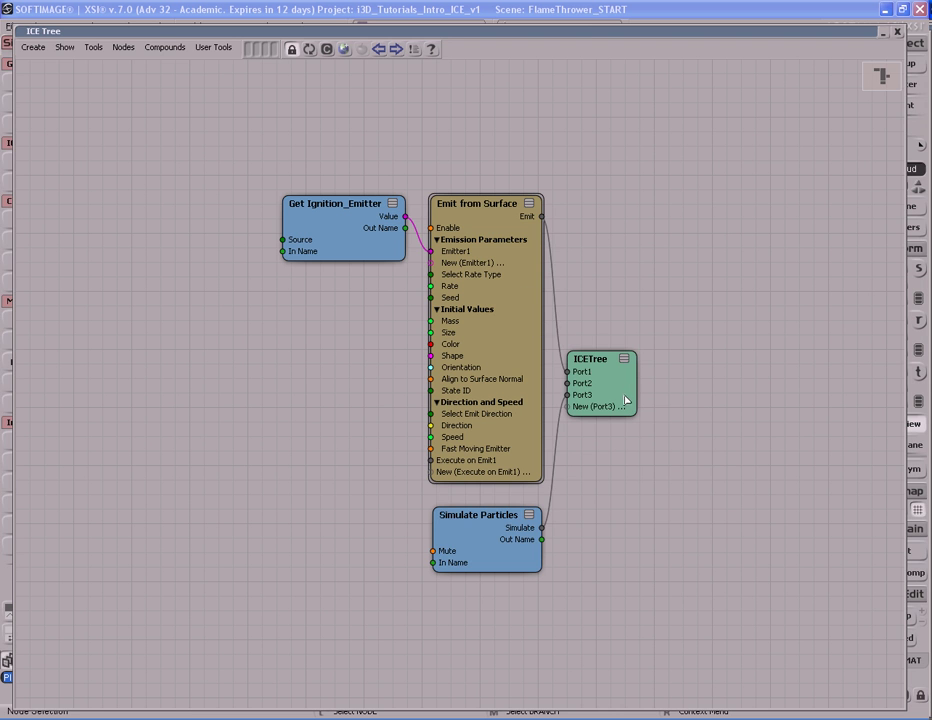
pyautogui.moveTo(600, 357); pyautogui.dragTo(688, 468)
pyautogui.moveTo(510, 560); pyautogui.dragTo(510, 645)
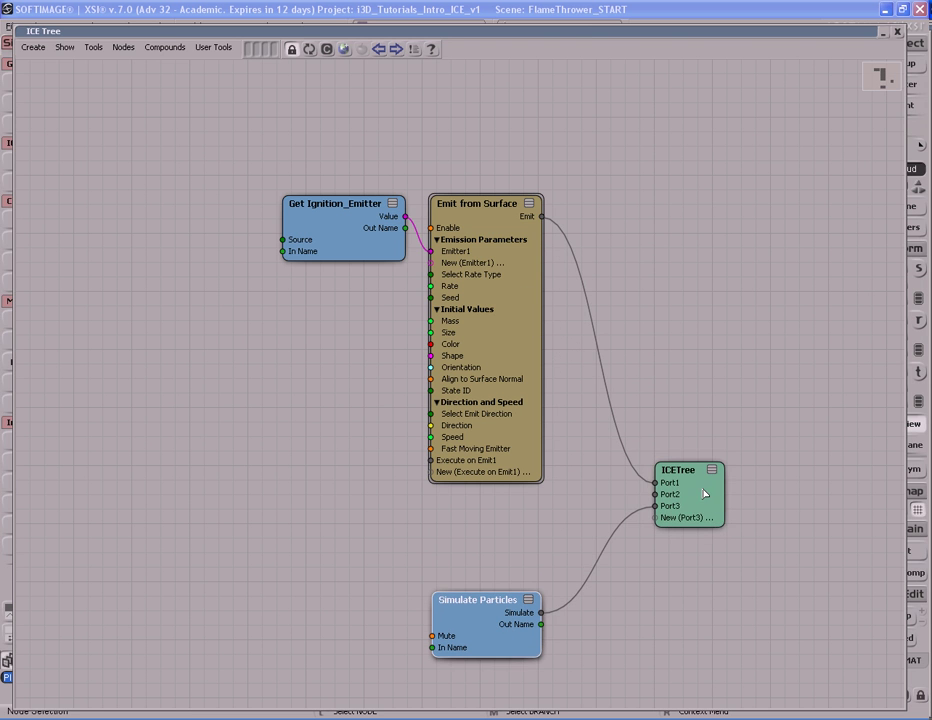
pyautogui.moveTo(697, 518); pyautogui.dragTo(709, 564)
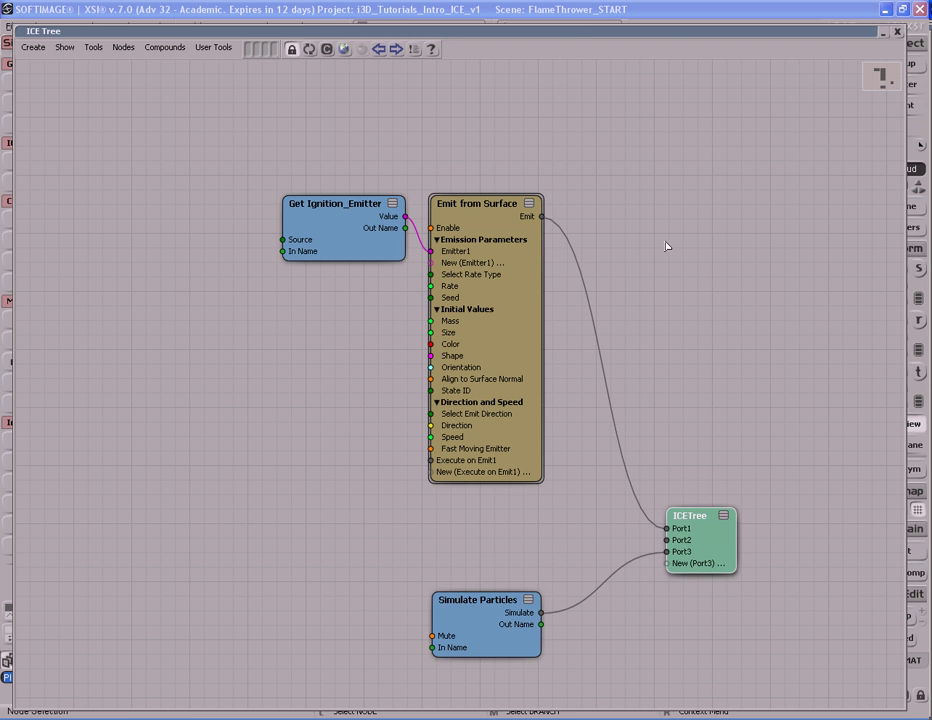
# Set the Emit from Surface node's rate to 1000, particle size to 0.25 and shape to Sphere.
pyautogui.moveTo(535, 300); pyautogui.dragTo(549, 295)
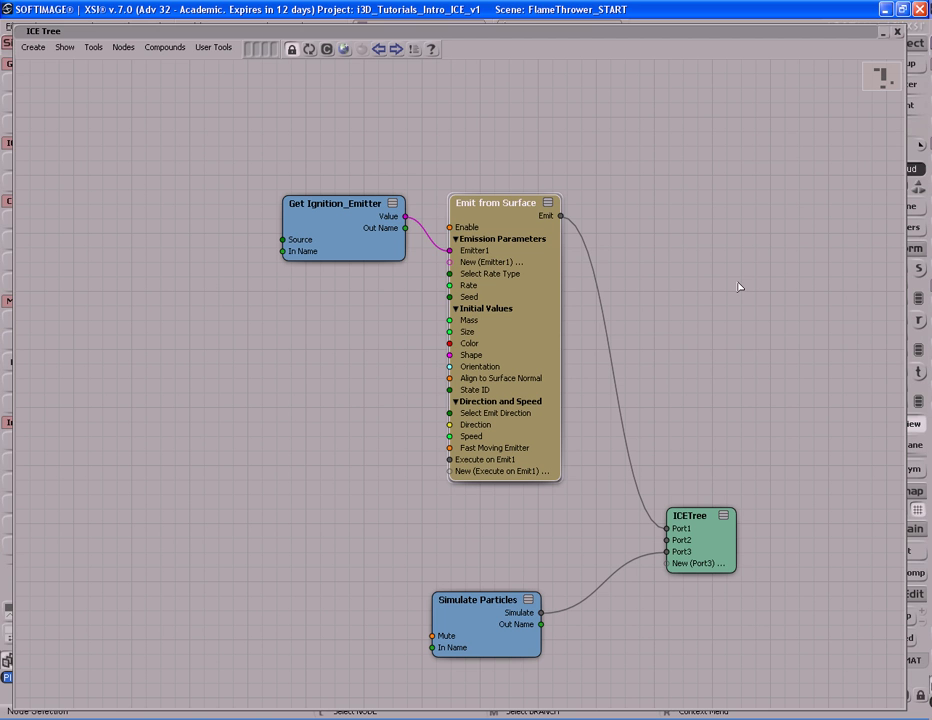
pyautogui.doubleClick(542, 322)
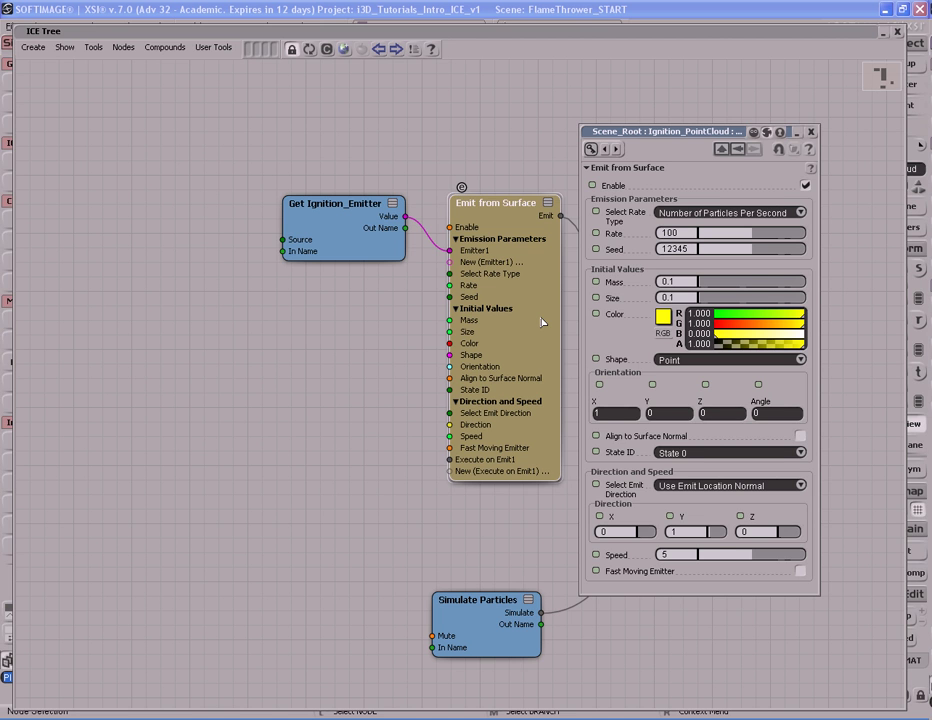
pyautogui.click(688, 233)
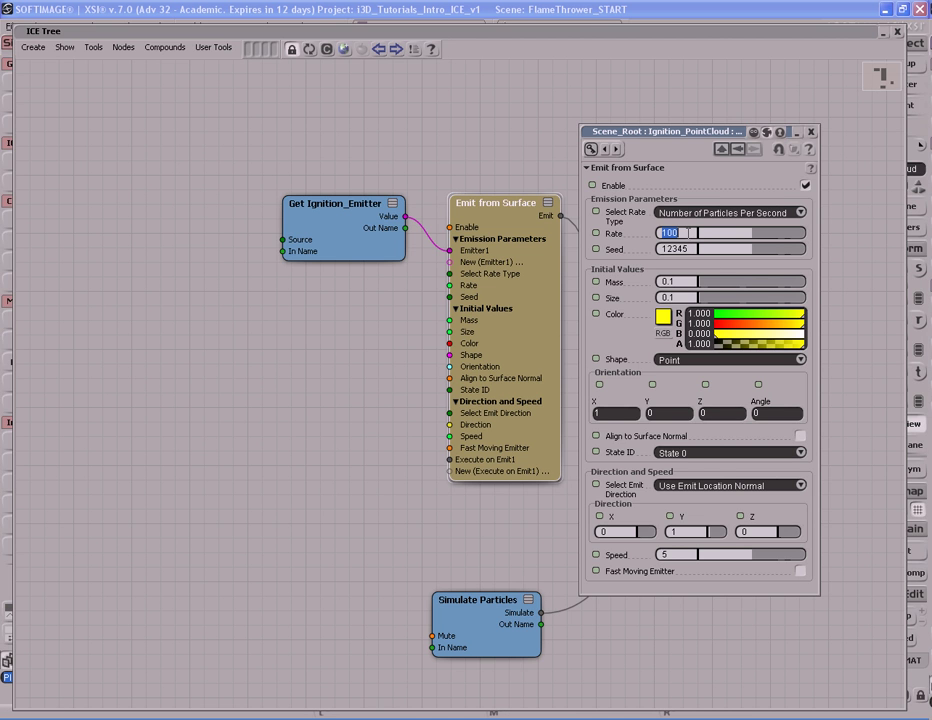
pyautogui.write('10')
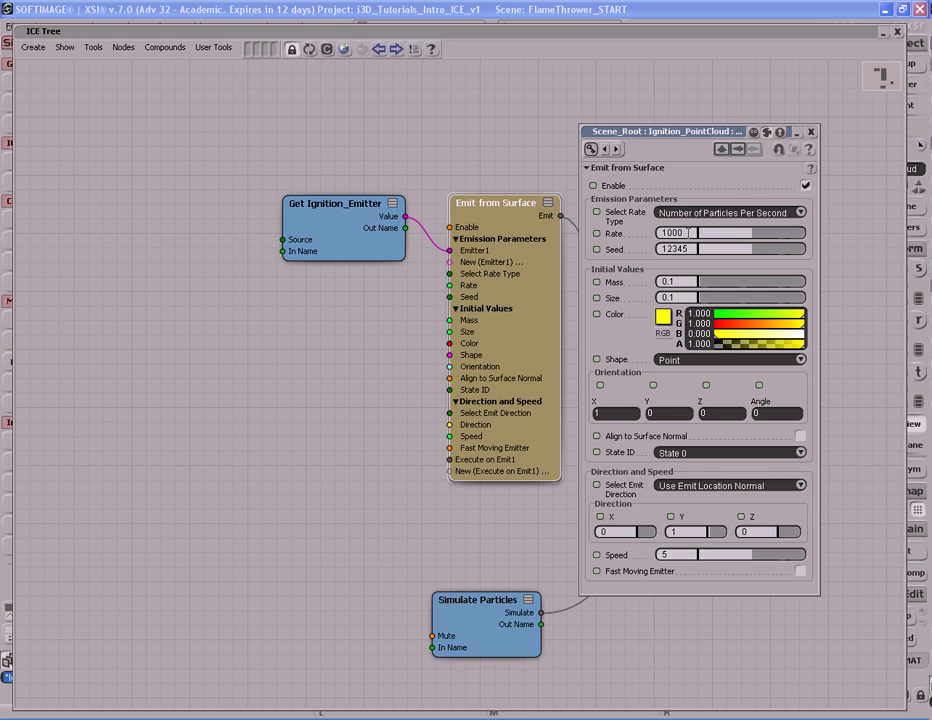
pyautogui.click(689, 297)
pyautogui.write('.25')
pyautogui.press('Return')
pyautogui.click(801, 361)
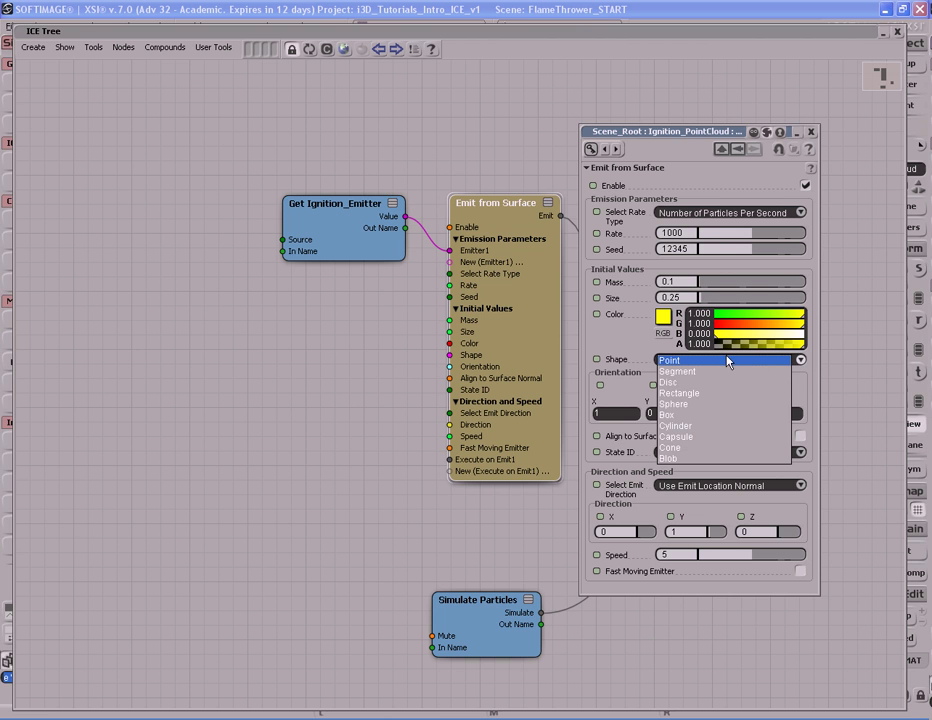
pyautogui.click(715, 404)
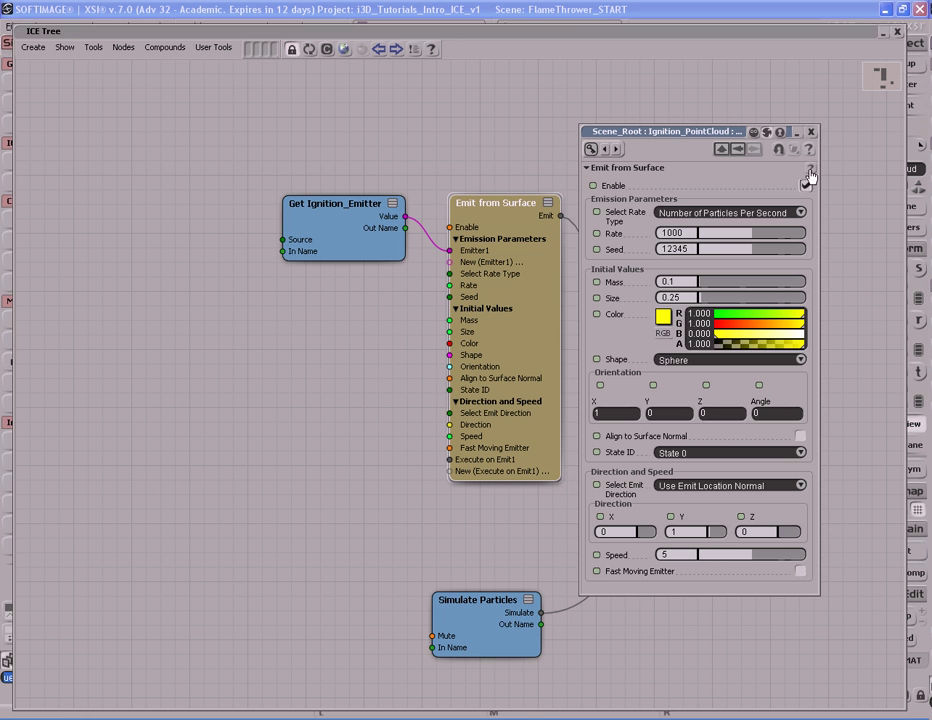
pyautogui.click(811, 133)
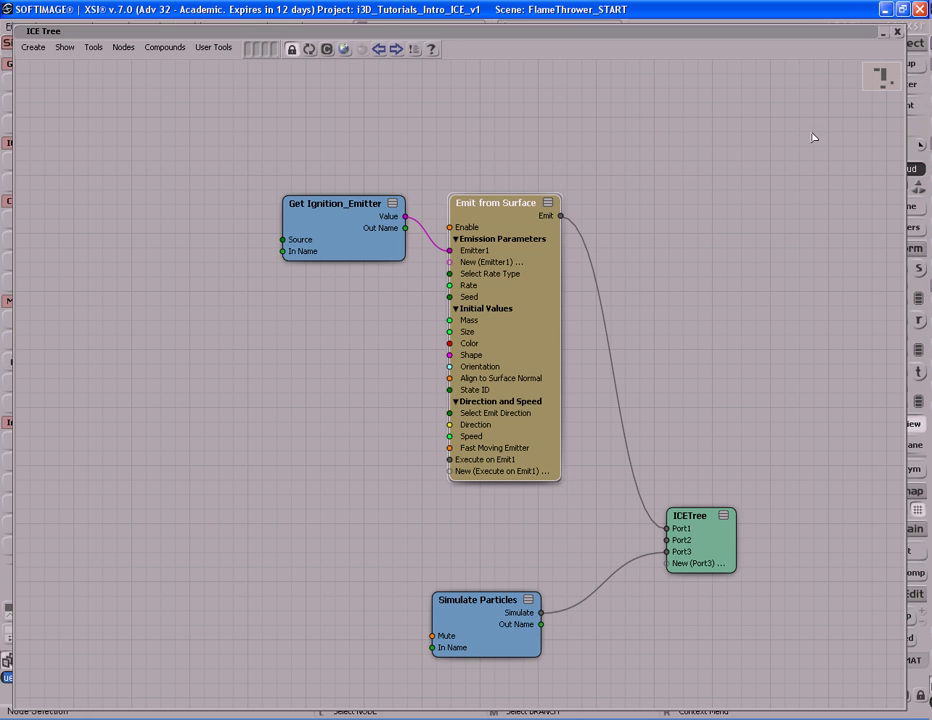
# Find the Set Particle Age Limit preset with the search "set" and add it to the ICE tree beside Emit from Surface.
pyautogui.click(640, 354)
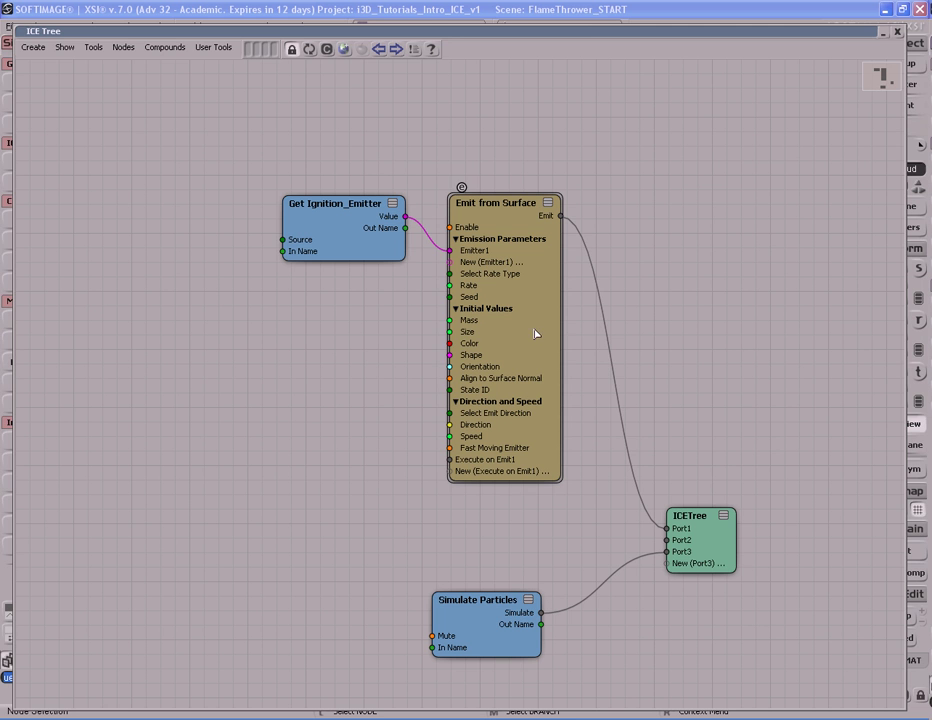
pyautogui.click(344, 49)
pyautogui.moveTo(363, 118); pyautogui.dragTo(331, 104)
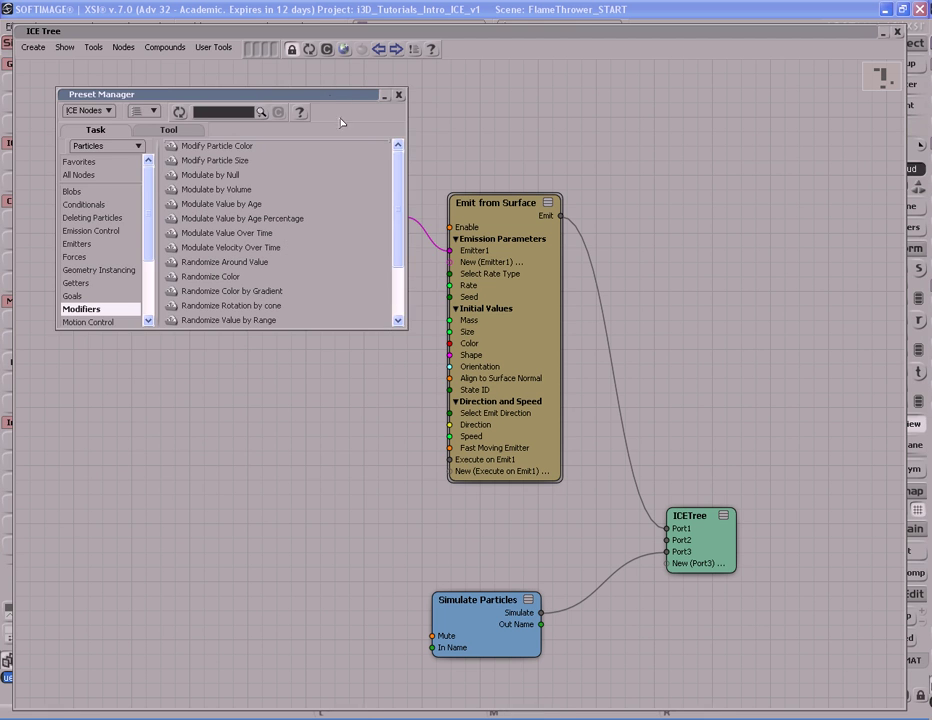
pyautogui.moveTo(406, 331); pyautogui.dragTo(413, 530)
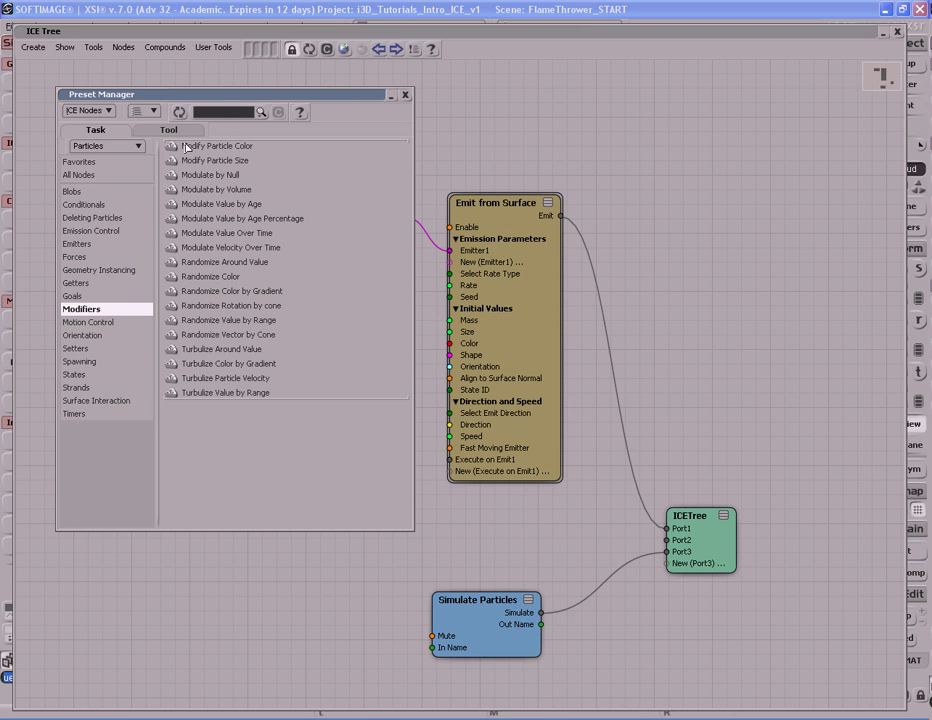
pyautogui.click(222, 112)
pyautogui.write('set')
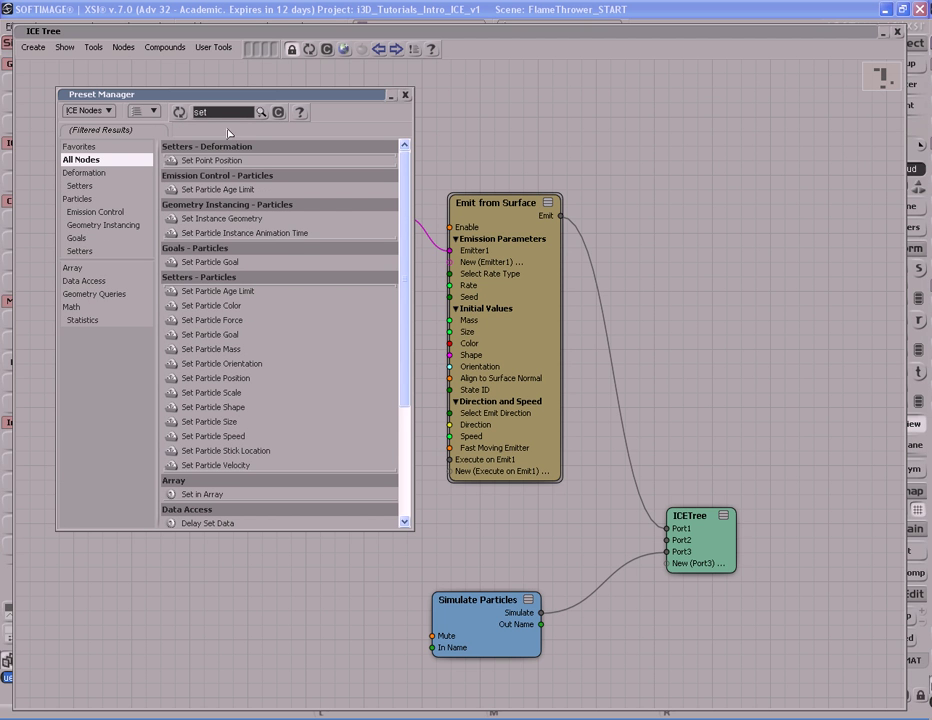
pyautogui.click(185, 190)
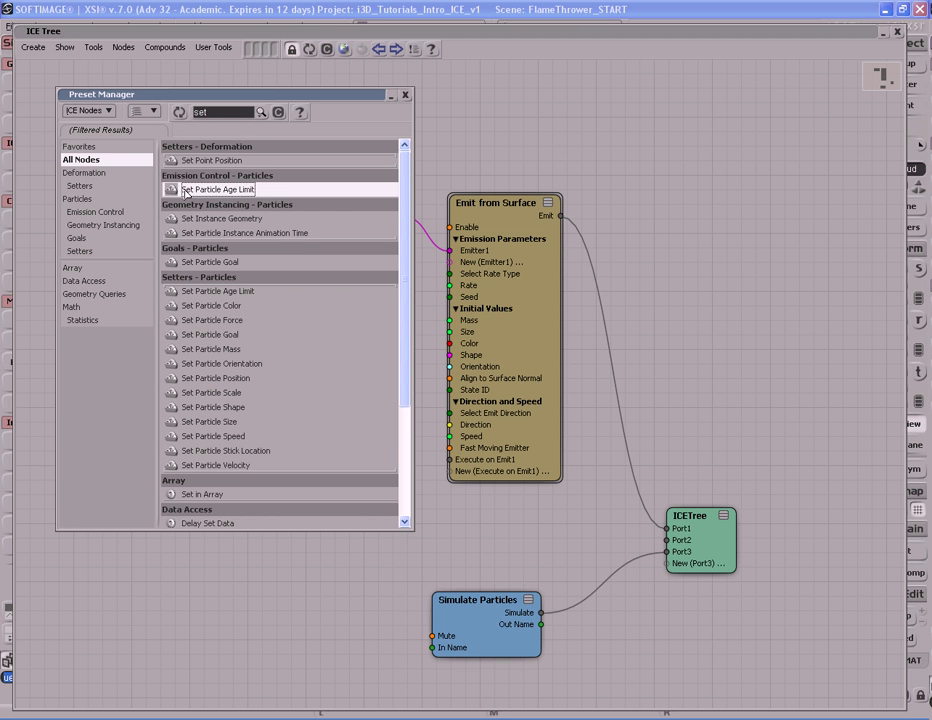
pyautogui.moveTo(185, 190); pyautogui.dragTo(264, 431)
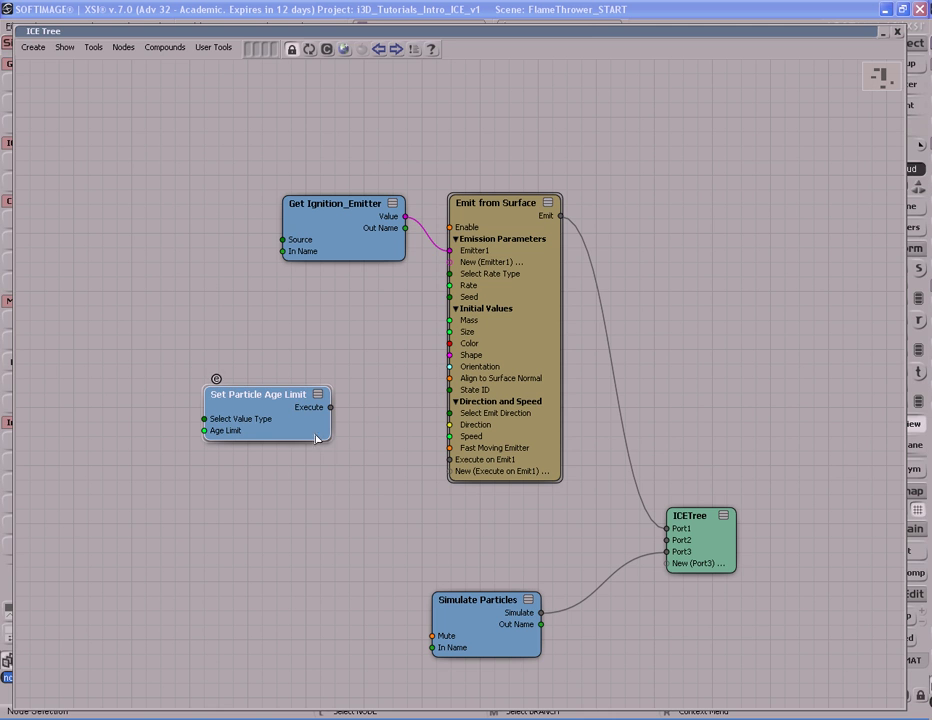
# Connect Set Particle Age Limit to Emit from Surface's Execute on Emit1 port and set its age limit to 0.75 seconds.
pyautogui.moveTo(331, 408)
pyautogui.mouseDown()
pyautogui.moveTo(412, 389)
pyautogui.moveTo(410, 437)
pyautogui.moveTo(452, 460)
pyautogui.moveTo(501, 461)
pyautogui.mouseUp()
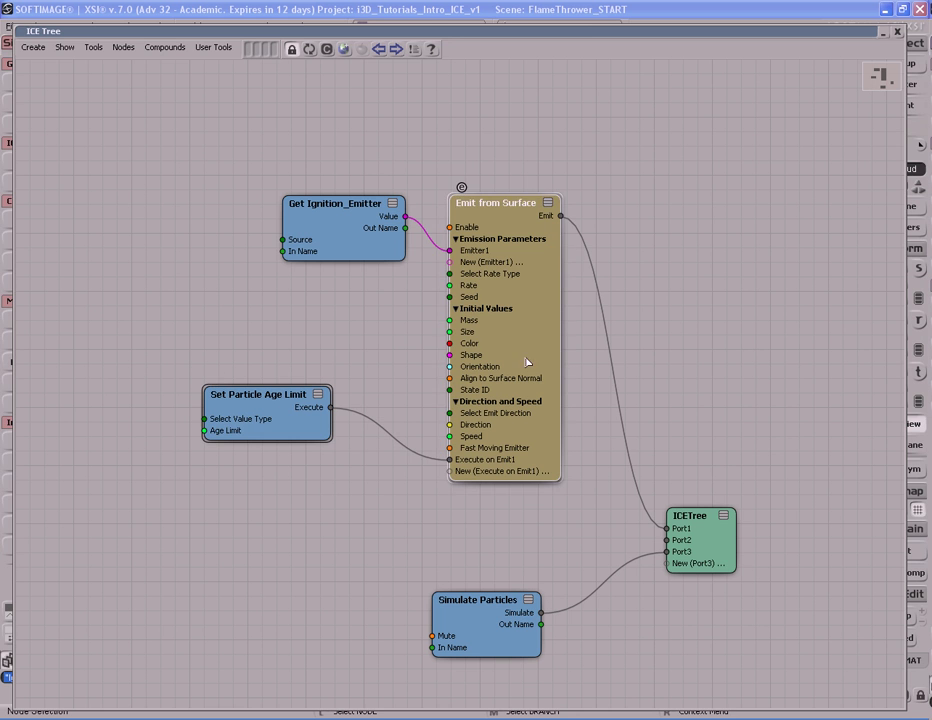
pyautogui.moveTo(311, 424); pyautogui.dragTo(354, 462)
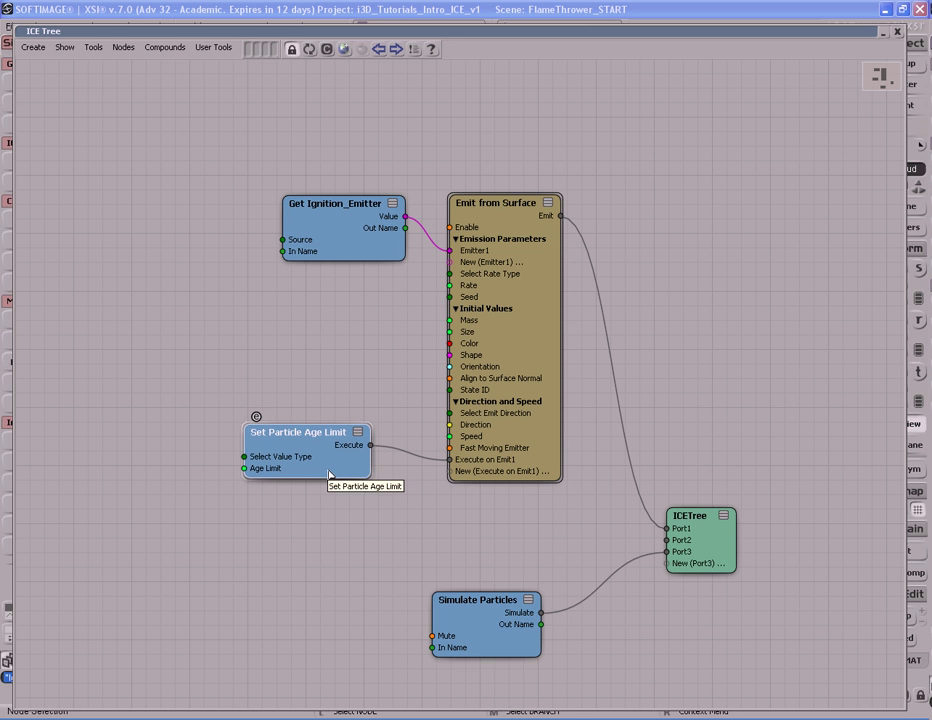
pyautogui.doubleClick(330, 474)
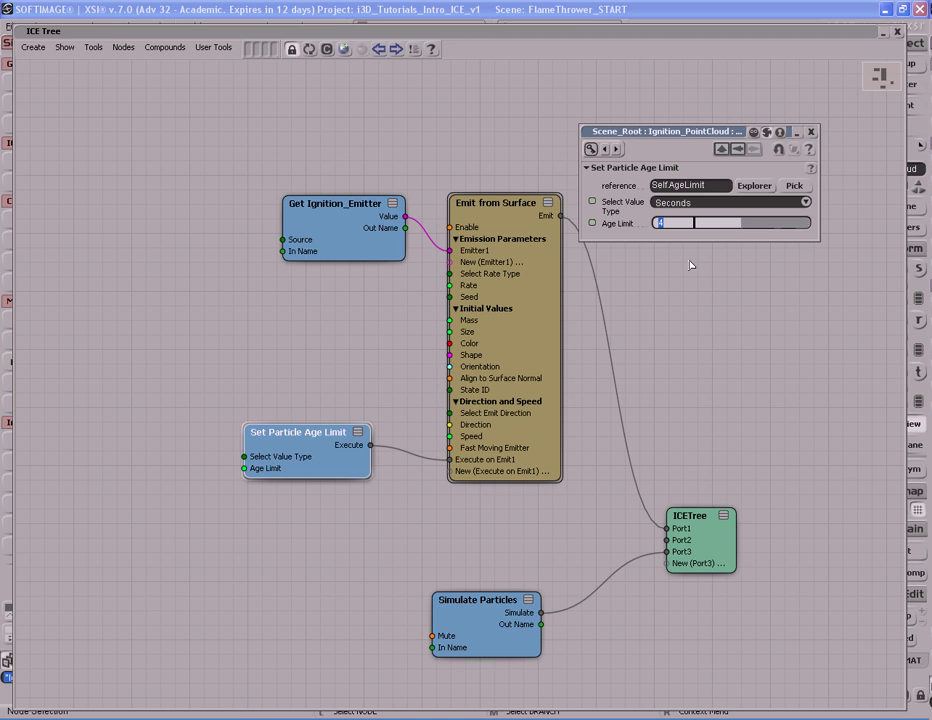
pyautogui.write('0.75')
pyautogui.press('Return')
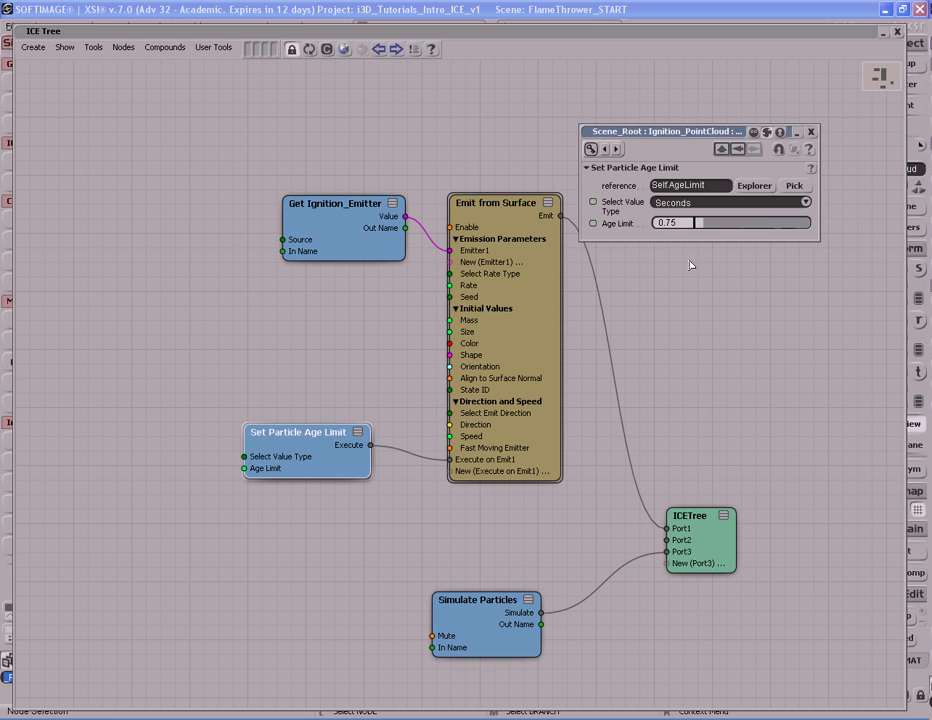
pyautogui.click(811, 131)
# Collapse the ICE tree and play the simulation from the first frame to about frame 158 to check the particles' lifetime.
pyautogui.click(625, 36)
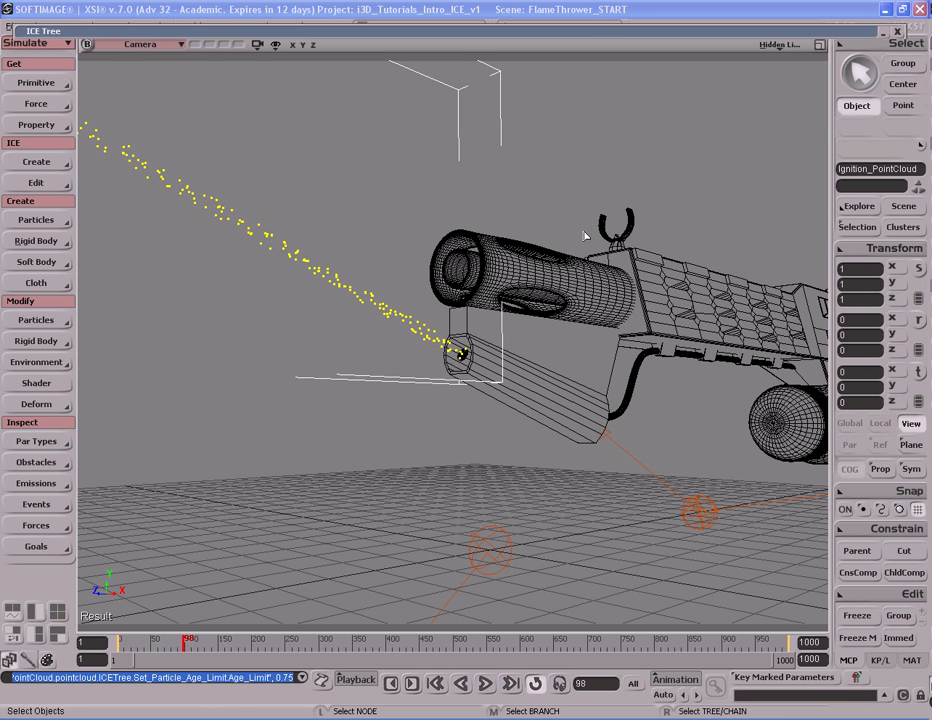
pyautogui.hotkey('shift', ',')
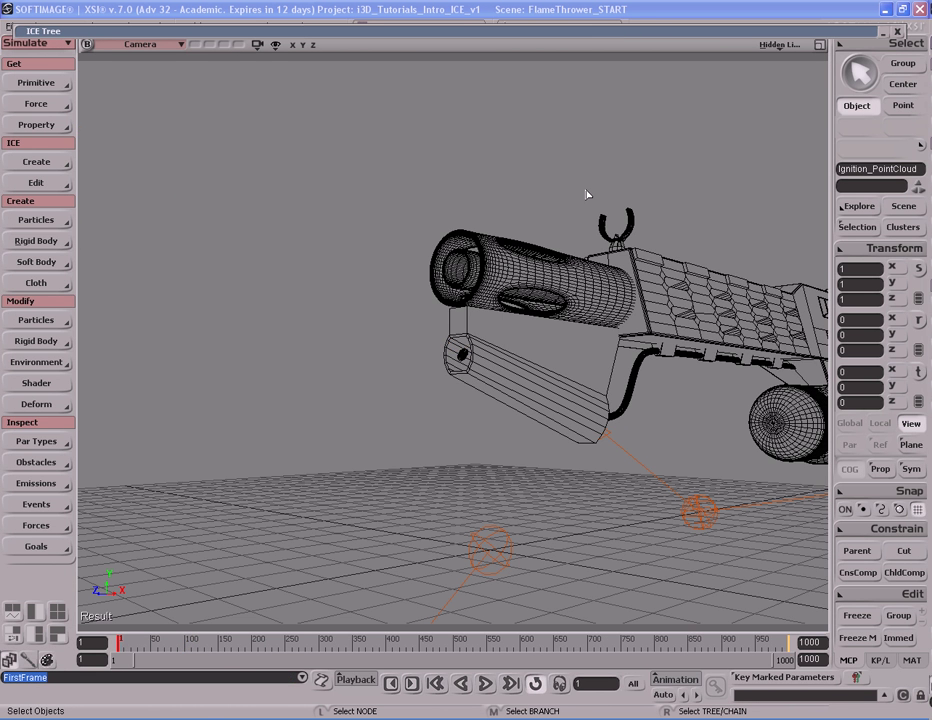
pyautogui.press('F10')
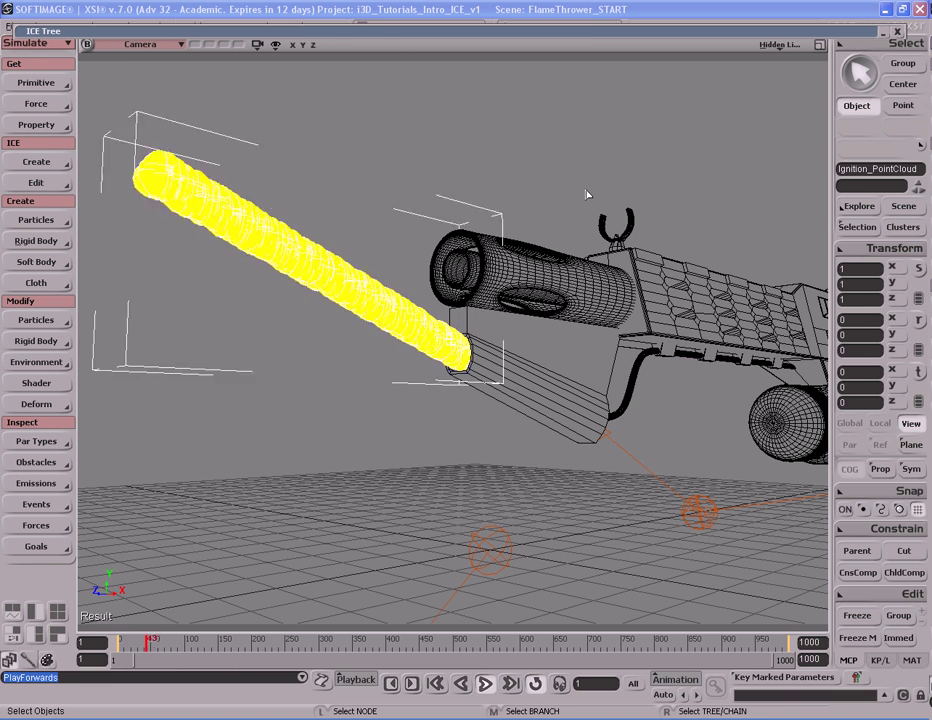
pyautogui.press('Escape')
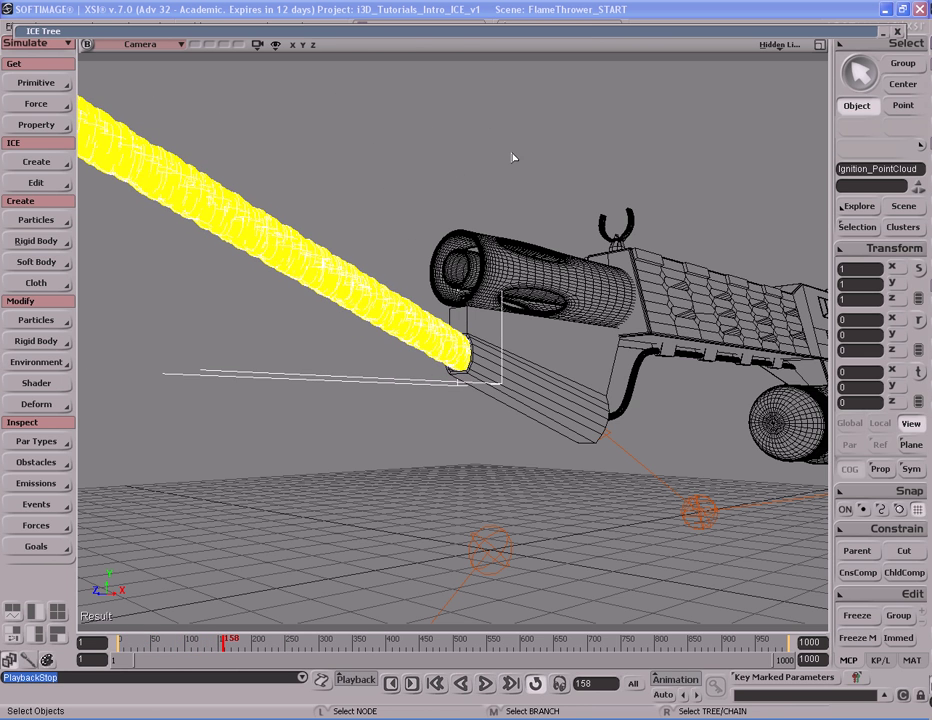
# Find the Delete Particle at Age Limit preset with the search "delete" and add it near the Simulate Particles node.
pyautogui.click(364, 30)
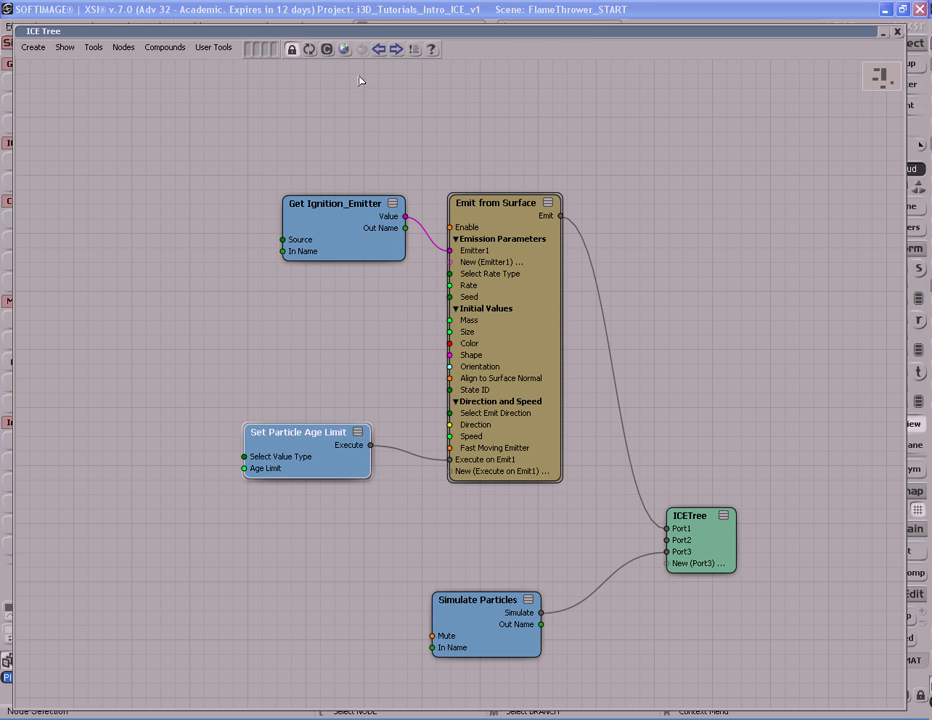
pyautogui.click(345, 50)
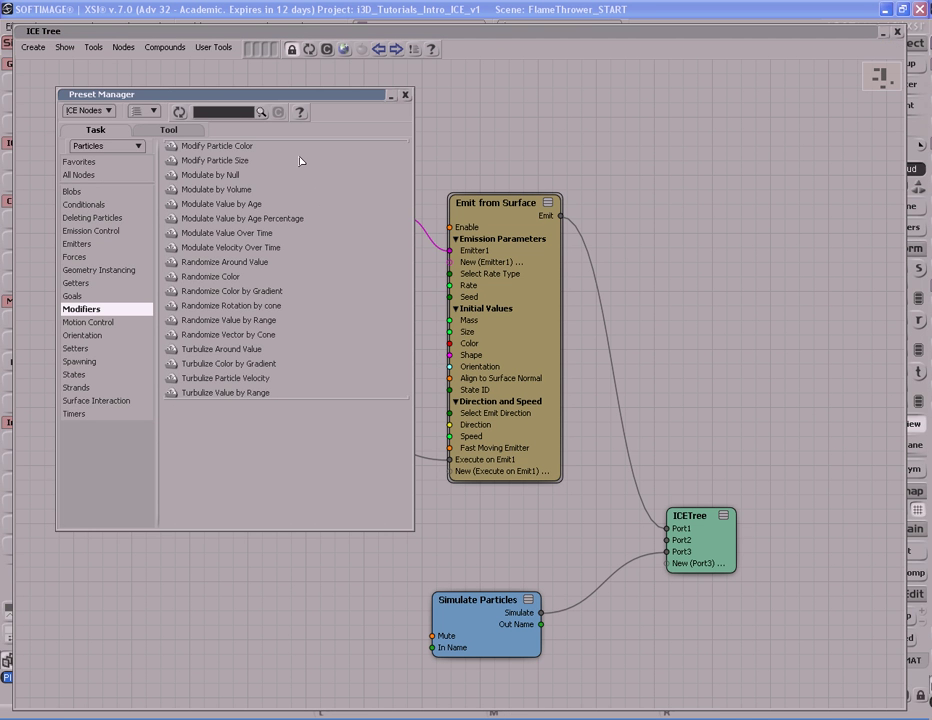
pyautogui.write('d')
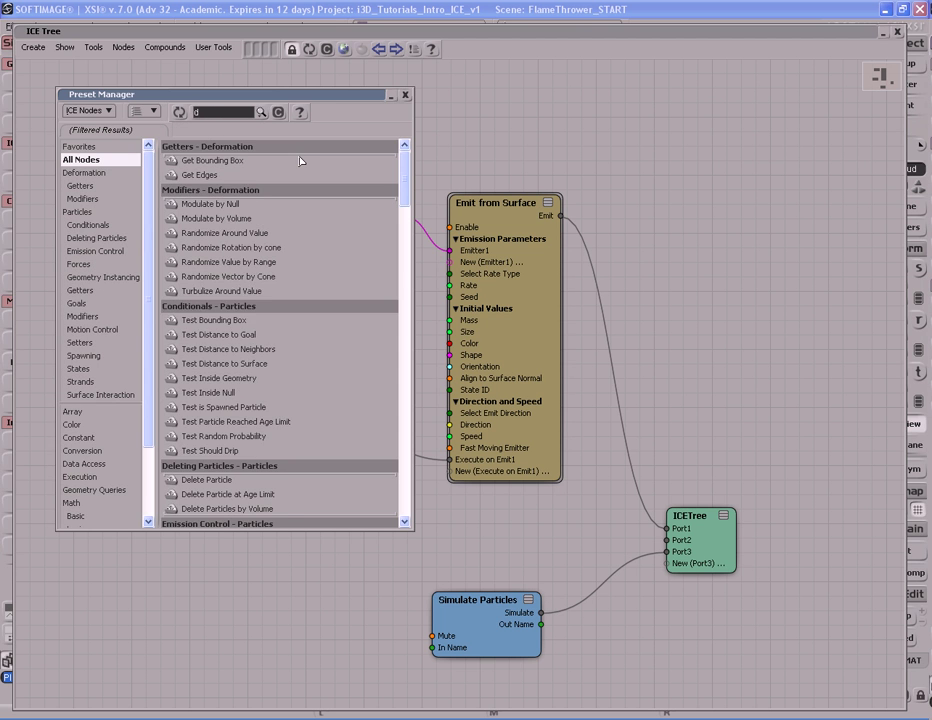
pyautogui.write('elete')
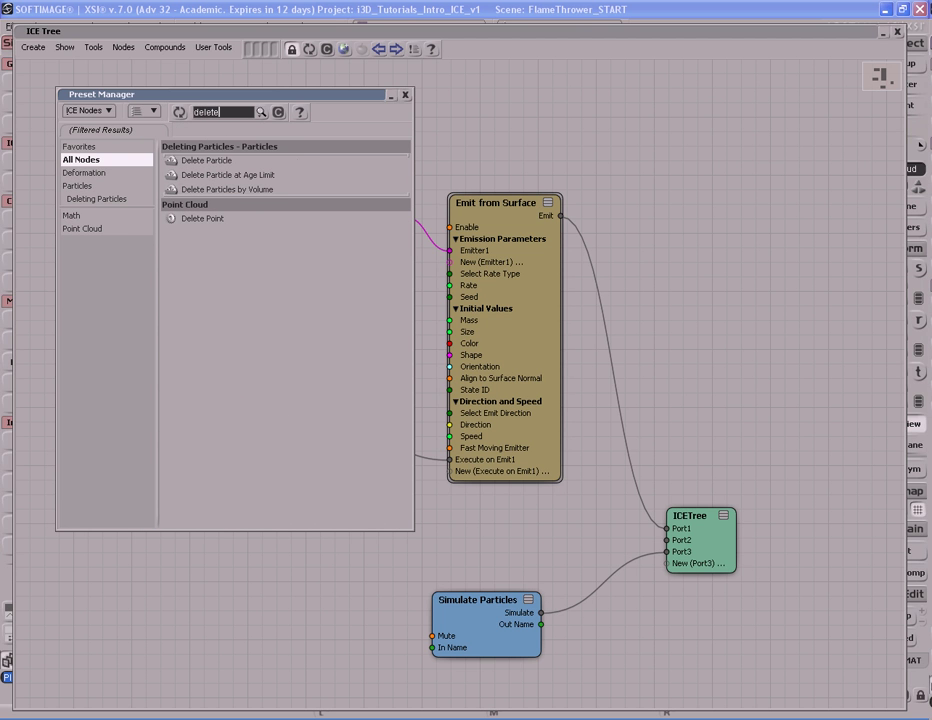
pyautogui.click(208, 177)
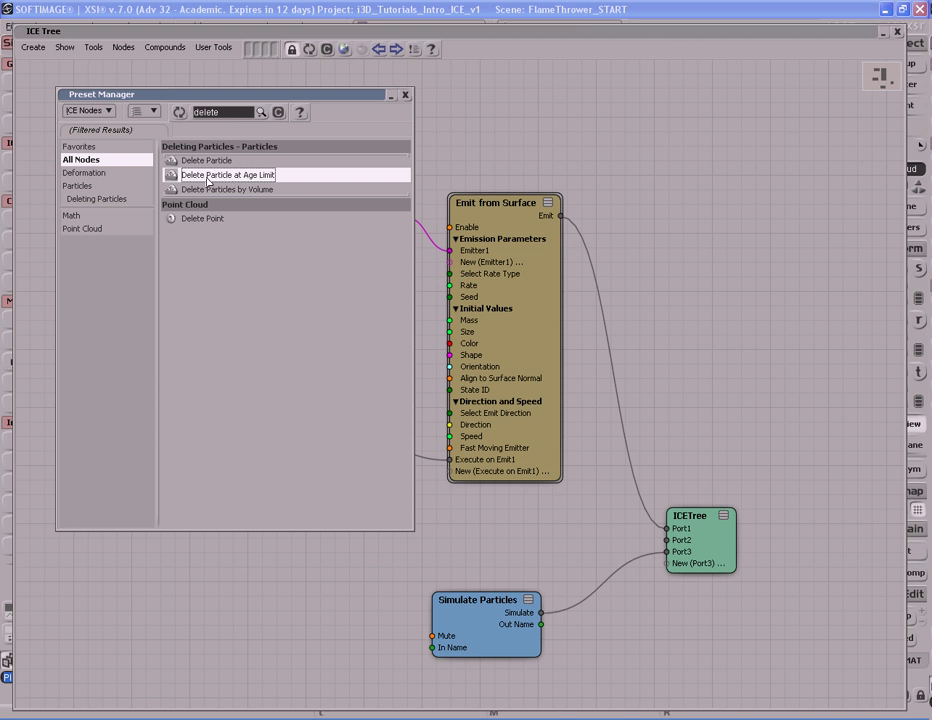
pyautogui.moveTo(226, 178); pyautogui.dragTo(660, 256)
pyautogui.click(405, 95)
pyautogui.moveTo(735, 273); pyautogui.dragTo(362, 578)
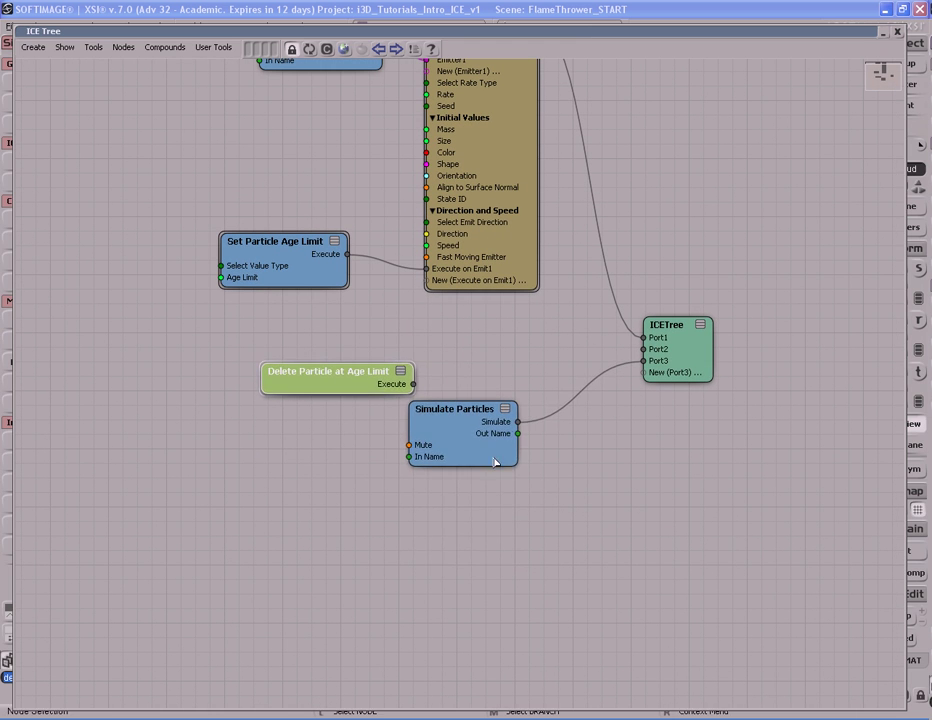
# Connect Delete Particle at Age Limit to the ICETree node's Port2 and space it apart from Simulate Particles.
pyautogui.moveTo(494, 461); pyautogui.dragTo(496, 562)
pyautogui.moveTo(337, 384); pyautogui.dragTo(343, 441)
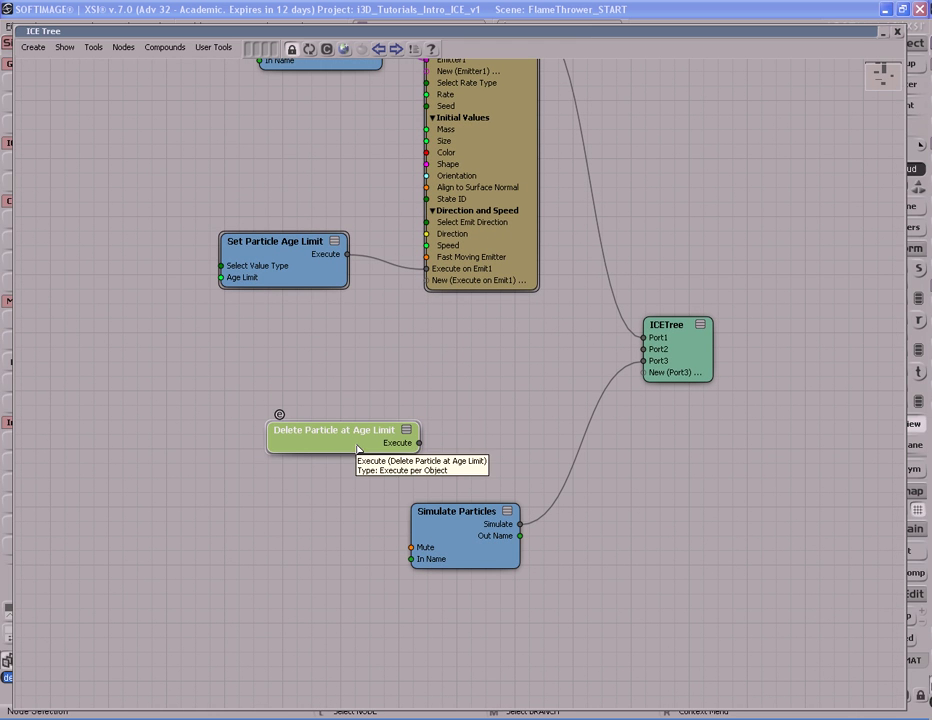
pyautogui.moveTo(419, 443); pyautogui.dragTo(686, 349)
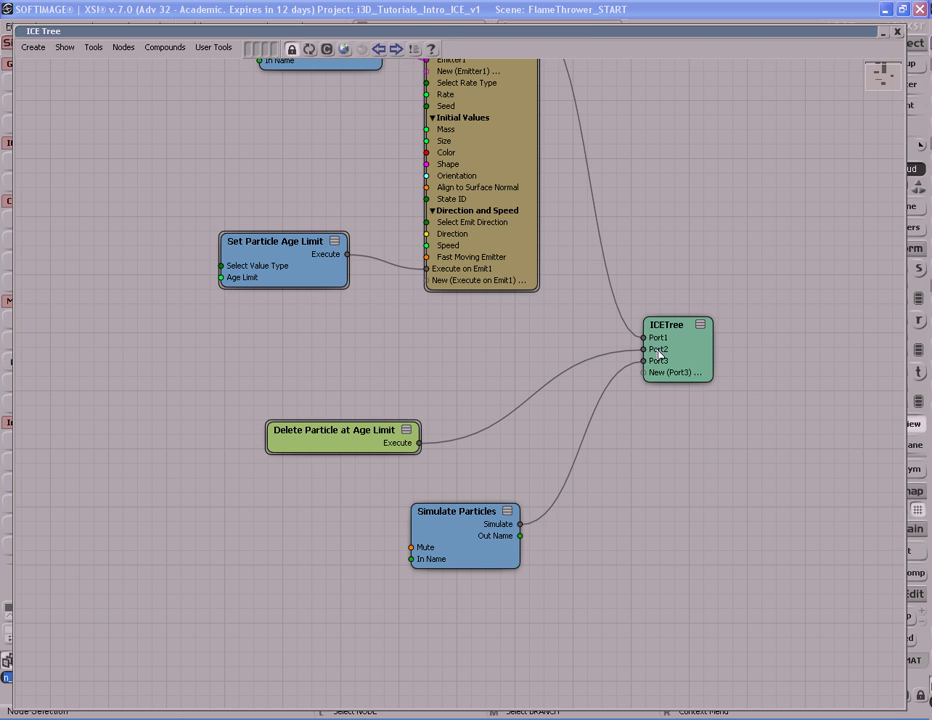
pyautogui.moveTo(474, 565); pyautogui.dragTo(430, 610)
pyautogui.moveTo(366, 440); pyautogui.dragTo(366, 454)
# Replay the simulation from the first frame to about frame 398 and examine where the particle stream ends.
pyautogui.doubleClick(580, 34)
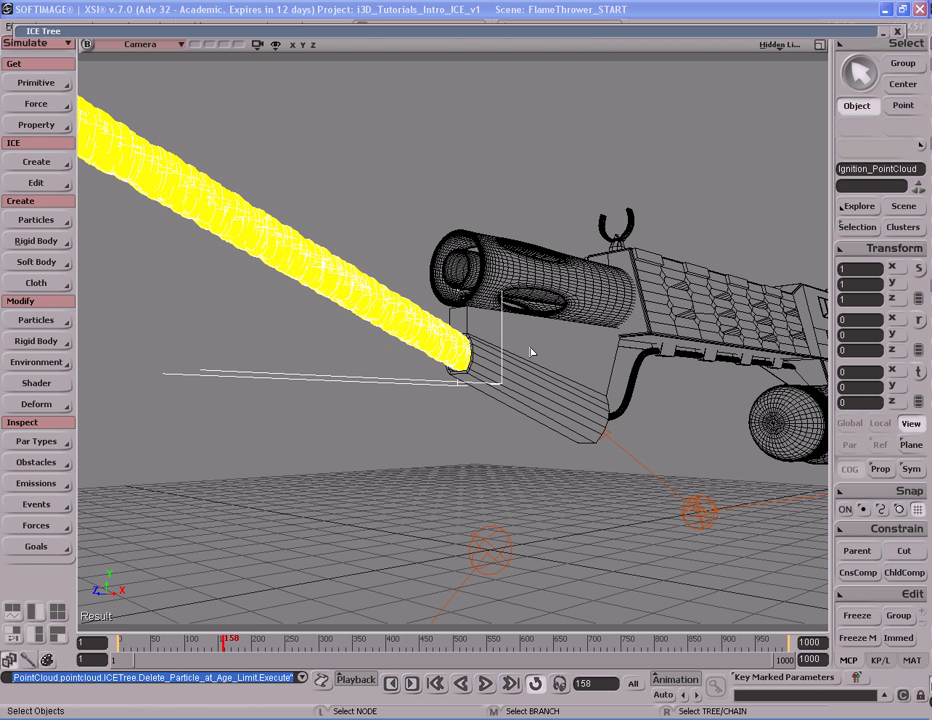
pyautogui.press('Home')
pyautogui.press('Up')
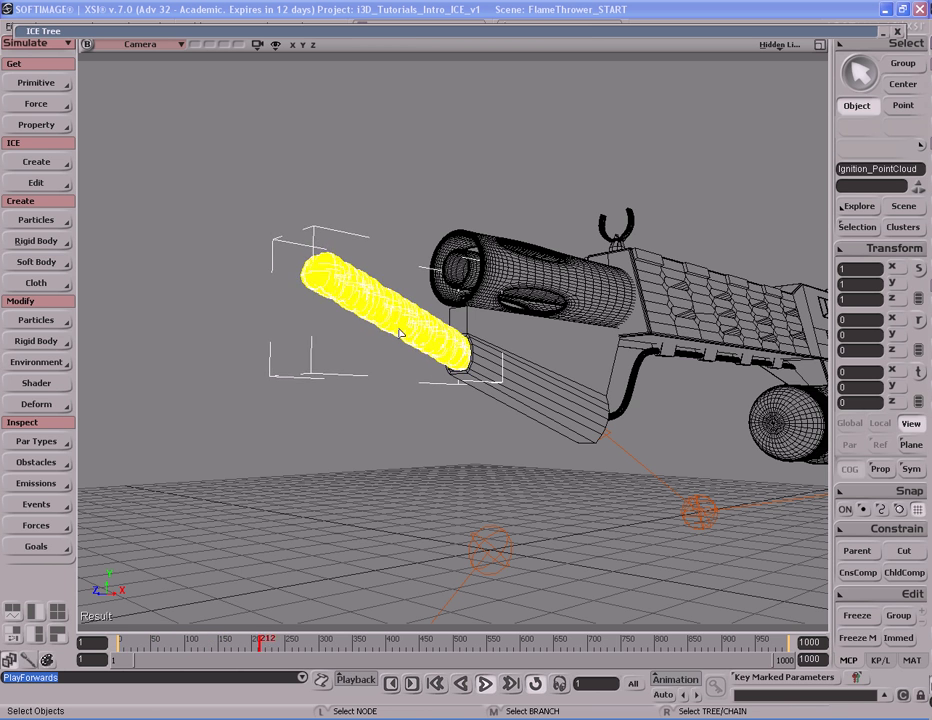
pyautogui.press('Escape')
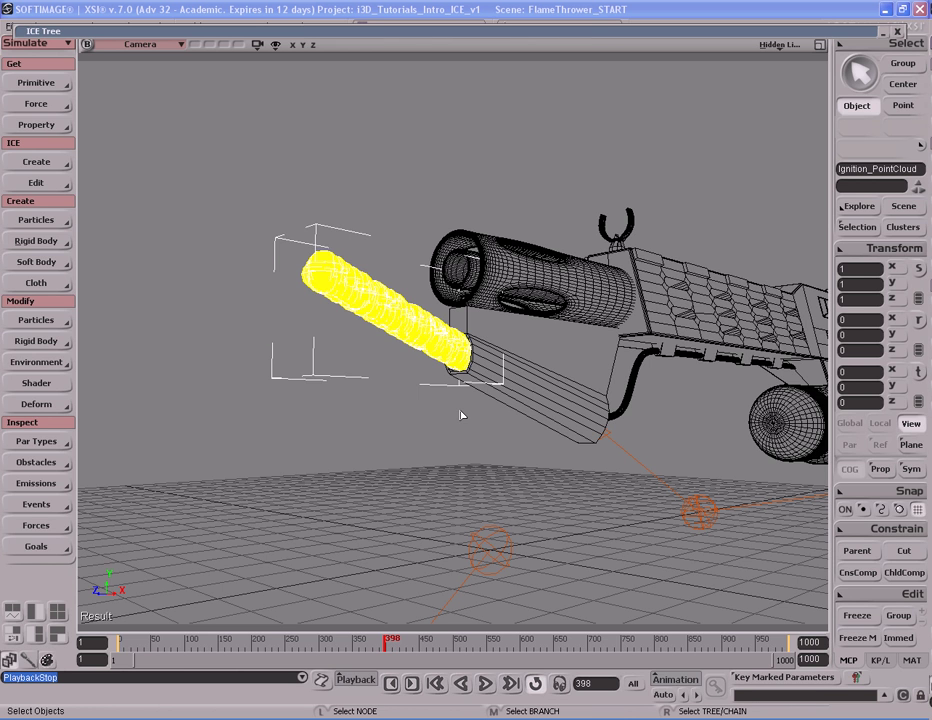
# Restore the ICE tree and review the Emit from Surface node's colour and other emission settings.
pyautogui.doubleClick(530, 35)
pyautogui.moveTo(572, 319); pyautogui.dragTo(576, 380)
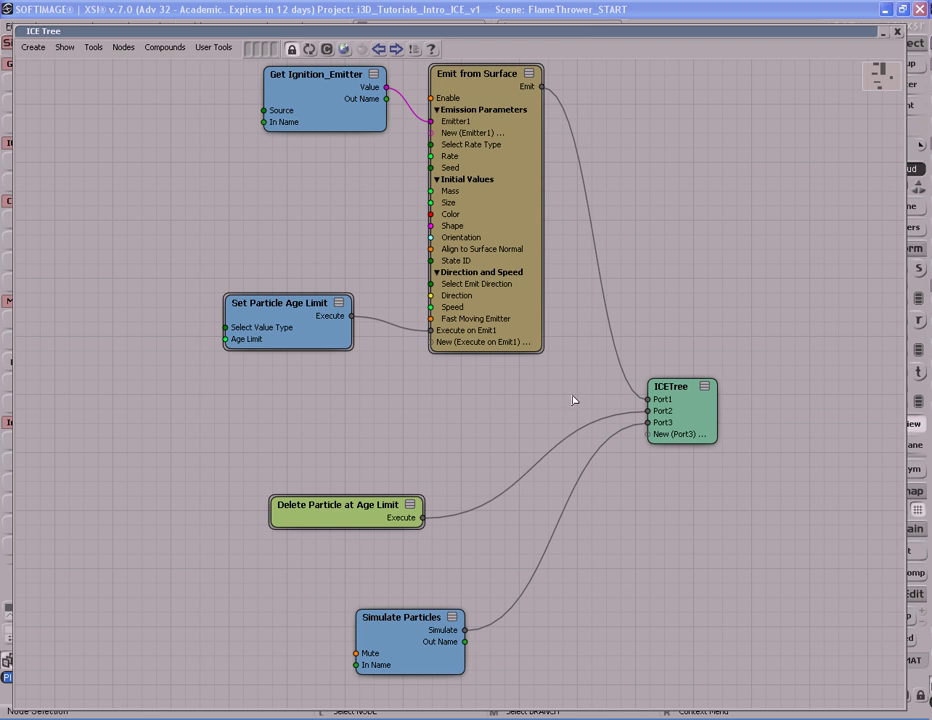
pyautogui.doubleClick(516, 210)
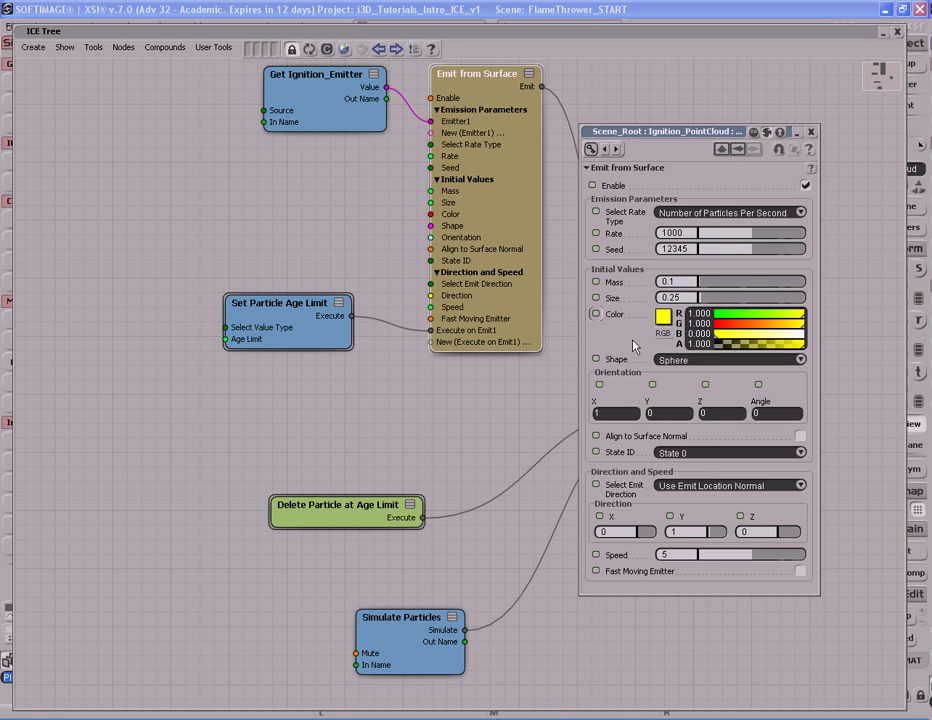
pyautogui.click(811, 132)
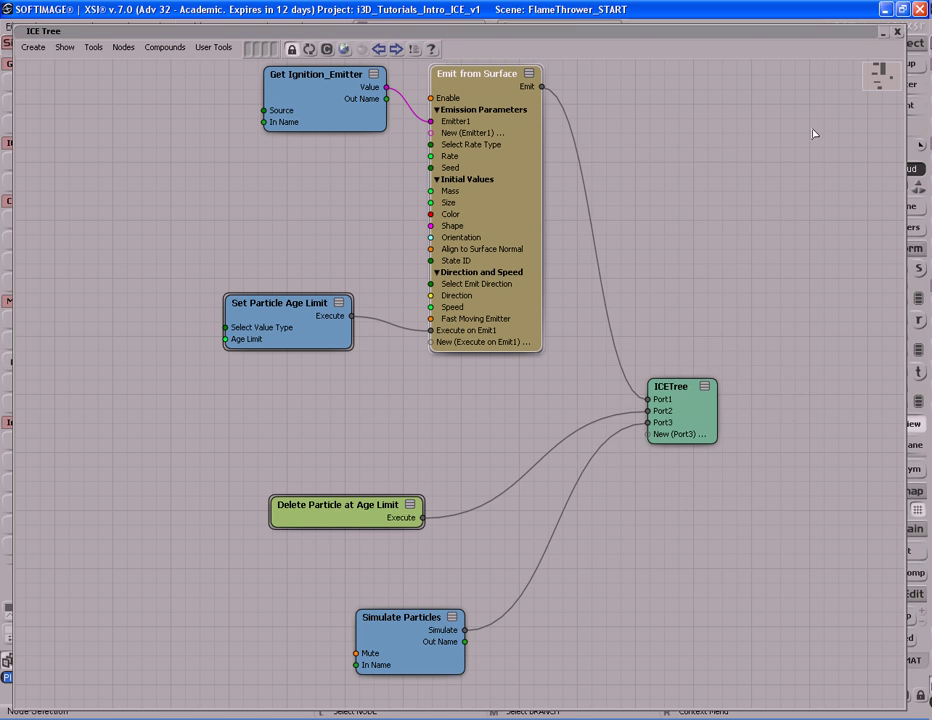
# Find the Modify Particle Size preset with the search "modify" and add it just above the Delete Particle at Age Limit node.
pyautogui.click(251, 47)
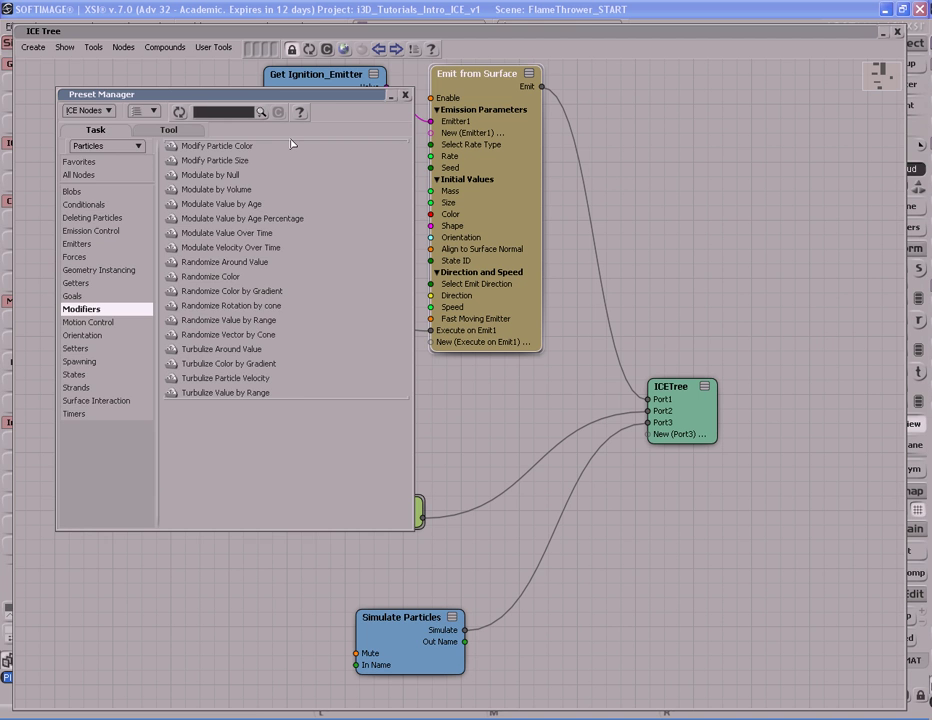
pyautogui.write('modify')
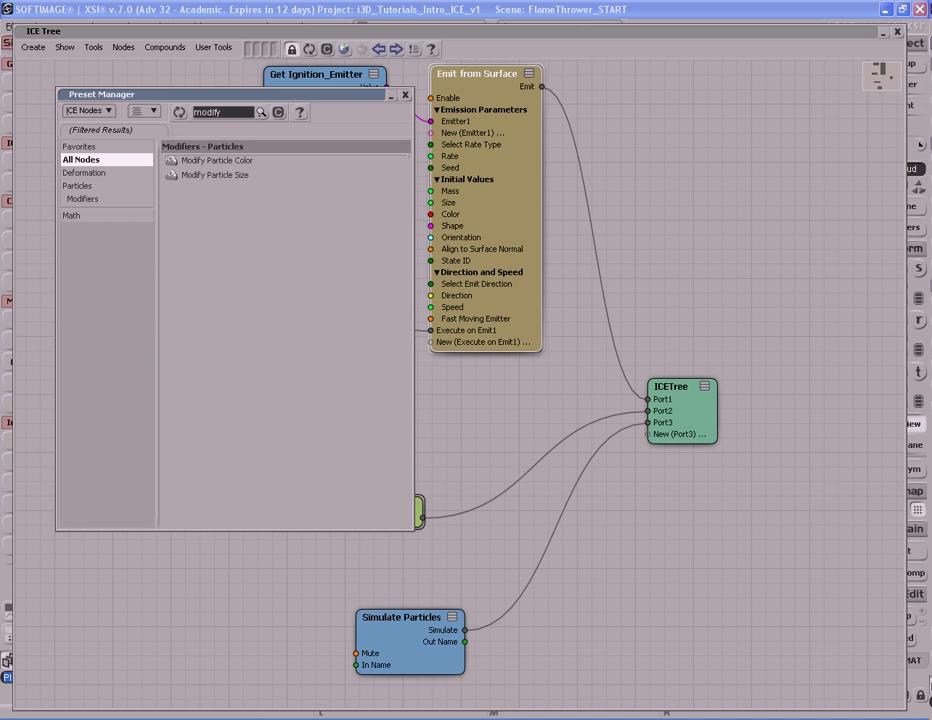
pyautogui.click(192, 178)
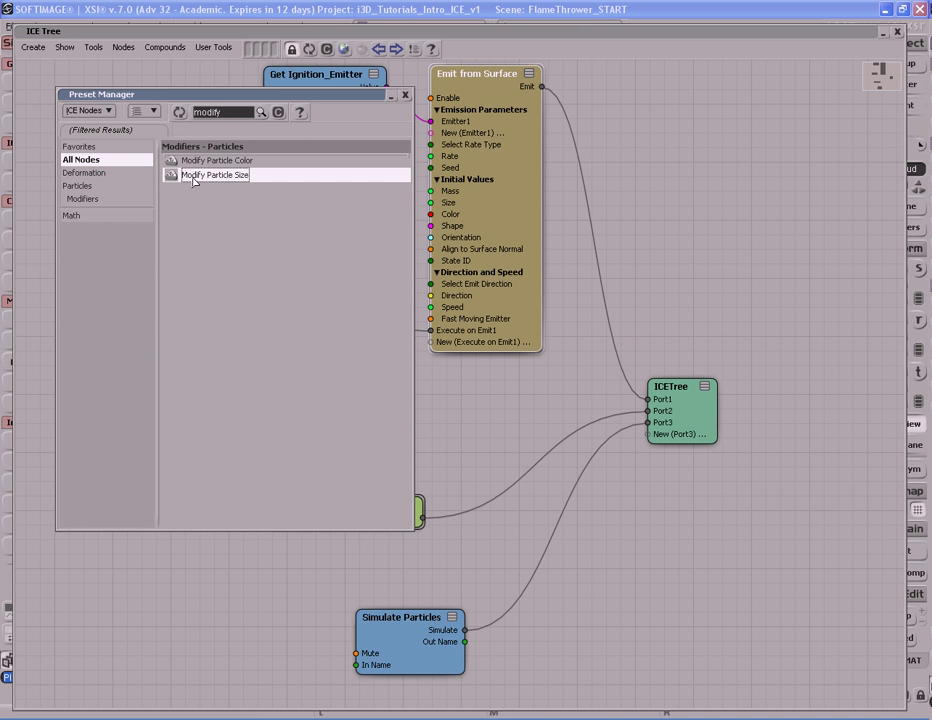
pyautogui.moveTo(220, 179); pyautogui.dragTo(490, 402)
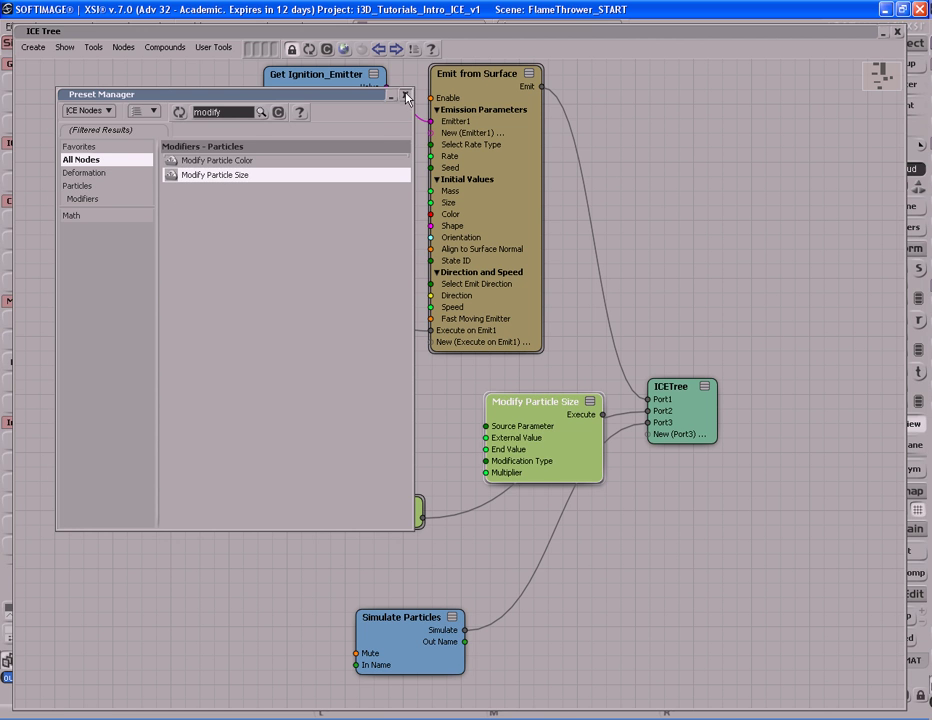
pyautogui.click(406, 96)
pyautogui.moveTo(563, 453); pyautogui.dragTo(390, 444)
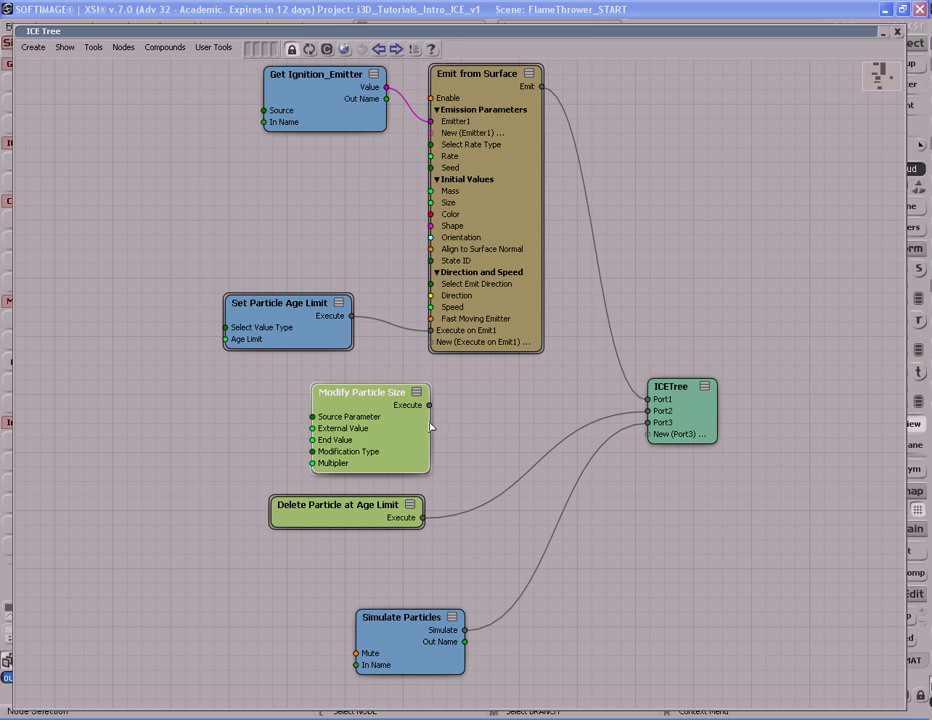
# Insert a port before the ICETree node's Port2 and connect Modify Particle Size's Execute output to the new port.
pyautogui.click(669, 417)
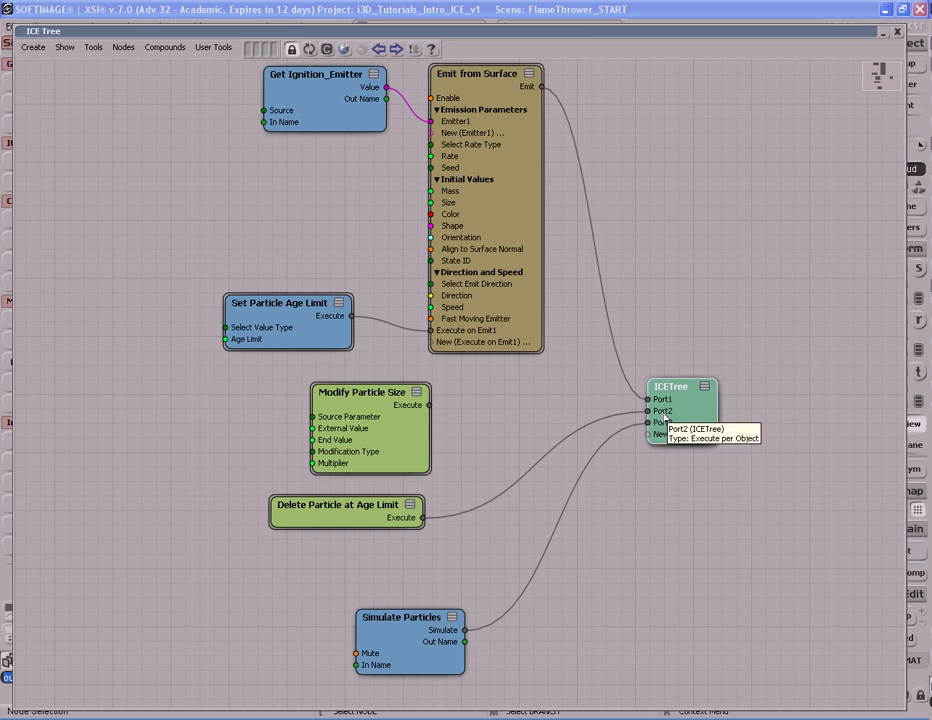
pyautogui.rightClick(665, 416)
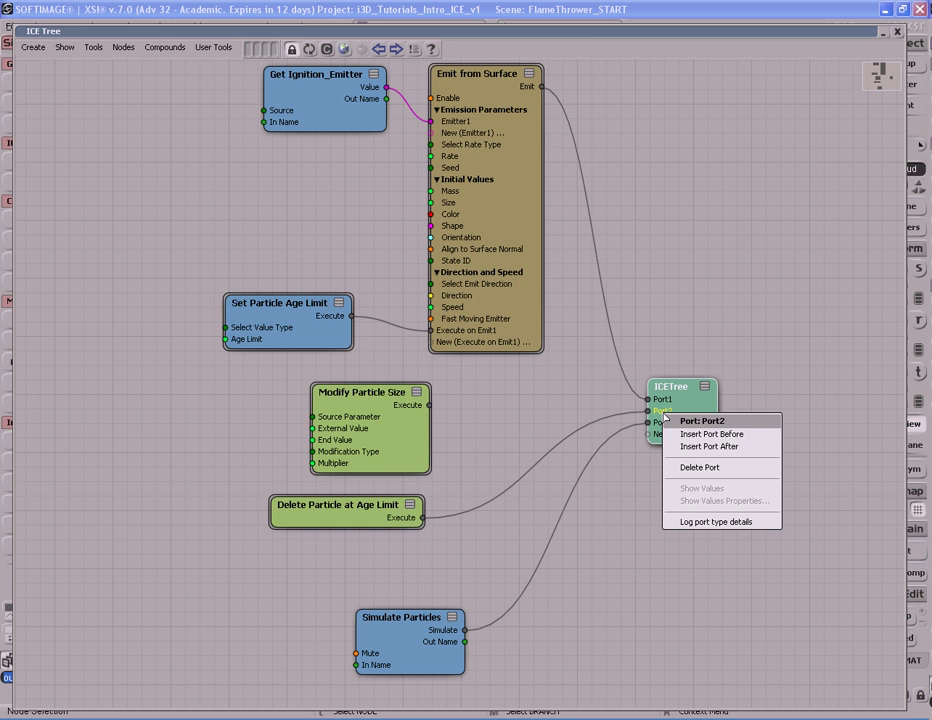
pyautogui.click(727, 435)
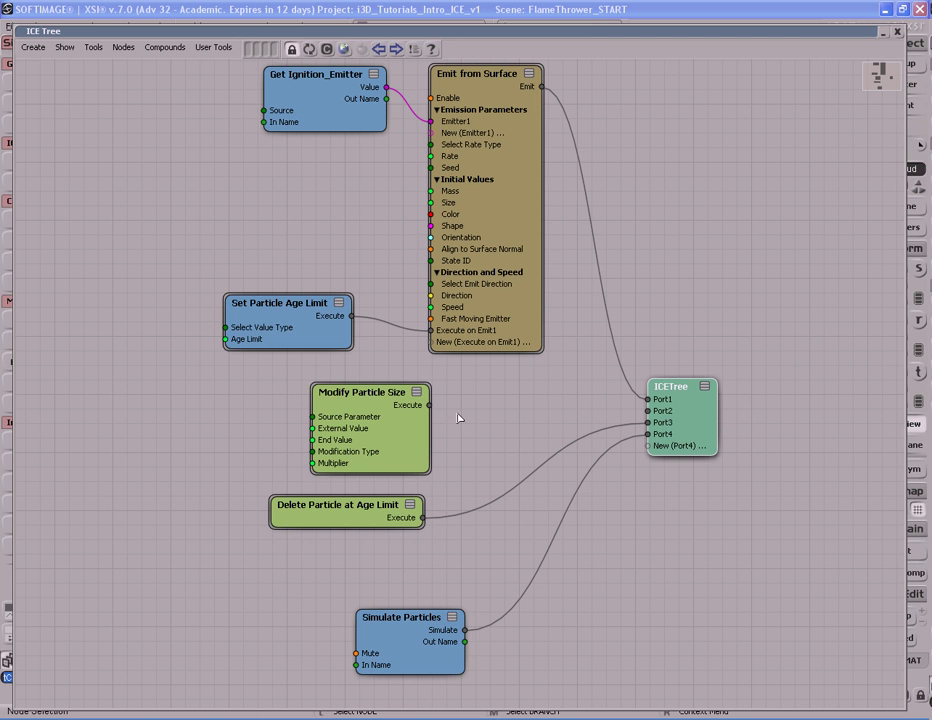
pyautogui.moveTo(430, 406); pyautogui.dragTo(648, 410)
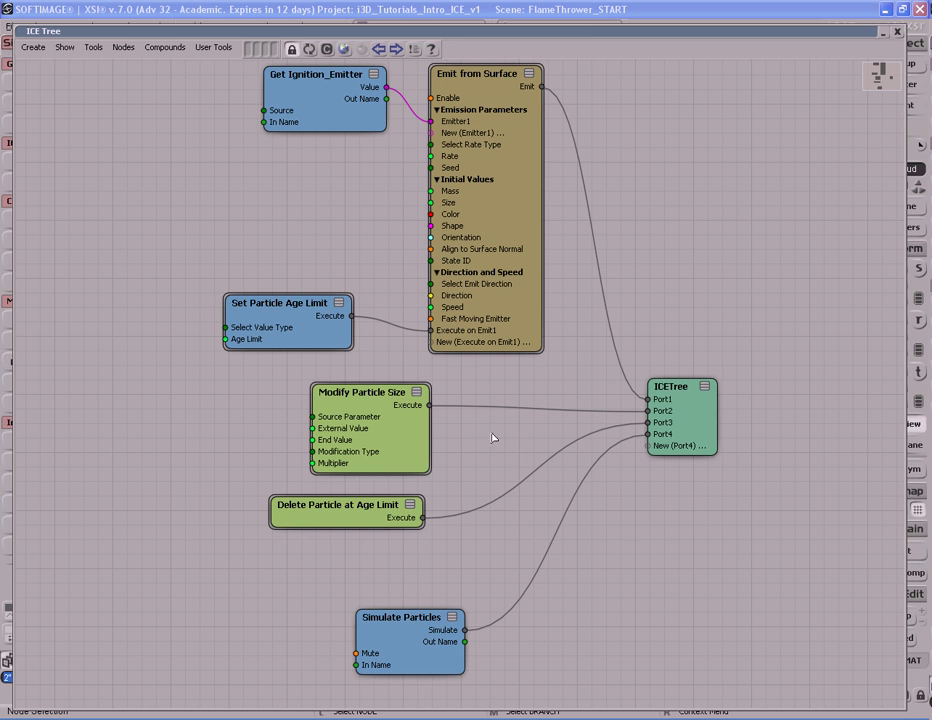
# Set the Modify Particle Size node's Source Parameter to Age Percentage.
pyautogui.doubleClick(399, 446)
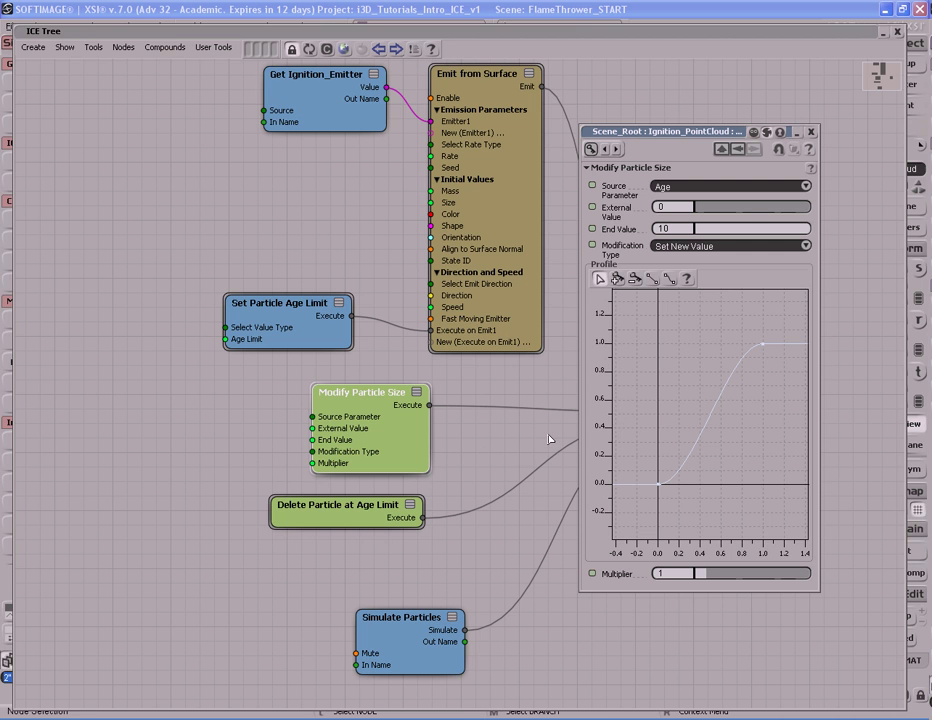
pyautogui.click(806, 188)
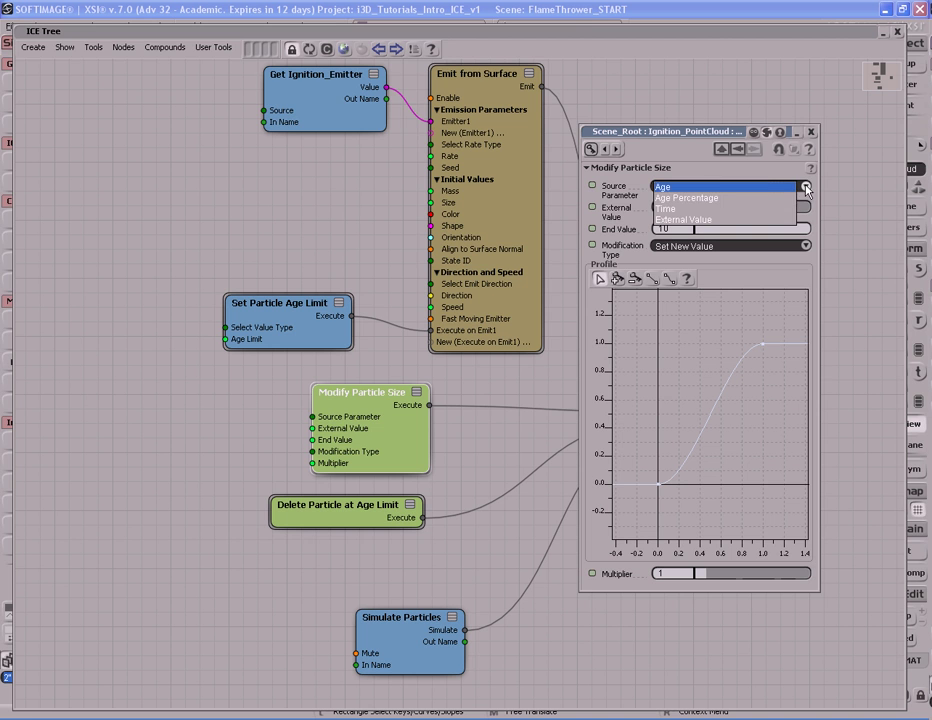
pyautogui.click(746, 199)
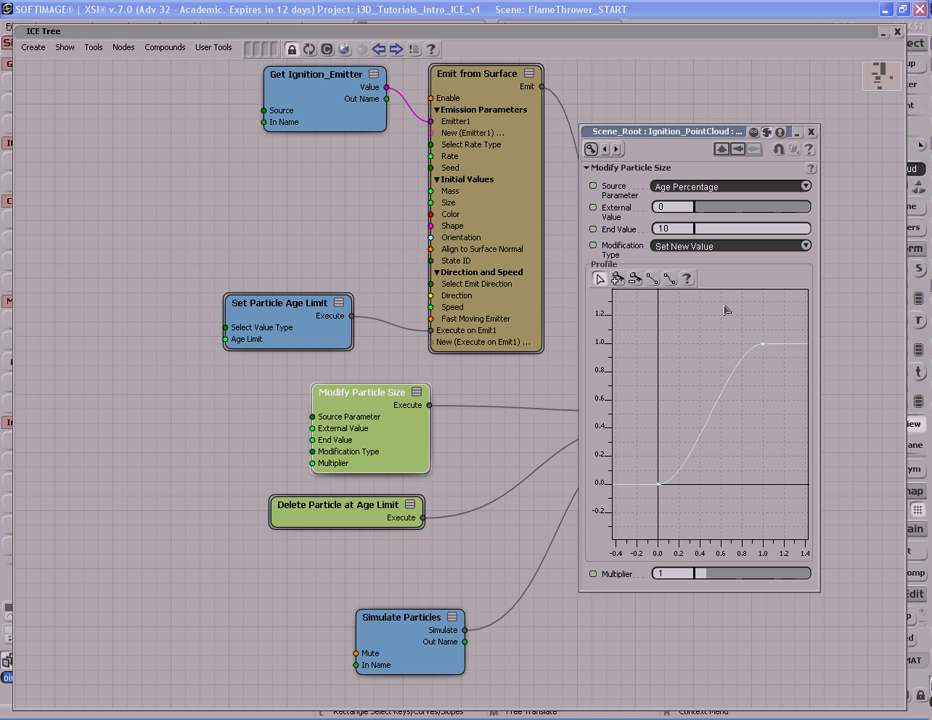
# Set the value of the size profile's first key, at frame 0, to 0.3 in its key properties.
pyautogui.moveTo(637, 466); pyautogui.dragTo(660, 499)
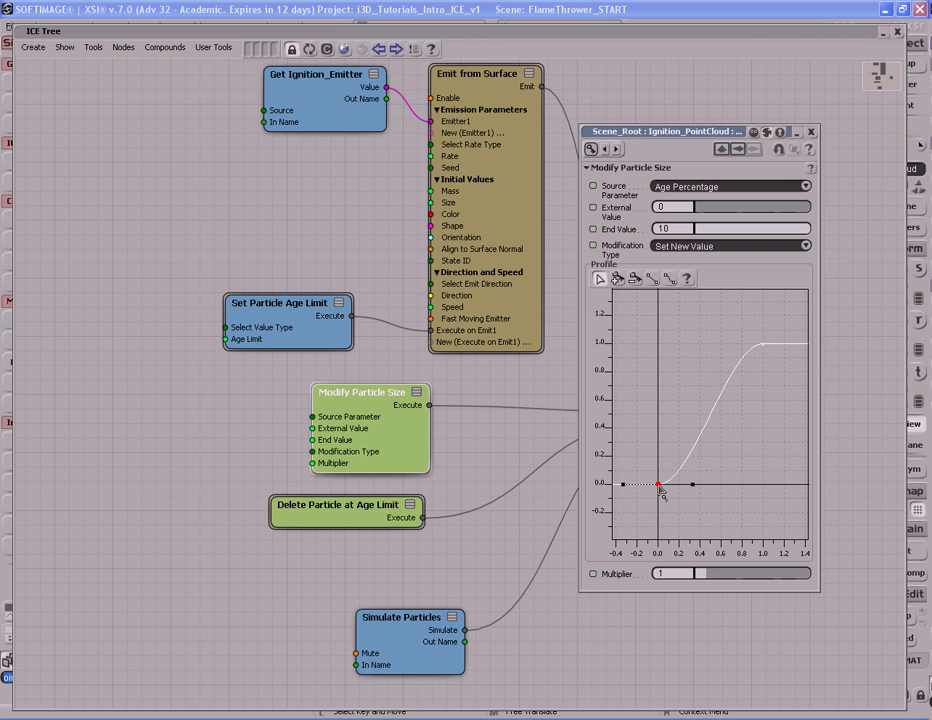
pyautogui.rightClick(661, 489)
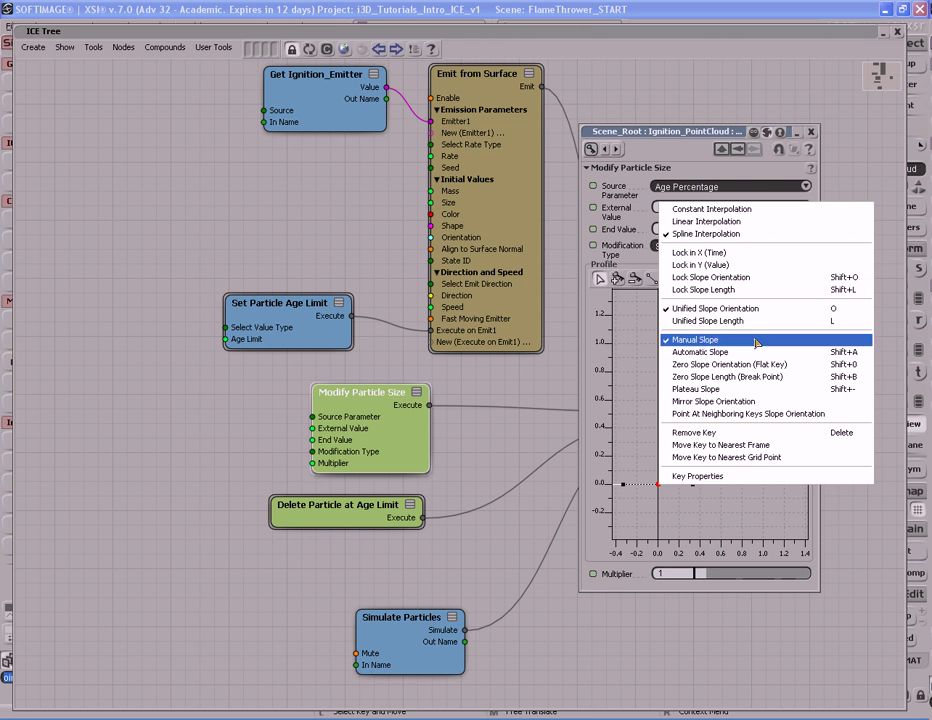
pyautogui.click(757, 478)
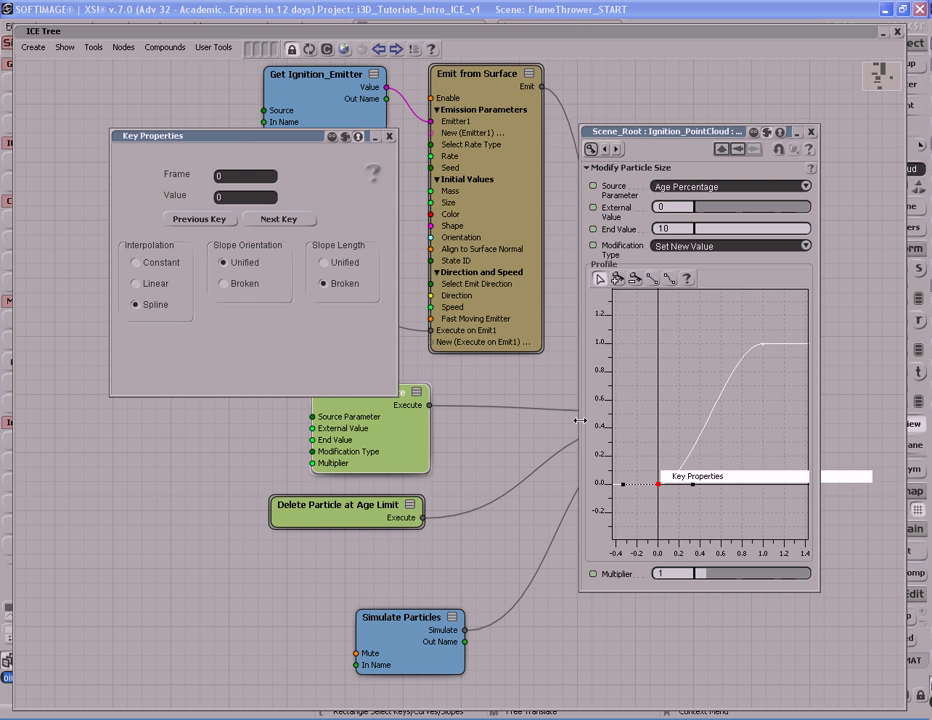
pyautogui.doubleClick(257, 199)
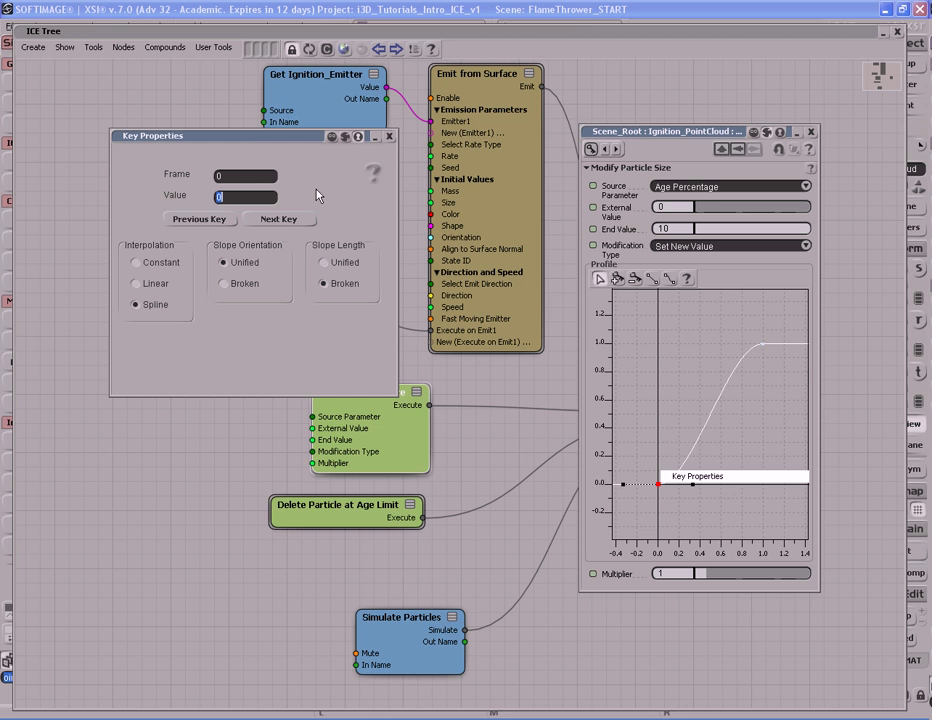
pyautogui.write('0.3')
pyautogui.press('Return')
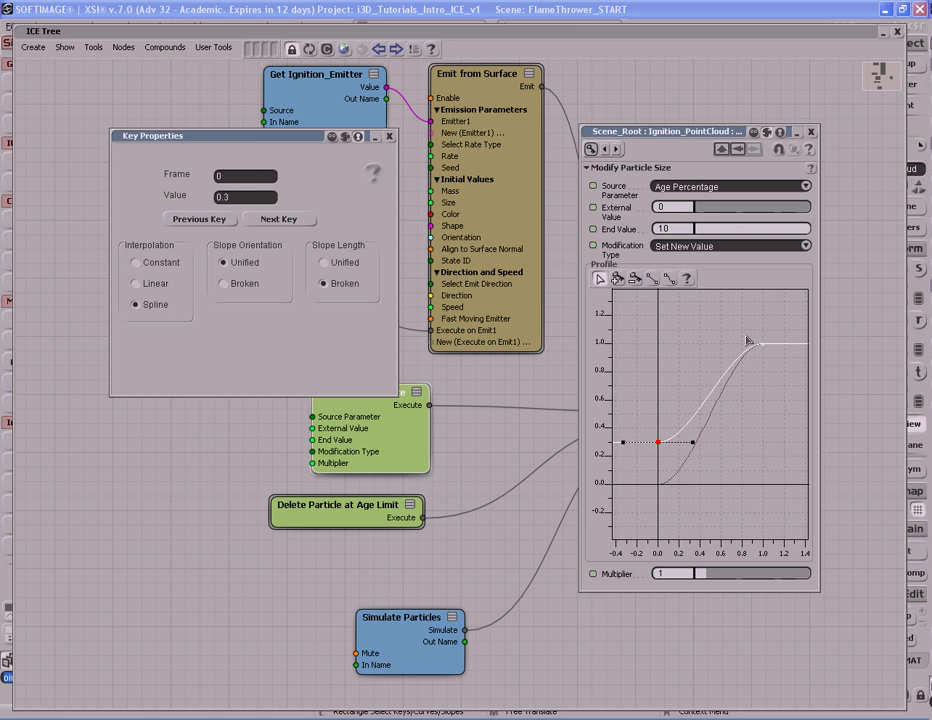
# Set the value of the size profile's last key to 0.1, fit the curve in the graph and close the node's properties.
pyautogui.click(281, 220)
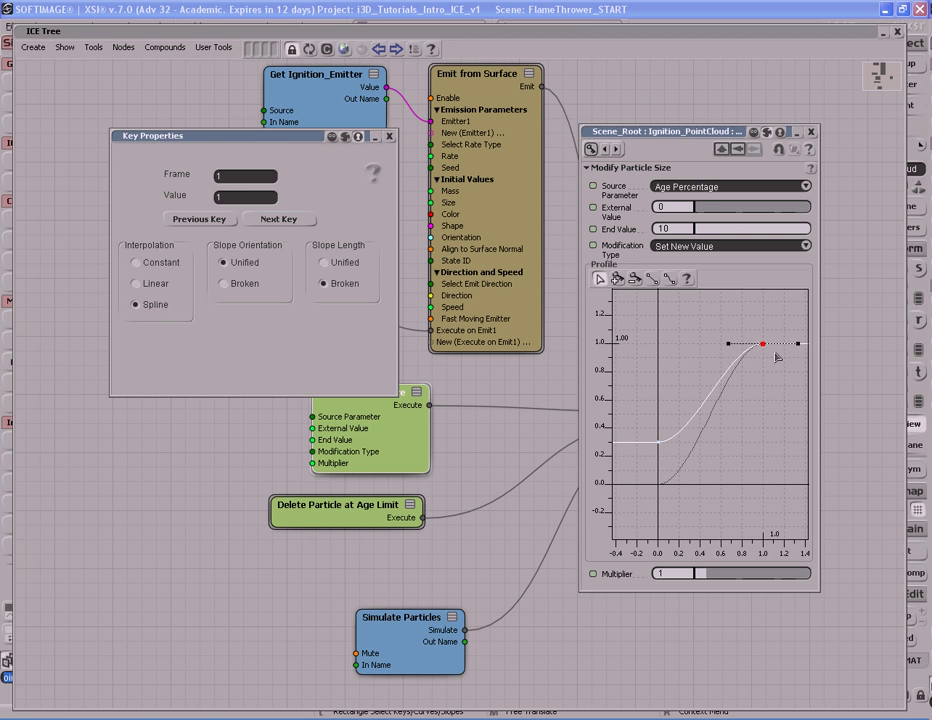
pyautogui.doubleClick(260, 198)
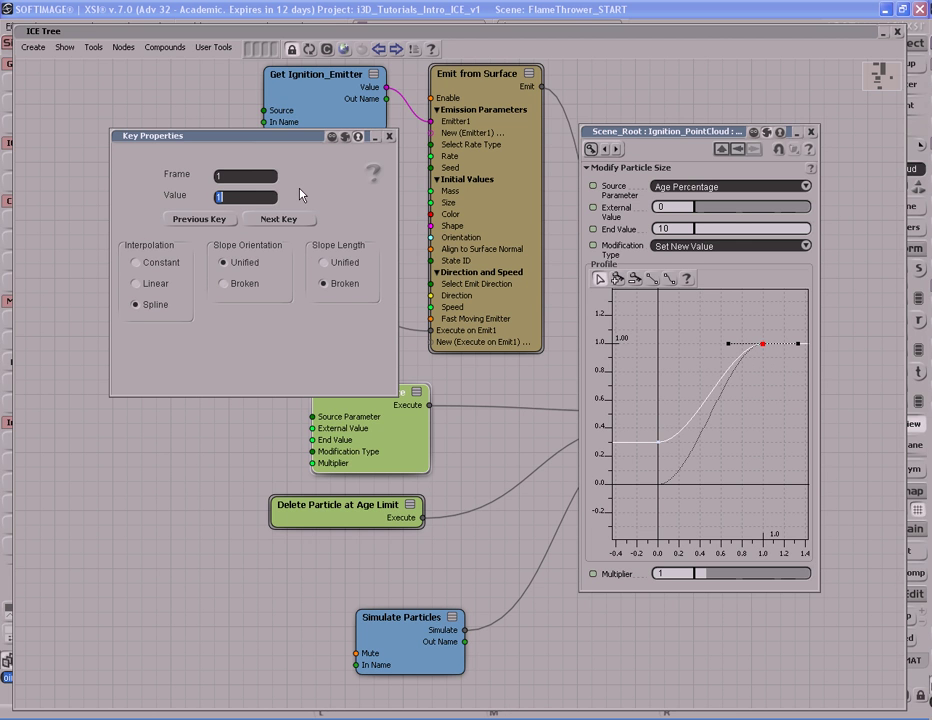
pyautogui.write('1')
pyautogui.press('Return')
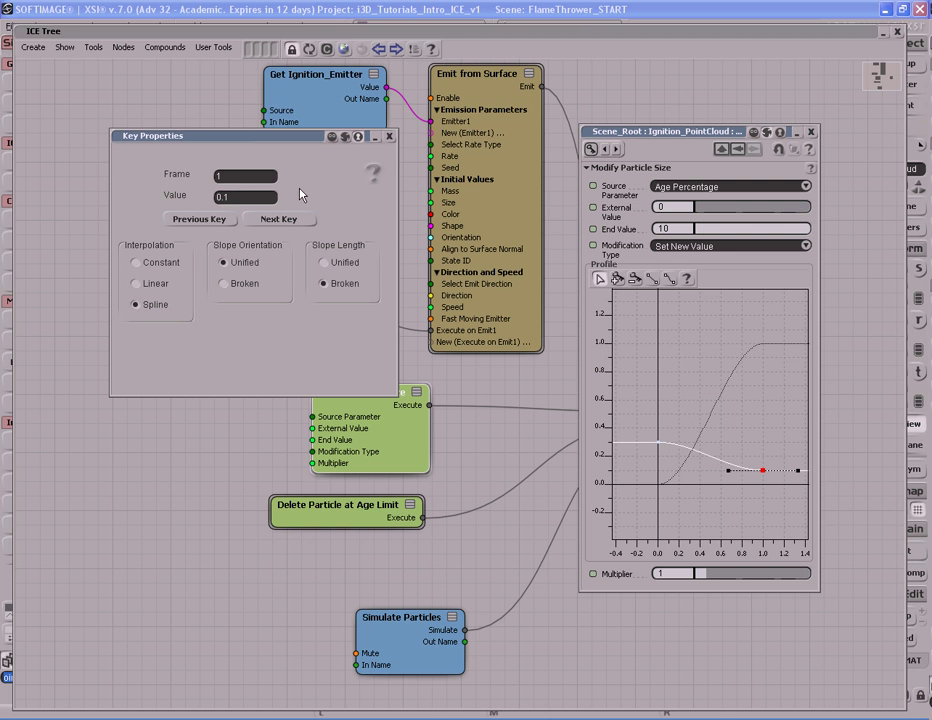
pyautogui.click(388, 138)
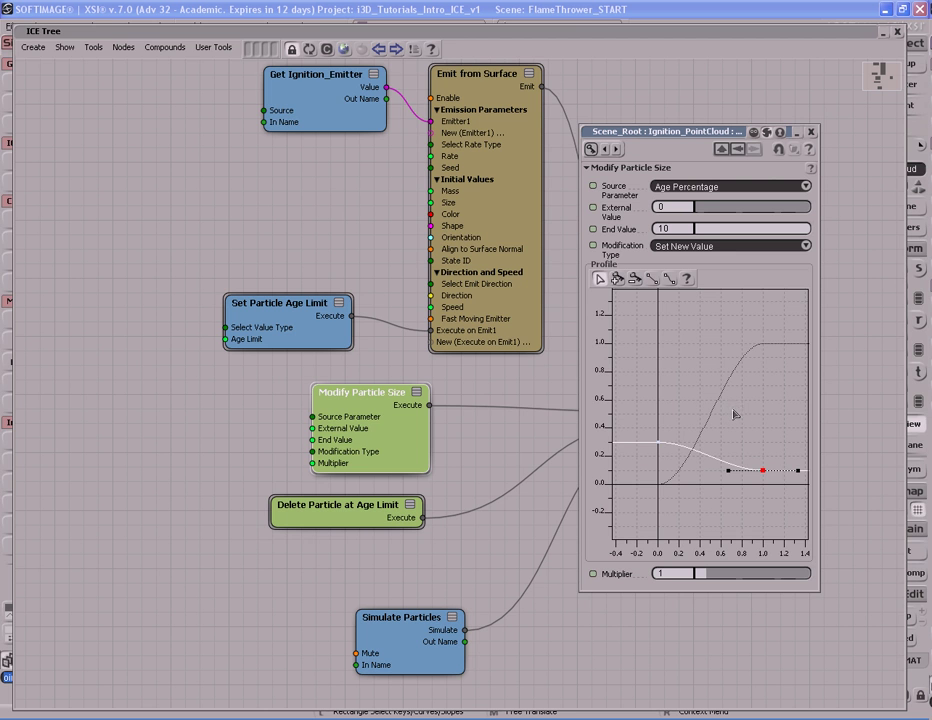
pyautogui.press('a')
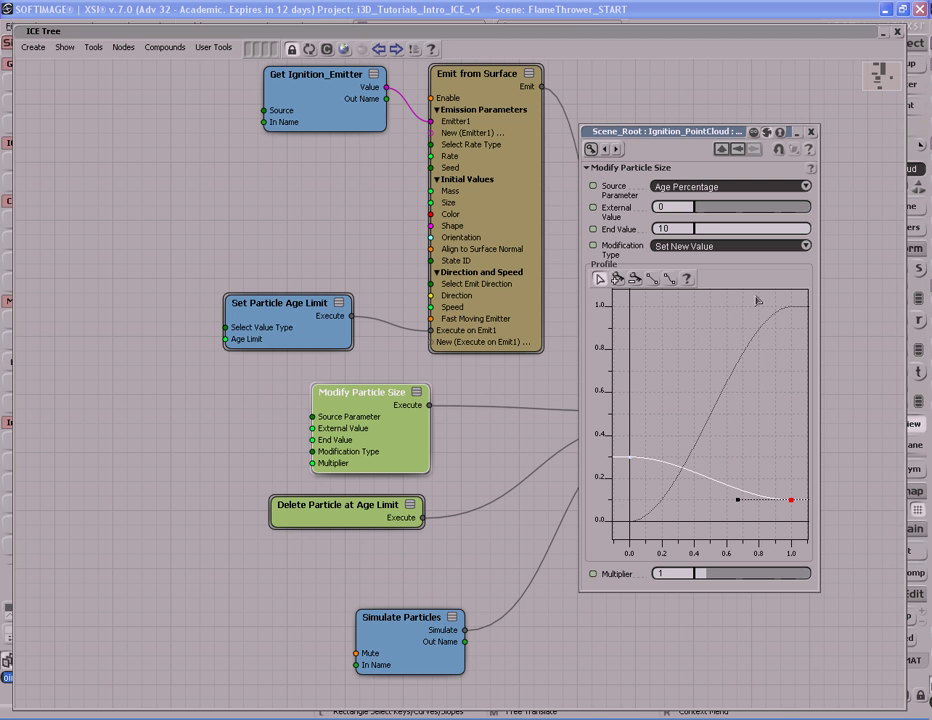
pyautogui.click(811, 133)
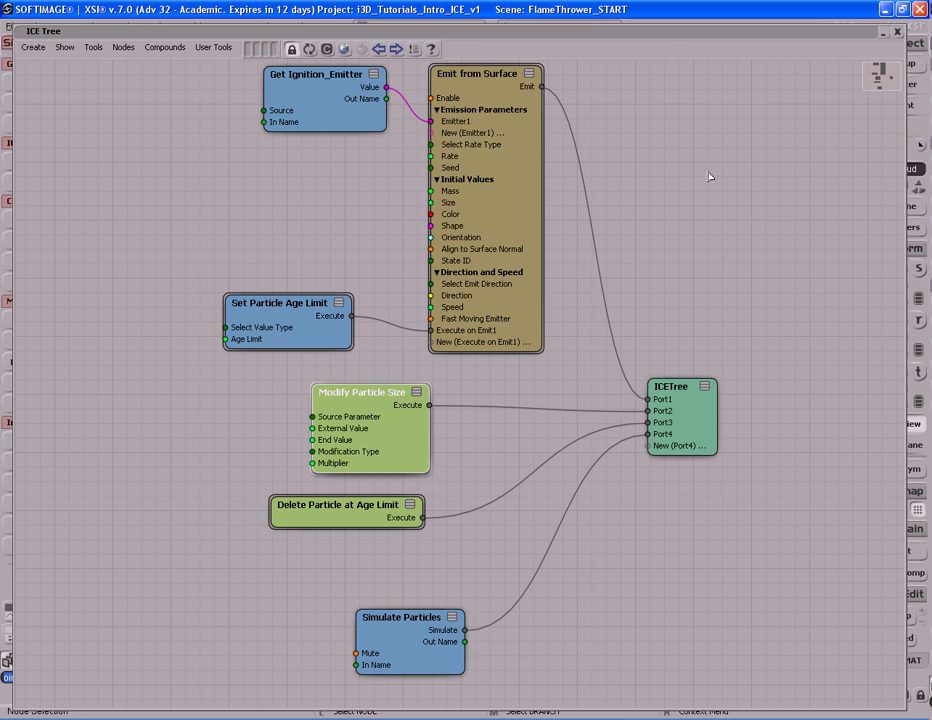
# Collapse the ICE tree, replay the simulation from the first frame and examine how the particle size changes along the stream.
pyautogui.doubleClick(666, 32)
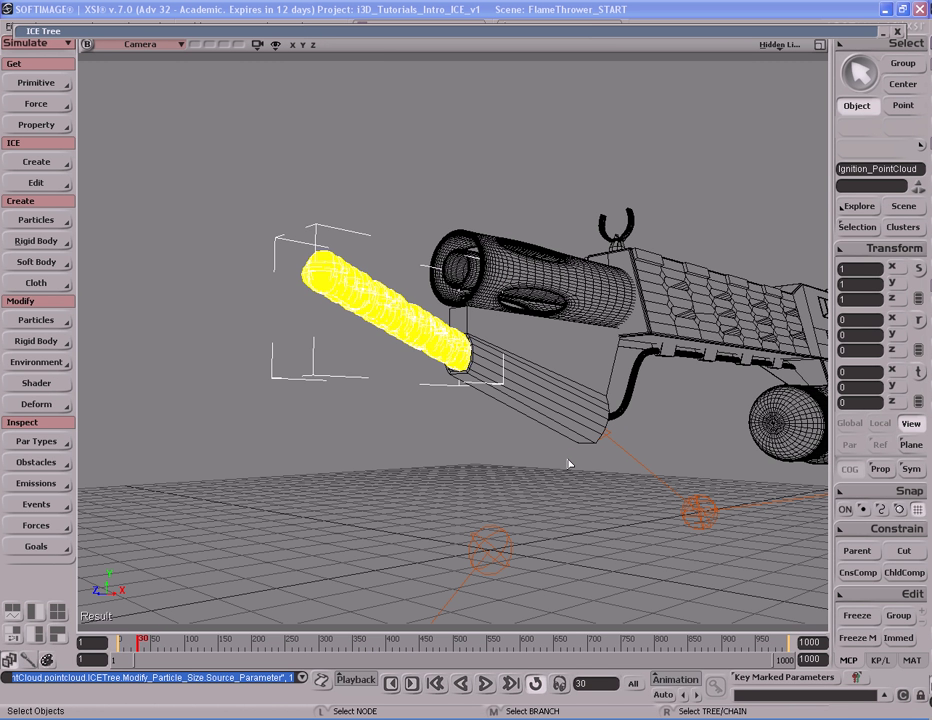
pyautogui.press('Home')
pyautogui.press('Up')
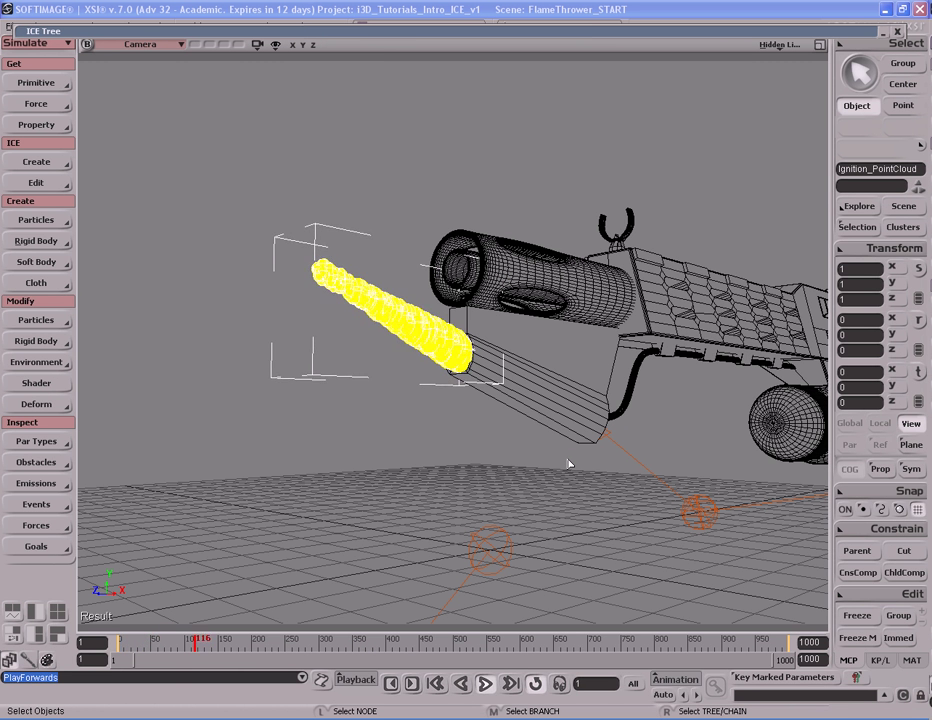
pyautogui.press('s')
pyautogui.moveTo(478, 455); pyautogui.dragTo(429, 437, button='right')
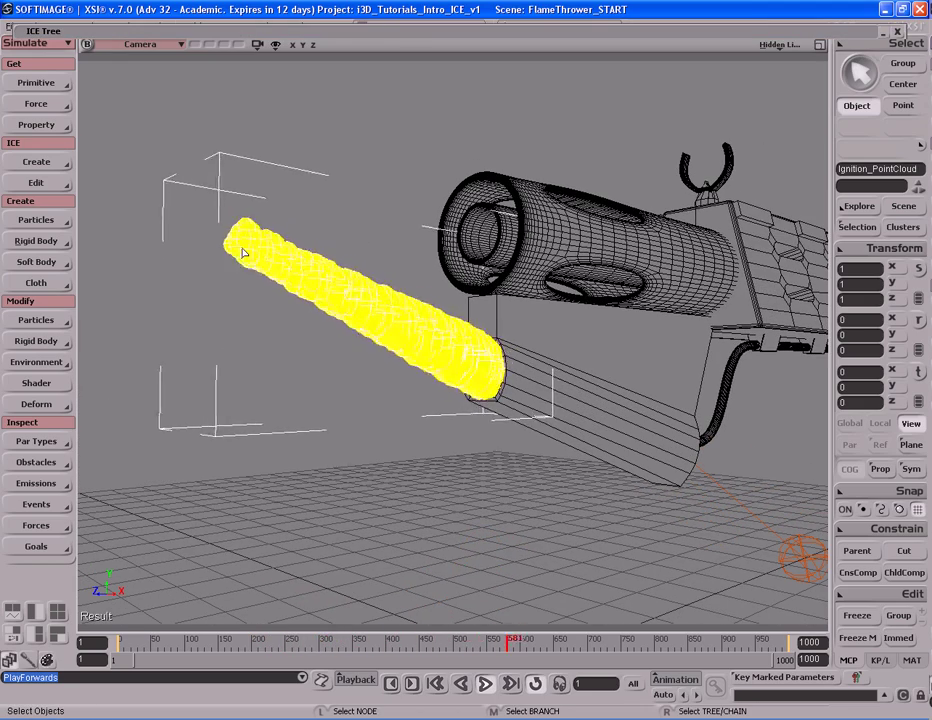
pyautogui.press('s')
pyautogui.moveTo(441, 362); pyautogui.dragTo(458, 406, button='right')
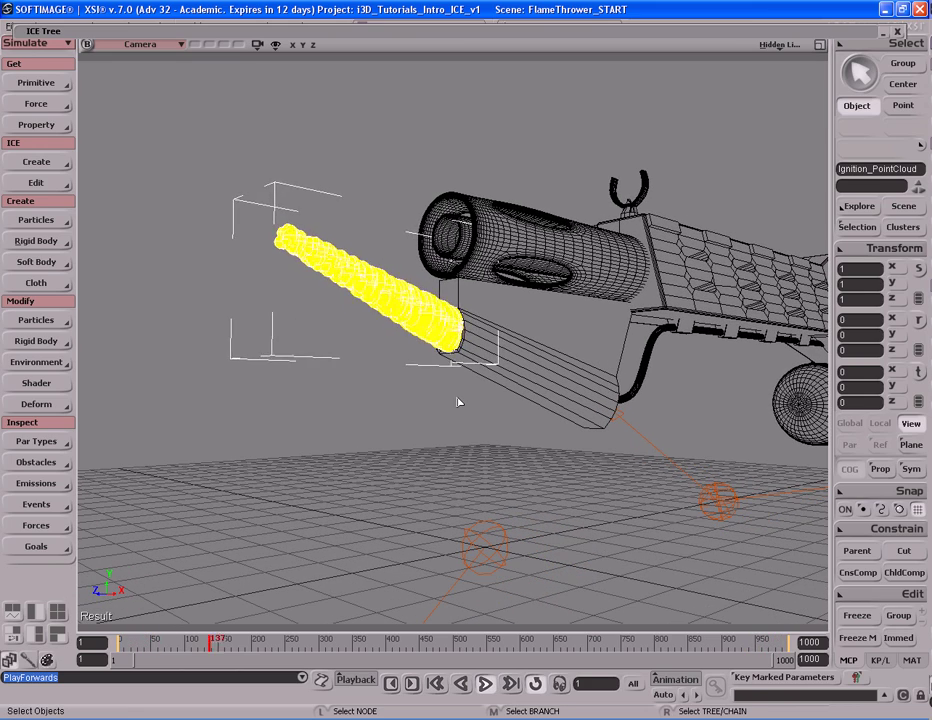
pyautogui.press('Escape')
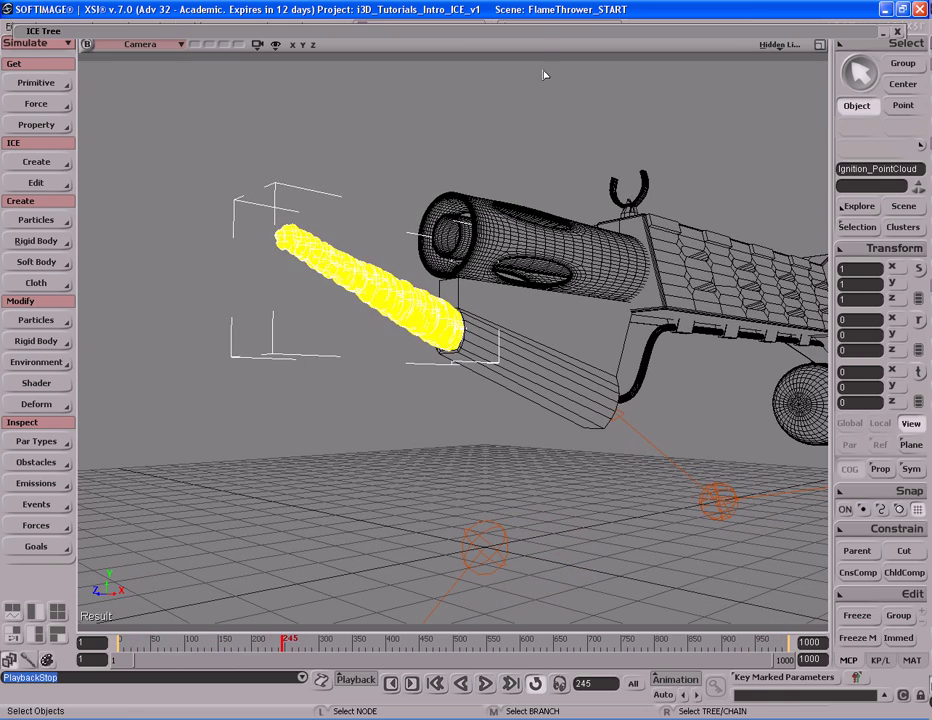
# Restore the ICE tree and space out the Modify Particle Size, Delete Particle at Age Limit and ICETree nodes.
pyautogui.doubleClick(539, 33)
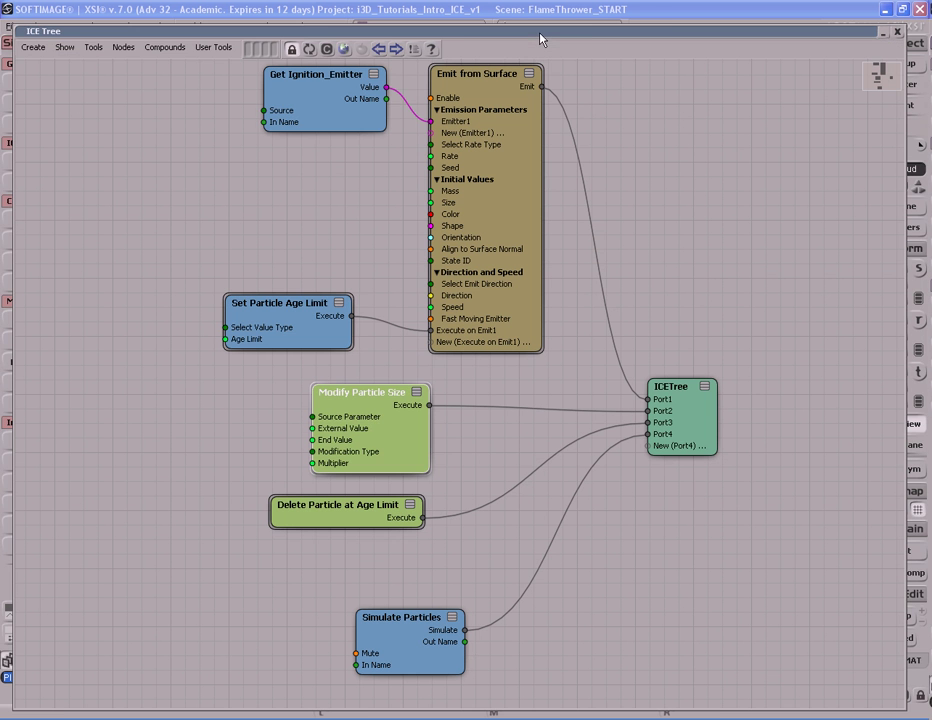
pyautogui.moveTo(405, 449); pyautogui.dragTo(382, 446)
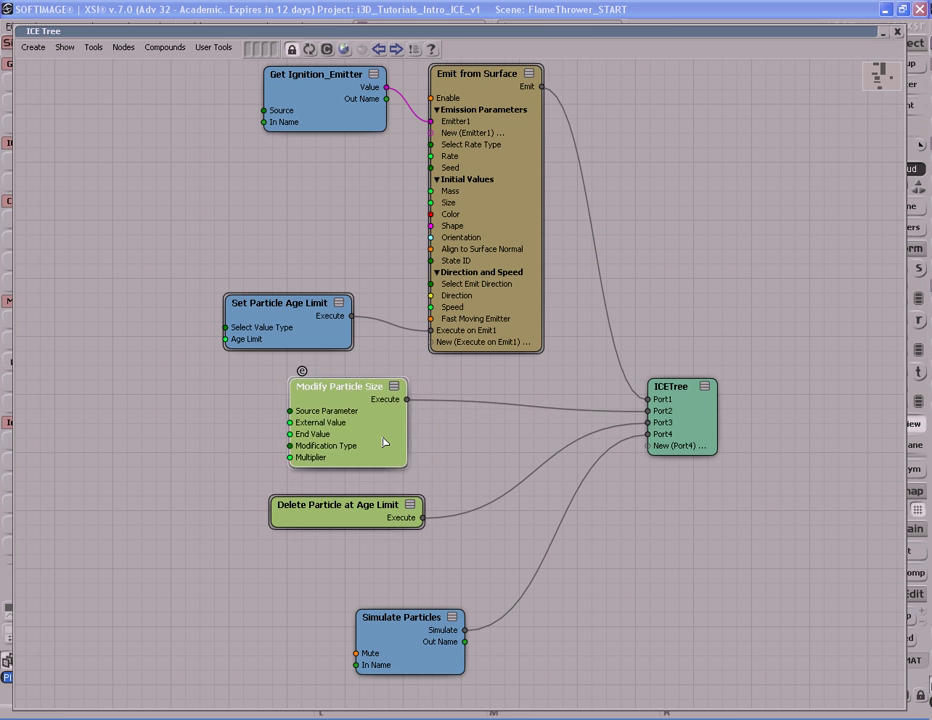
pyautogui.moveTo(370, 518); pyautogui.dragTo(371, 534)
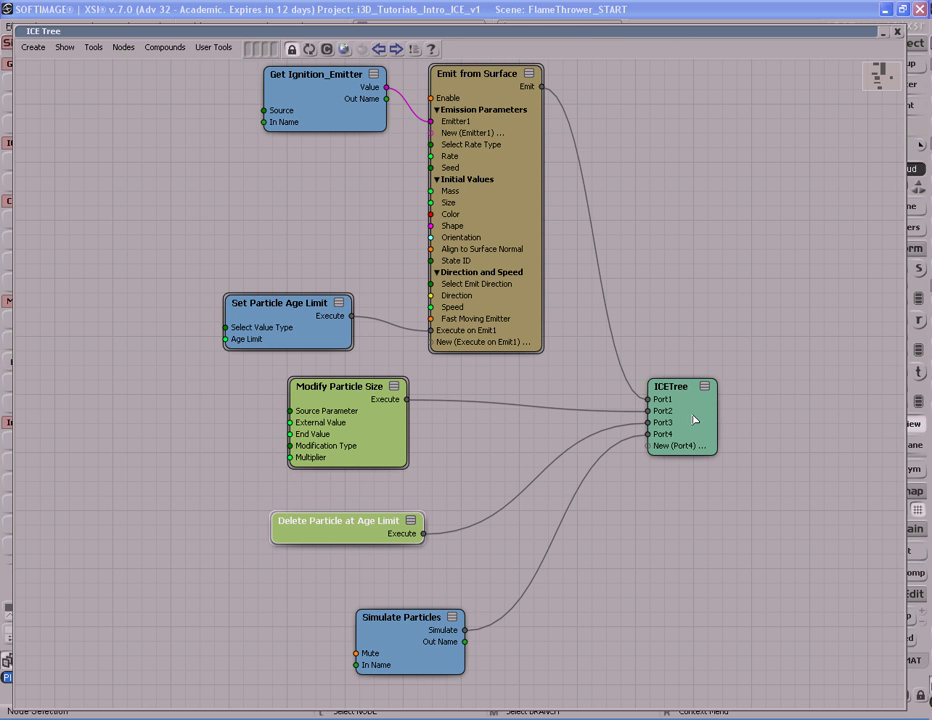
pyautogui.moveTo(700, 425); pyautogui.dragTo(692, 422)
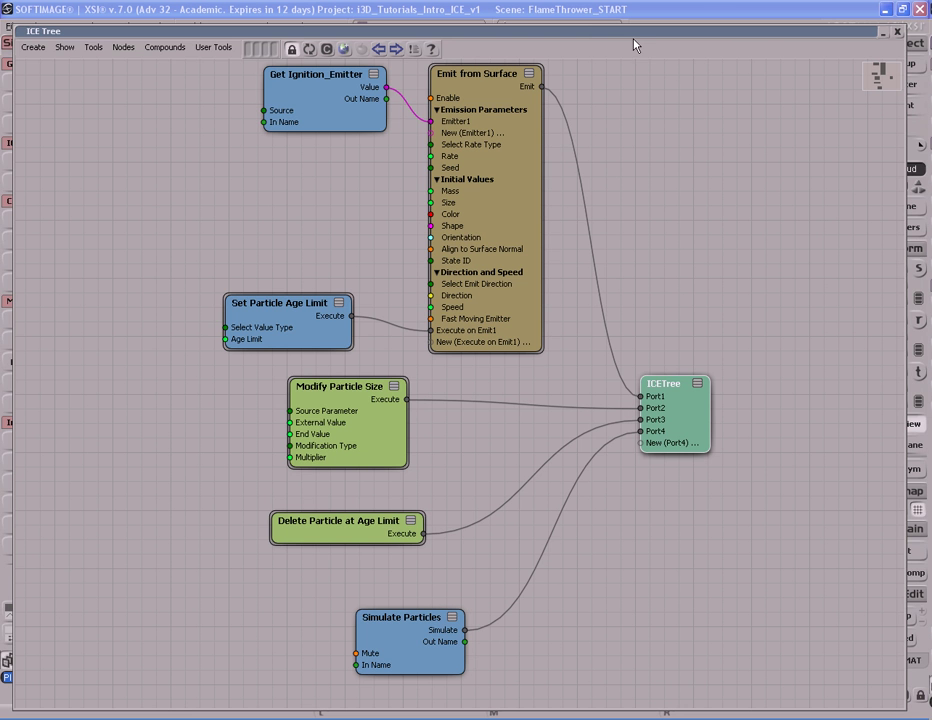
# Close the ICE tree, continue the simulation to about frame 677 and inspect the particle stream from a different angle.
pyautogui.click(898, 32)
pyautogui.press('Up')
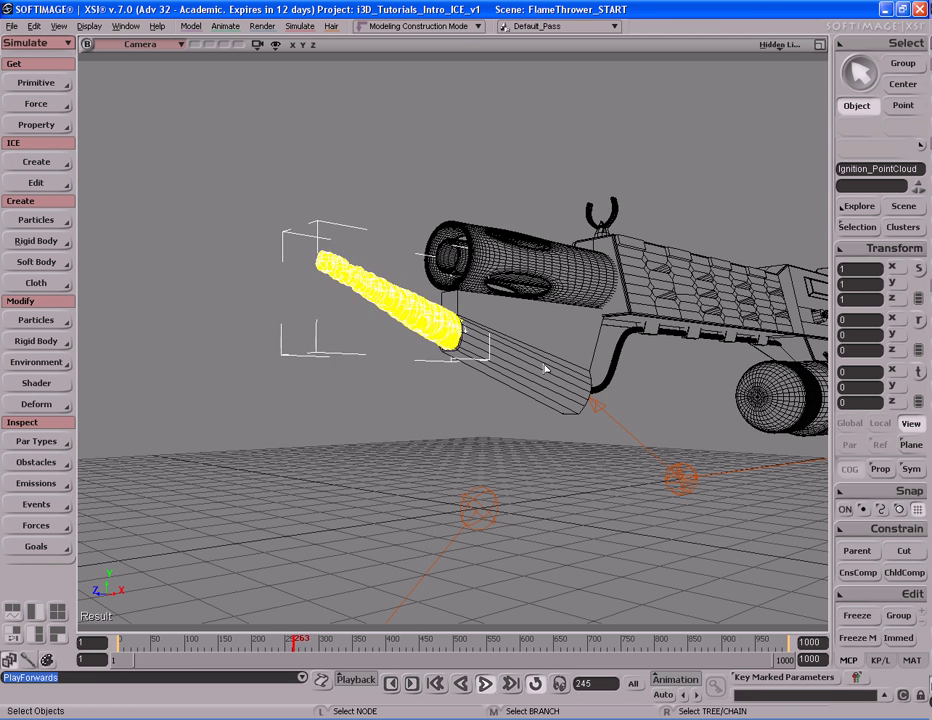
pyautogui.press('s')
pyautogui.moveTo(545, 367)
pyautogui.mouseDown(button='right')
pyautogui.moveTo(641, 366)
pyautogui.moveTo(551, 354)
pyautogui.moveTo(618, 375)
pyautogui.moveTo(541, 381)
pyautogui.mouseUp(button='right')
pyautogui.press('Escape')
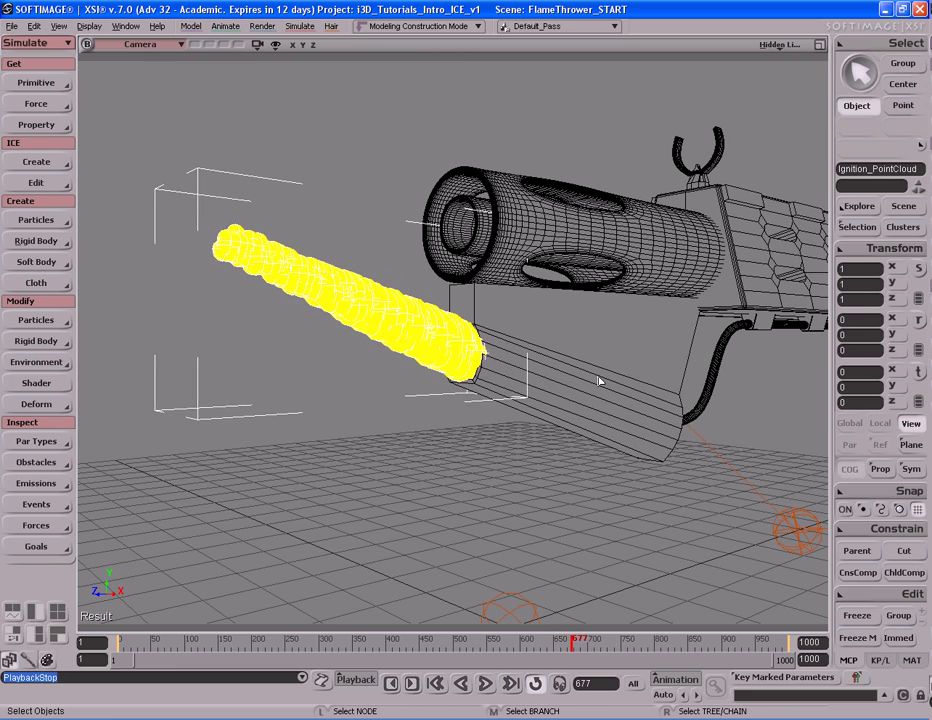
# Frame the particle stream, preview it with a render region that includes the barrel's end, and turn the region off.
pyautogui.press('s')
pyautogui.moveTo(387, 375); pyautogui.dragTo(468, 368, button='middle')
pyautogui.moveTo(491, 387); pyautogui.dragTo(491, 372)
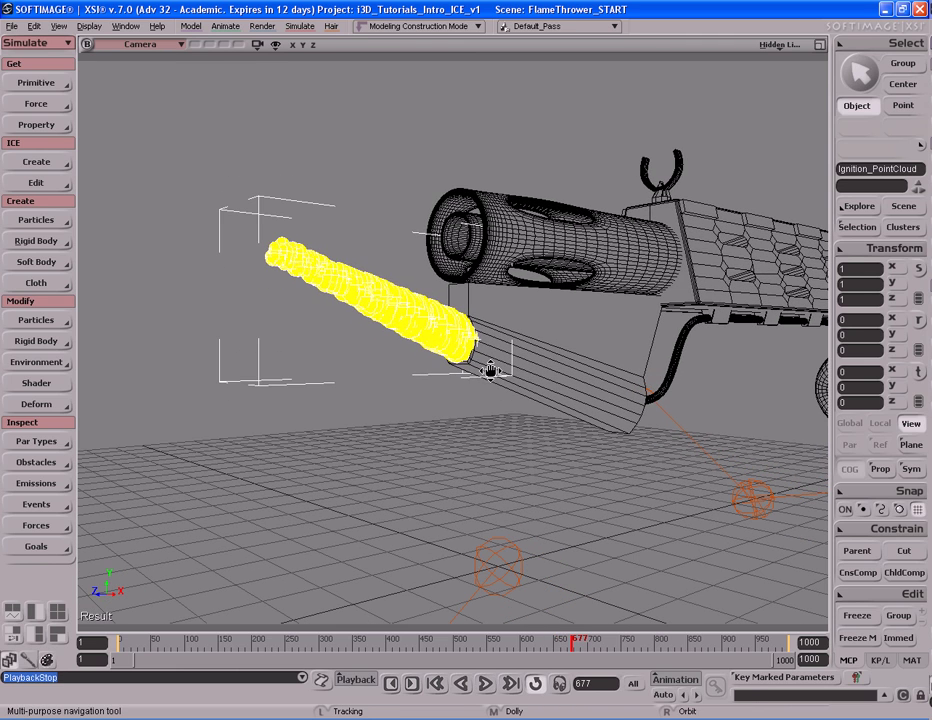
pyautogui.press('q')
pyautogui.moveTo(231, 165)
pyautogui.mouseDown()
pyautogui.moveTo(437, 337)
pyautogui.moveTo(514, 341)
pyautogui.moveTo(515, 400)
pyautogui.mouseUp()
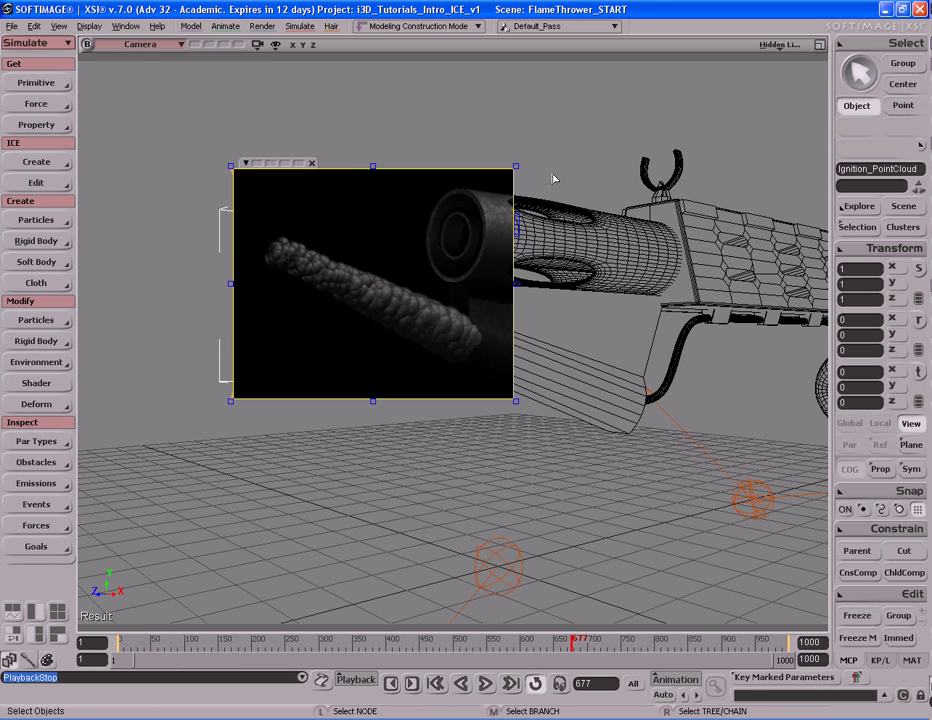
pyautogui.press('q')
pyautogui.press('s')
pyautogui.moveTo(328, 306); pyautogui.dragTo(505, 302, button='middle')
pyautogui.press('space')
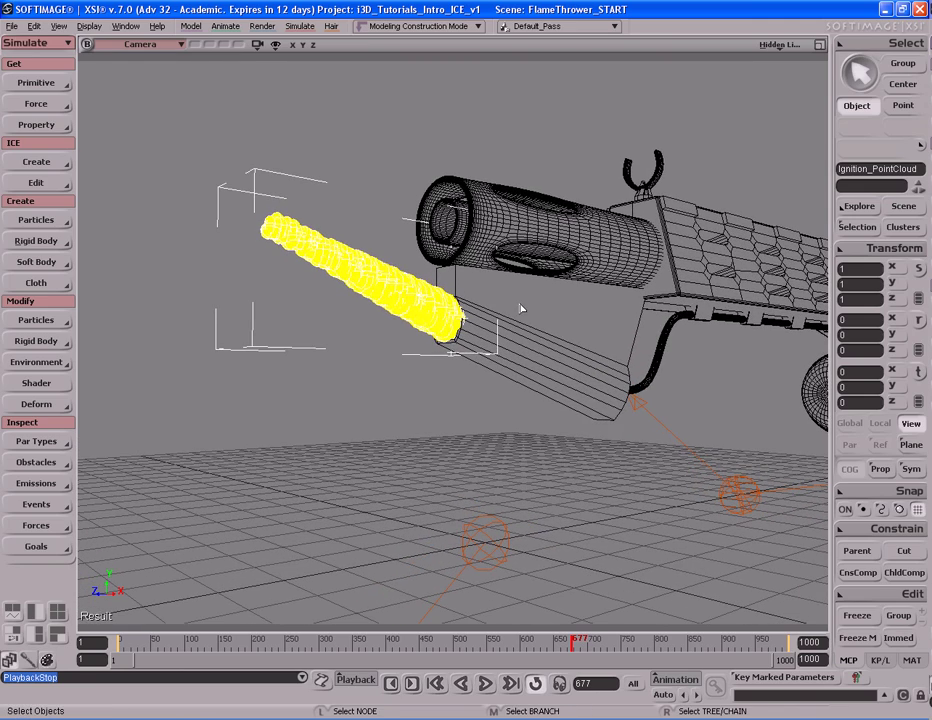